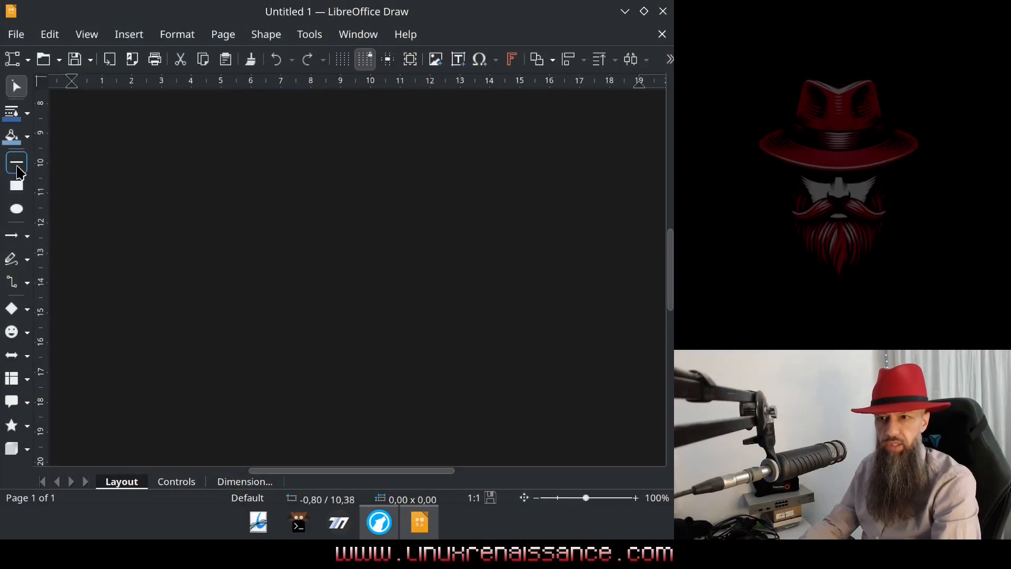
Step: Draw two large rectangles side by side with a wide gap, about 6.25 × 9.25 on the left and 7 × 9.75 on the right
{"action": "left_click", "coordinate": [16, 186]}
{"action": "mouse_move", "coordinate": [74, 172]}
{"action": "left_mouse_down"}
{"action": "mouse_move", "coordinate": [72, 192]}
{"action": "mouse_move", "coordinate": [235, 451]}
{"action": "mouse_move", "coordinate": [258, 447]}
{"action": "left_mouse_up"}
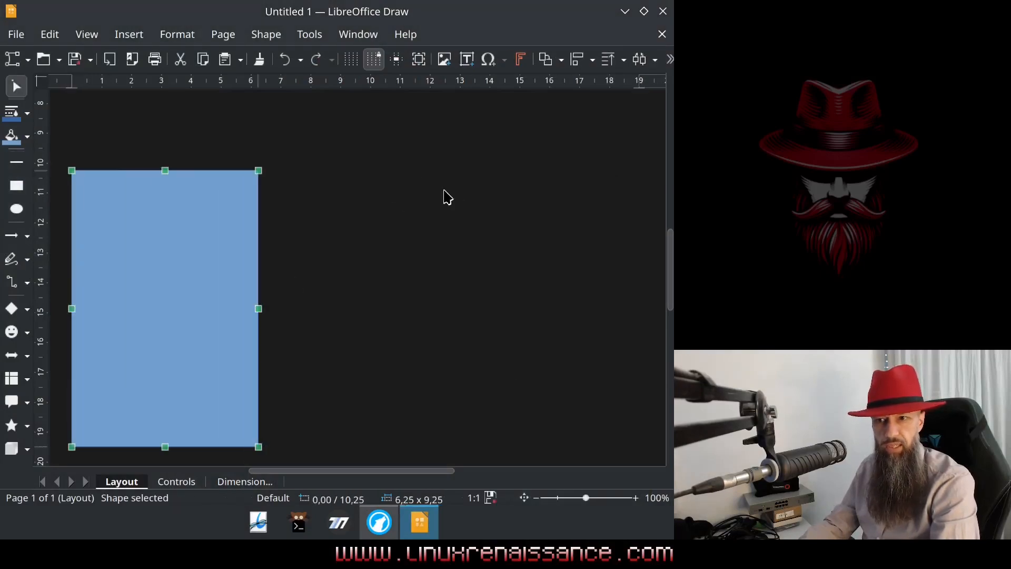
{"action": "left_click", "coordinate": [16, 185]}
{"action": "left_click_drag", "start_coordinate": [639, 155], "coordinate": [431, 446]}
{"action": "left_click", "coordinate": [185, 104]}
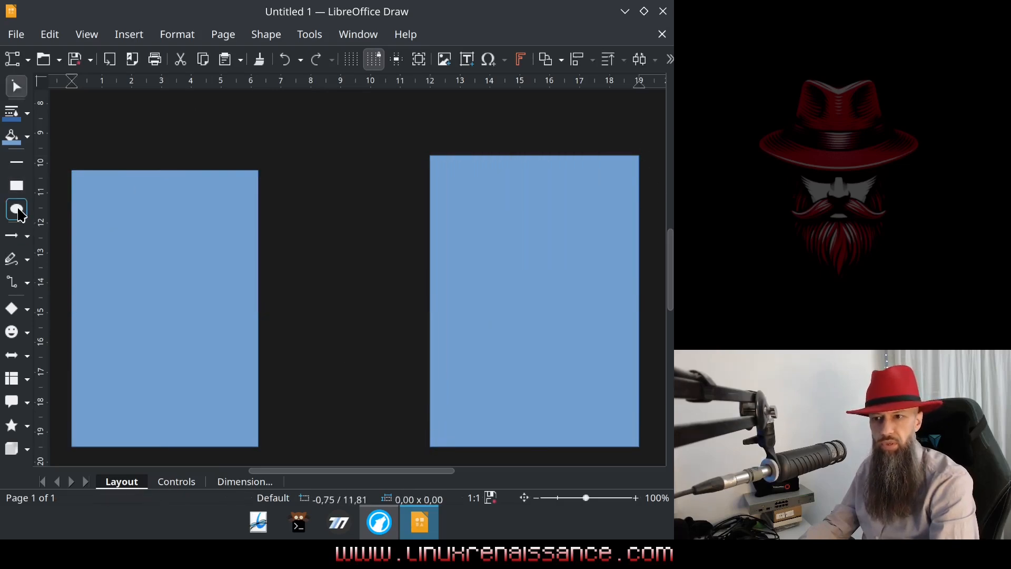
Step: Draw a small square straddling each large rectangle's top edge, about 1 × 1 on the left and 1.5 × 1.5 on the right
{"action": "left_click", "coordinate": [17, 185]}
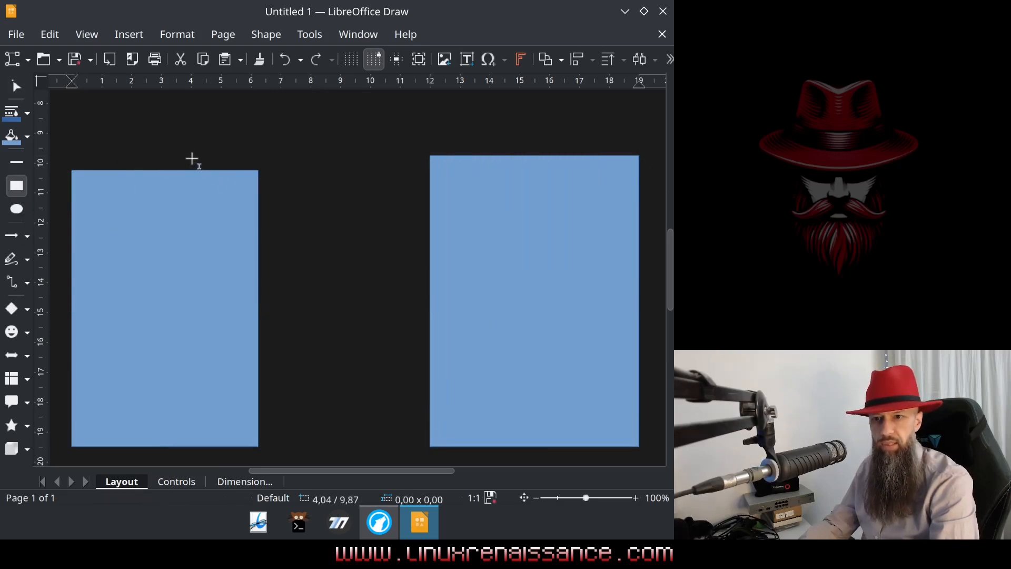
{"action": "left_click_drag", "start_coordinate": [191, 156], "coordinate": [221, 186]}
{"action": "left_click", "coordinate": [327, 223]}
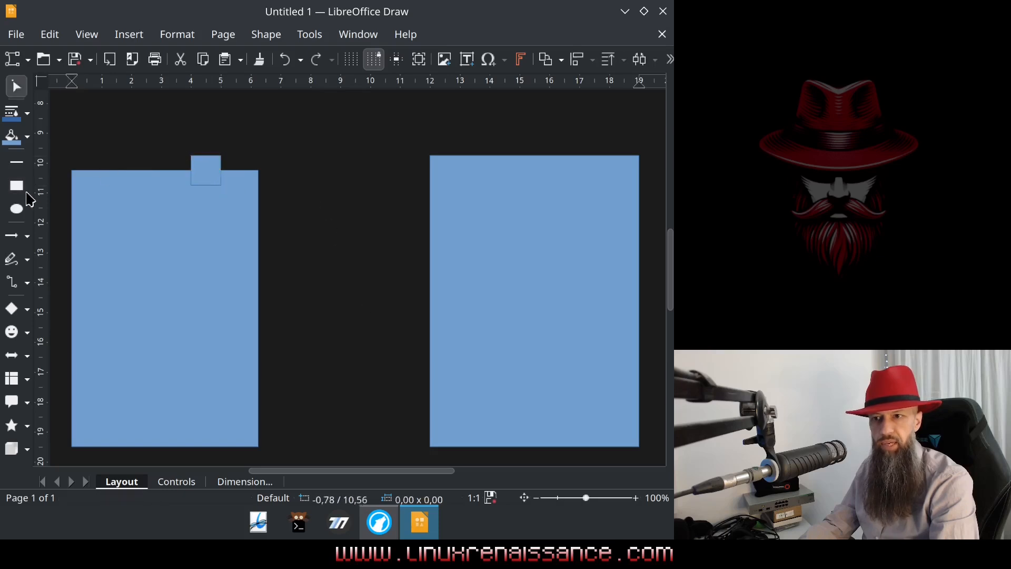
{"action": "left_click", "coordinate": [20, 189]}
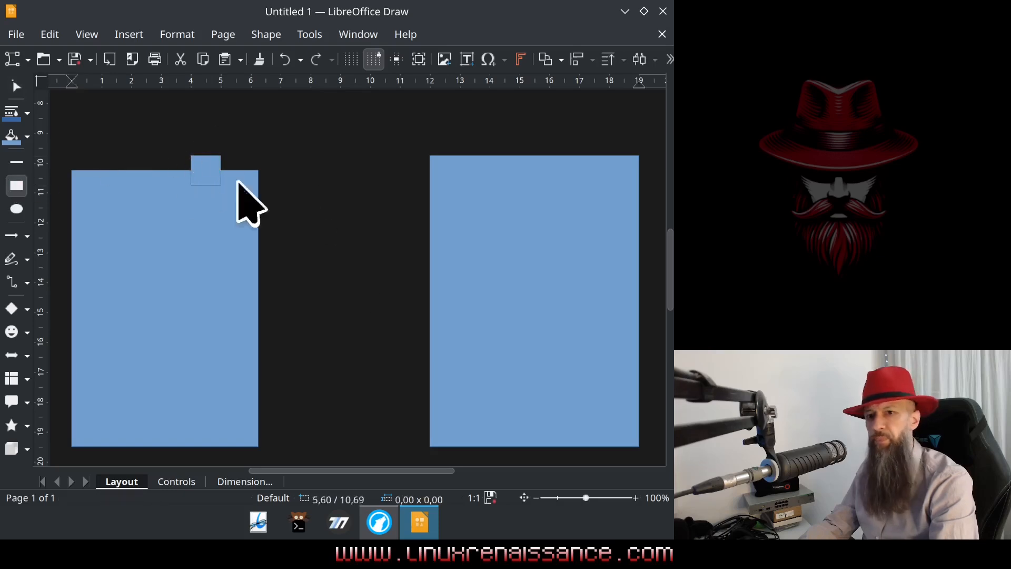
{"action": "left_click_drag", "start_coordinate": [459, 141], "coordinate": [505, 185]}
{"action": "left_click", "coordinate": [406, 235]}
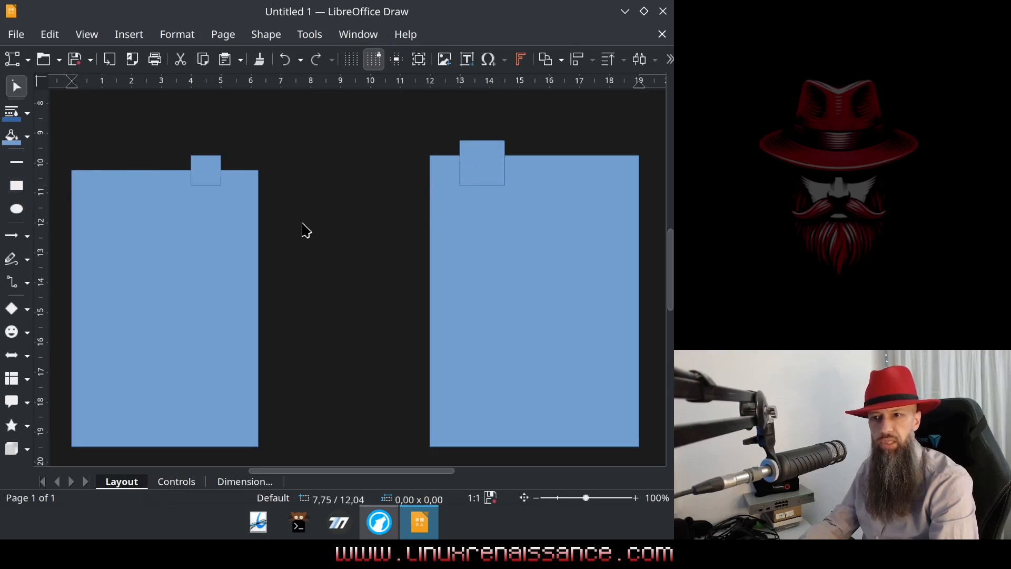
Step: Draw a horizontal ellipse about 3.5 × 1.5 above the gap between the two large rectangles
{"action": "left_click", "coordinate": [16, 210]}
{"action": "left_click_drag", "start_coordinate": [290, 98], "coordinate": [393, 140]}
{"action": "left_click", "coordinate": [349, 219]}
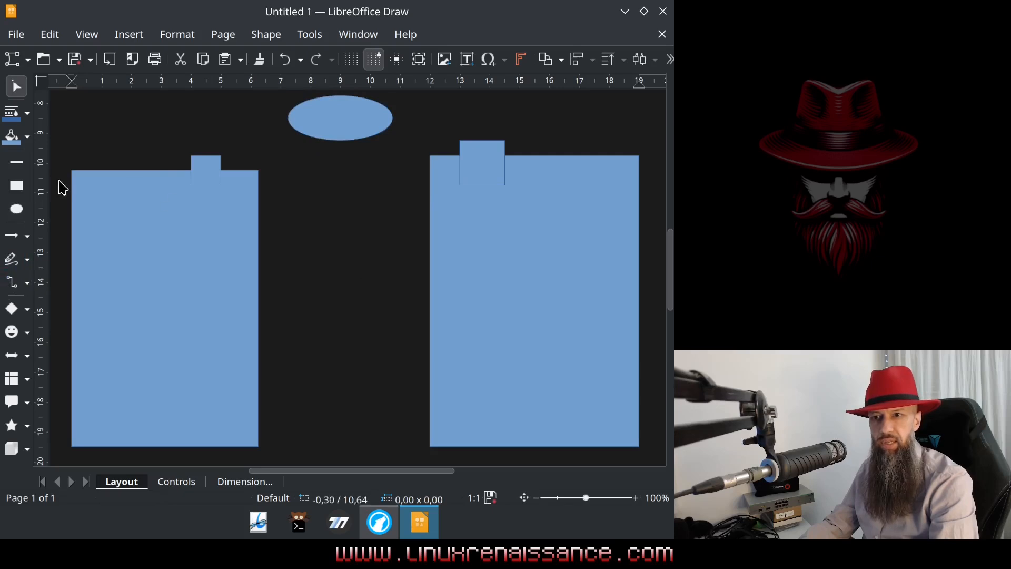
Step: Connect the small square on each large rectangle to the ellipse above with a straight line
{"action": "left_click", "coordinate": [16, 161]}
{"action": "left_click_drag", "start_coordinate": [206, 163], "coordinate": [295, 118]}
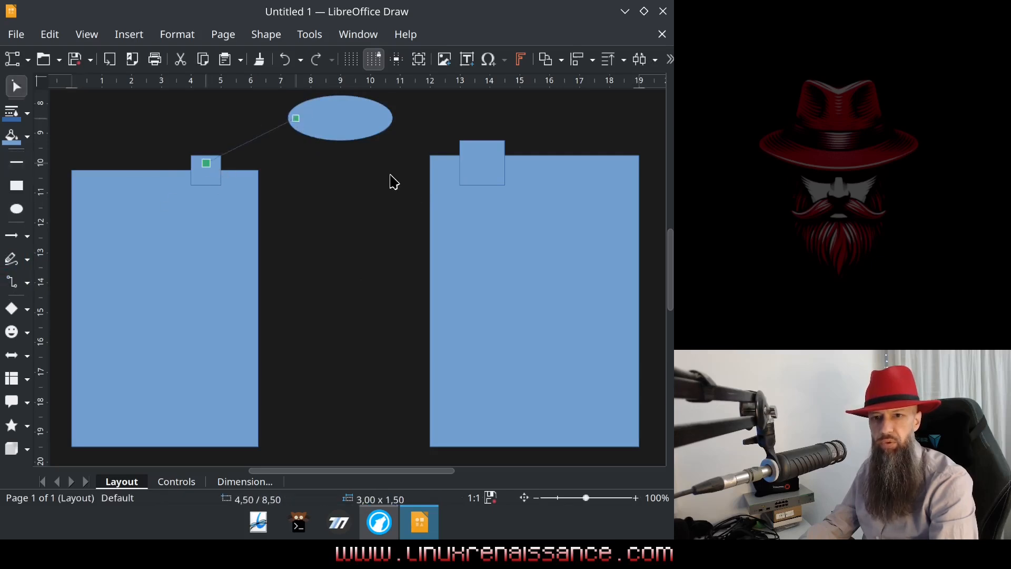
{"action": "left_click", "coordinate": [394, 182]}
{"action": "left_click", "coordinate": [16, 162]}
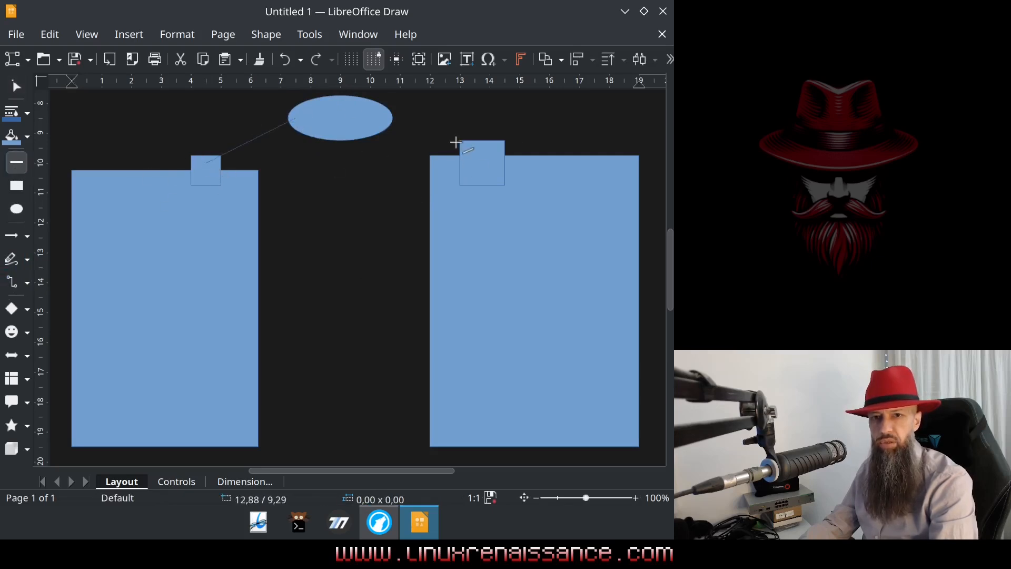
{"action": "left_click_drag", "start_coordinate": [456, 142], "coordinate": [379, 126]}
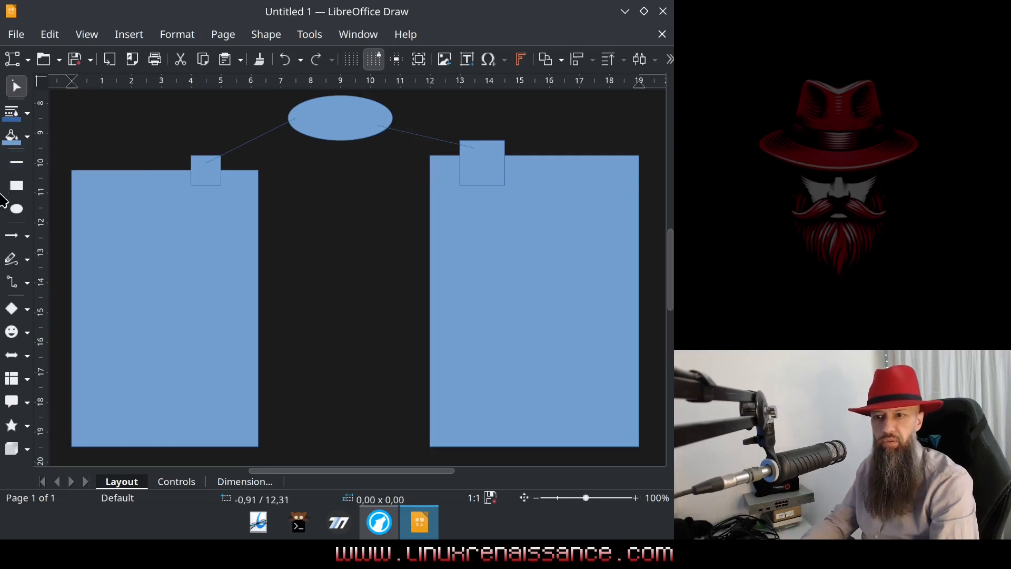
Step: Draw a small rectangle about 1.25 × 1.50 inside the left large rectangle
{"action": "left_click", "coordinate": [17, 186]}
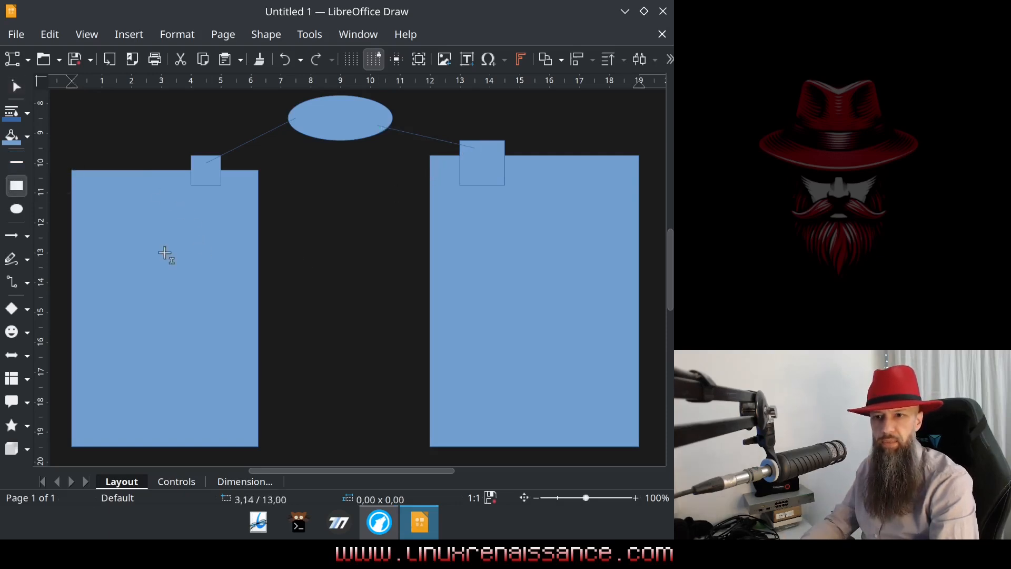
{"action": "left_click_drag", "start_coordinate": [118, 264], "coordinate": [153, 305]}
{"action": "left_click", "coordinate": [367, 209]}
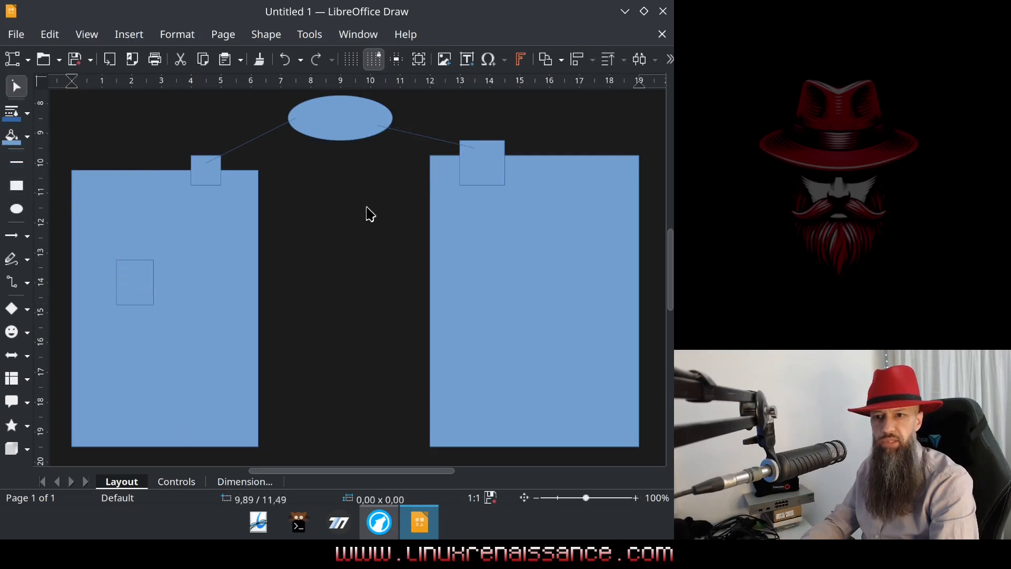
{"action": "left_click", "coordinate": [134, 283]}
{"action": "right_click", "coordinate": [129, 290]}
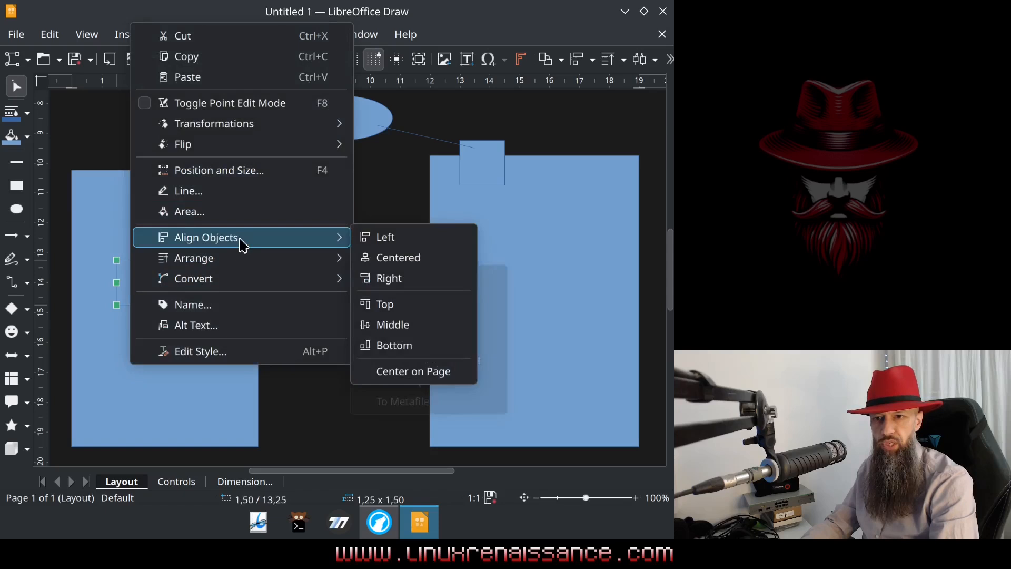
{"action": "mouse_move", "coordinate": [229, 146]}
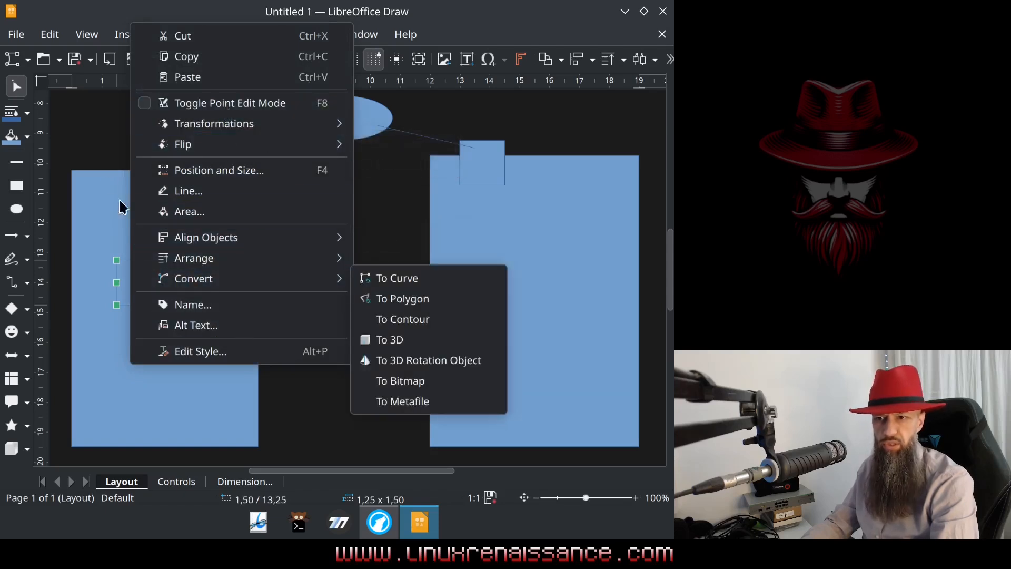
{"action": "left_click", "coordinate": [96, 139]}
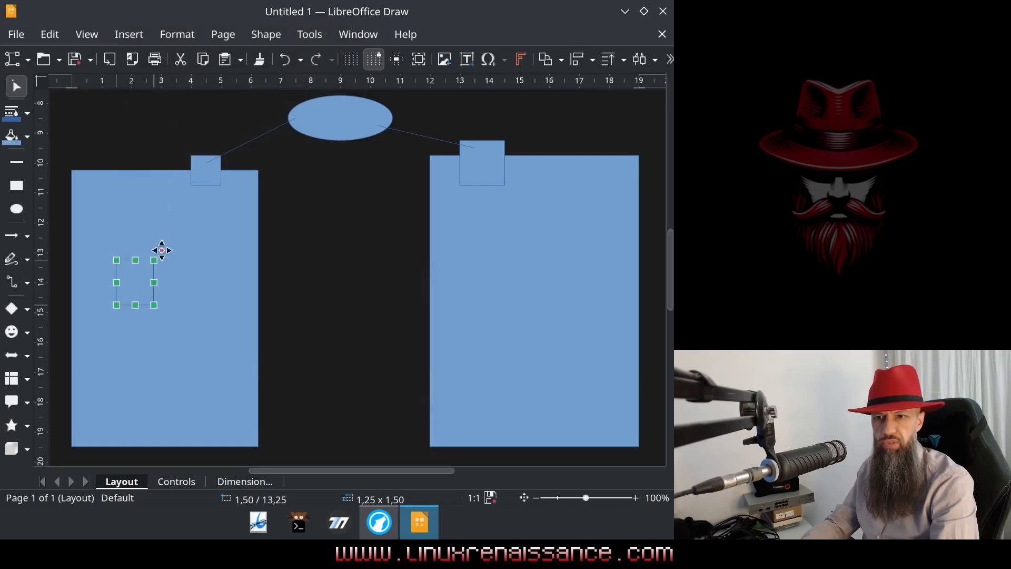
{"action": "left_click", "coordinate": [284, 266]}
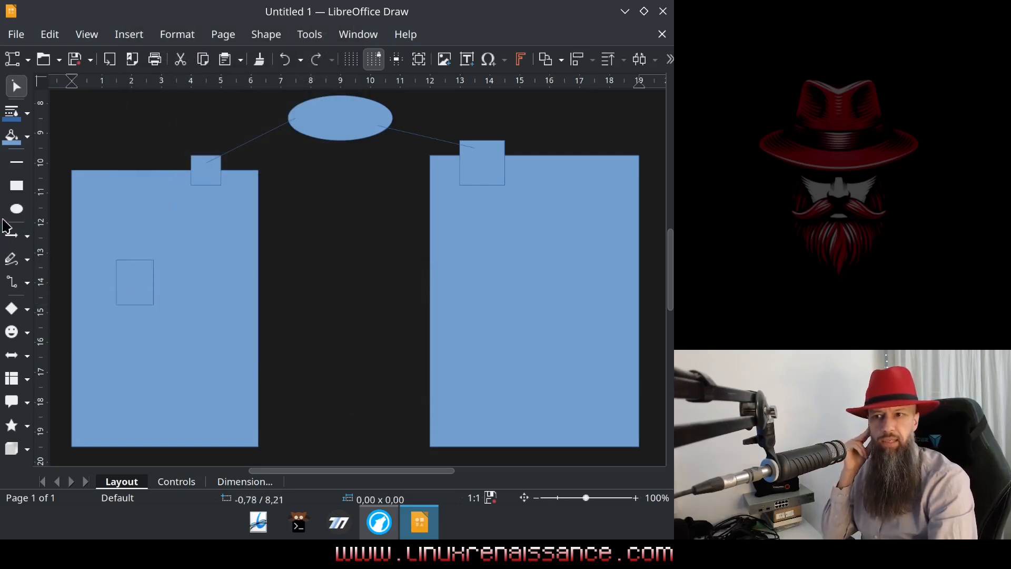
Step: Draw a small ellipse about 1.00 × 1.25 near the right edge inside the right large rectangle
{"action": "left_click", "coordinate": [16, 186]}
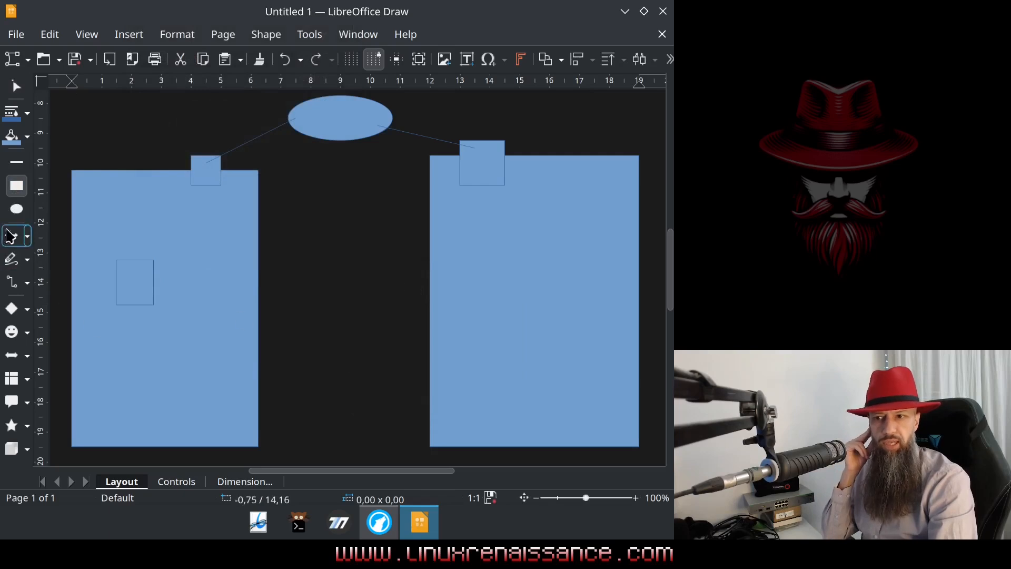
{"action": "left_click", "coordinate": [16, 209]}
{"action": "left_click_drag", "start_coordinate": [579, 244], "coordinate": [607, 284]}
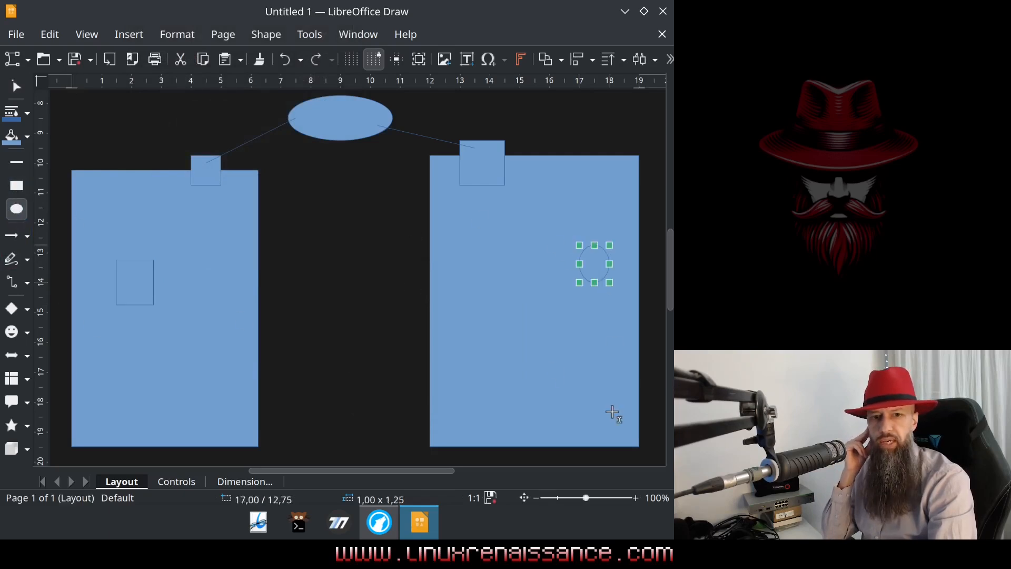
Step: Draw more ellipses of various sizes inside the right large rectangle, including one about 2.50 × 2.75 in its lower part
{"action": "left_click", "coordinate": [348, 253]}
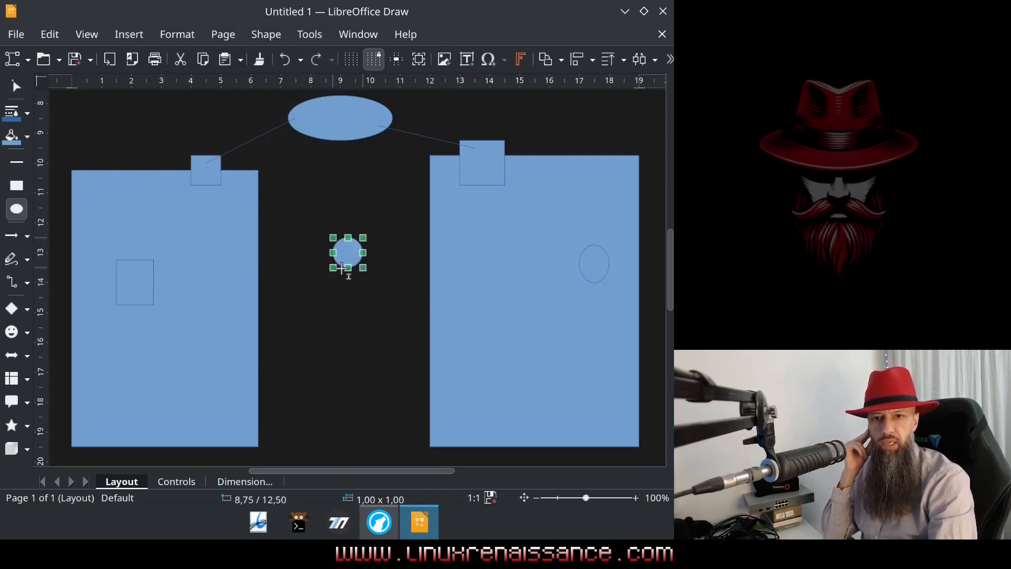
{"action": "mouse_move", "coordinate": [343, 253]}
{"action": "left_mouse_down"}
{"action": "mouse_move", "coordinate": [531, 333]}
{"action": "mouse_move", "coordinate": [485, 268]}
{"action": "mouse_move", "coordinate": [558, 342]}
{"action": "left_mouse_up"}
{"action": "left_click", "coordinate": [499, 278]}
{"action": "left_click_drag", "start_coordinate": [517, 302], "coordinate": [554, 370]}
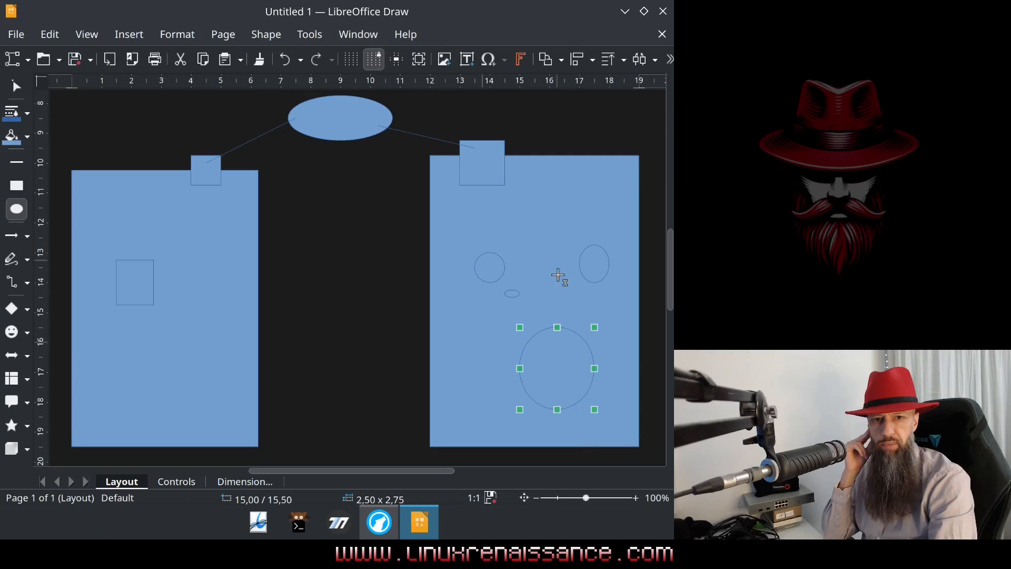
{"action": "left_click_drag", "start_coordinate": [580, 223], "coordinate": [590, 272]}
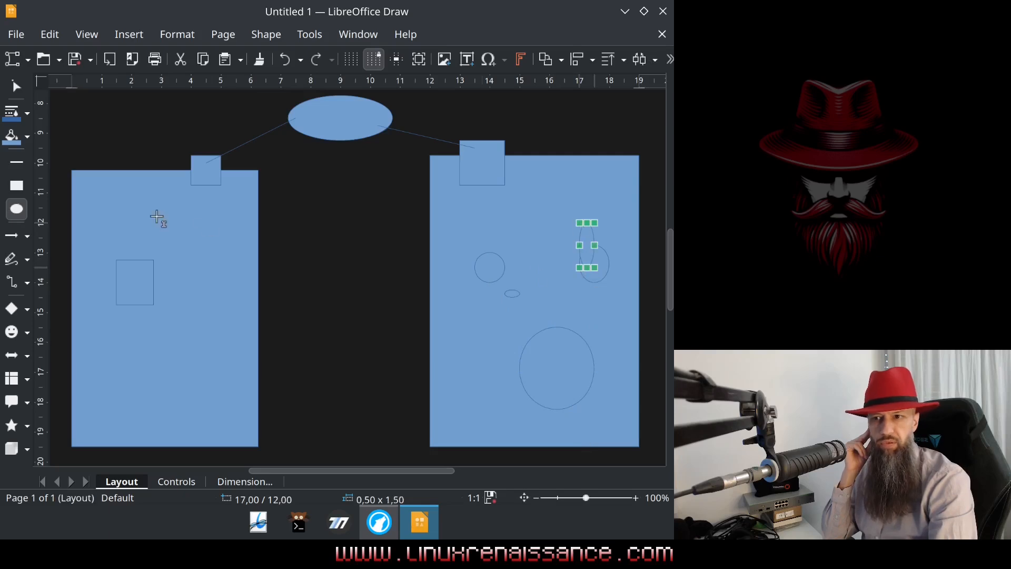
Step: Delete the narrow upright ellipse, the small circle and the tiny flat ellipse from the right large rectangle
{"action": "left_click", "coordinate": [15, 87]}
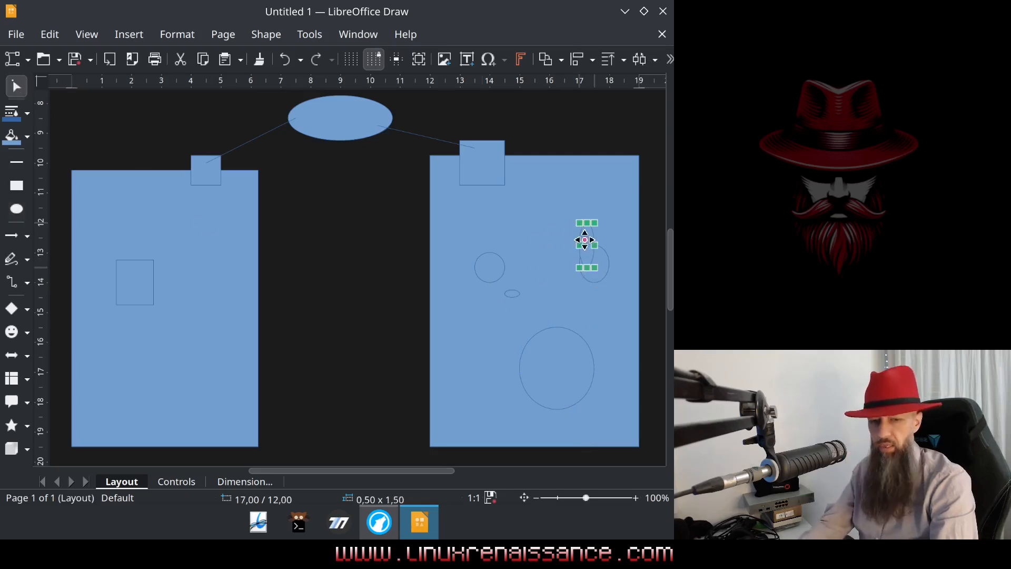
{"action": "key", "text": "Delete"}
{"action": "left_click", "coordinate": [489, 267]}
{"action": "key", "text": "Delete"}
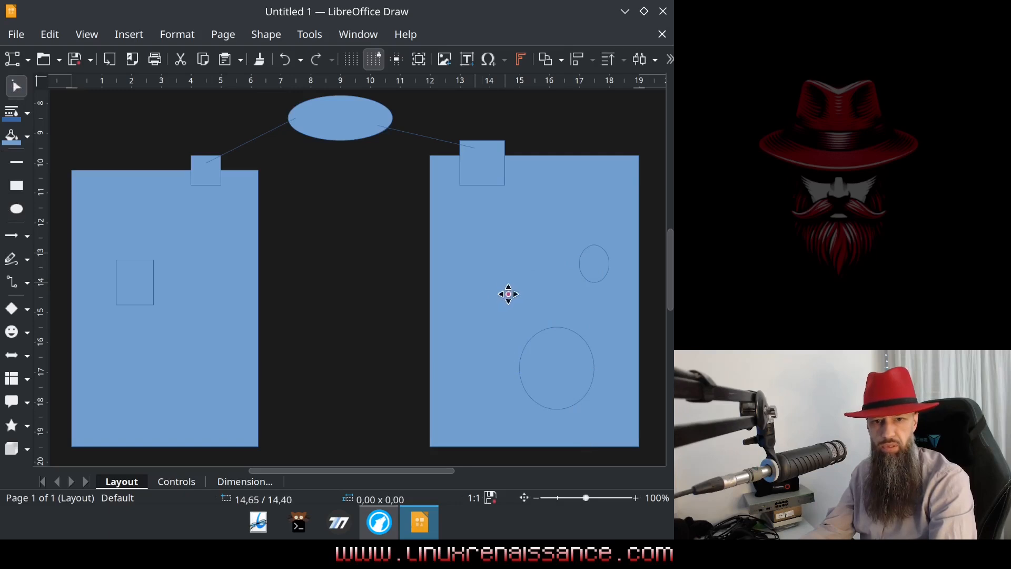
{"action": "left_click", "coordinate": [511, 294]}
{"action": "key", "text": "Delete"}
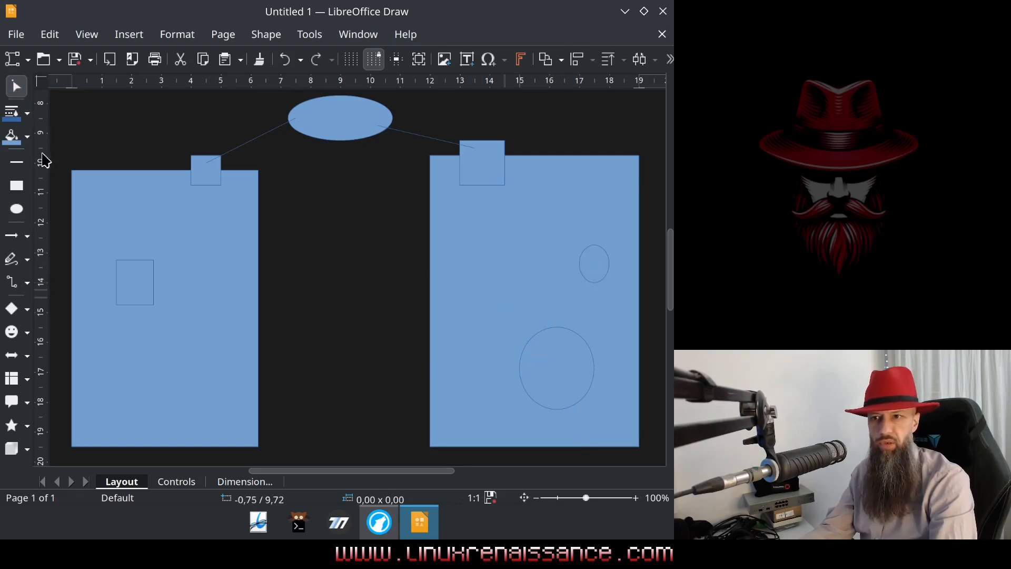
Step: Draw an arrow from the small ellipse in the right large rectangle to the square on that rectangle's top edge
{"action": "left_click", "coordinate": [17, 168]}
{"action": "left_click", "coordinate": [11, 235]}
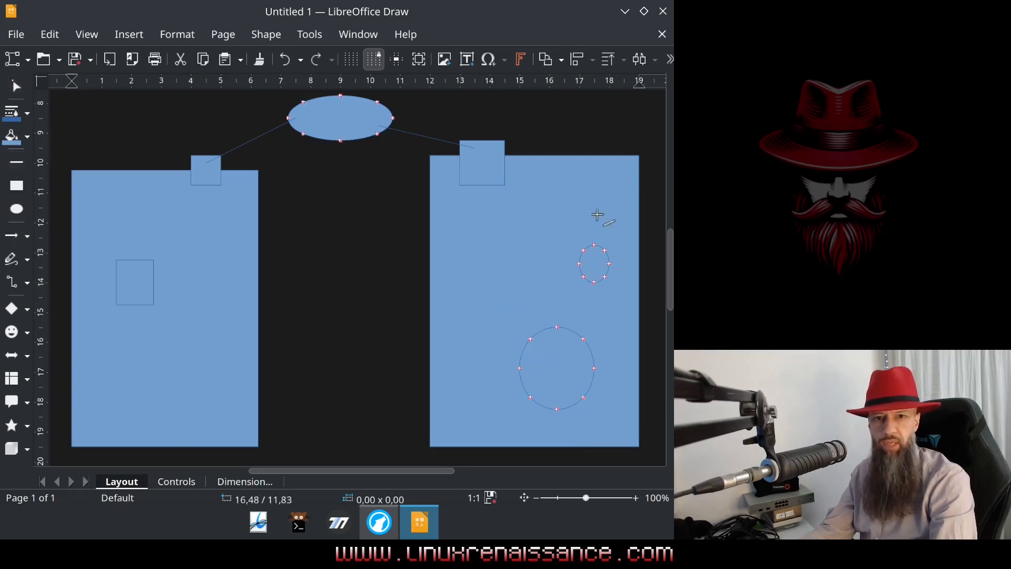
{"action": "mouse_move", "coordinate": [592, 263]}
{"action": "left_mouse_down"}
{"action": "mouse_move", "coordinate": [548, 211]}
{"action": "mouse_move", "coordinate": [503, 178]}
{"action": "left_mouse_up"}
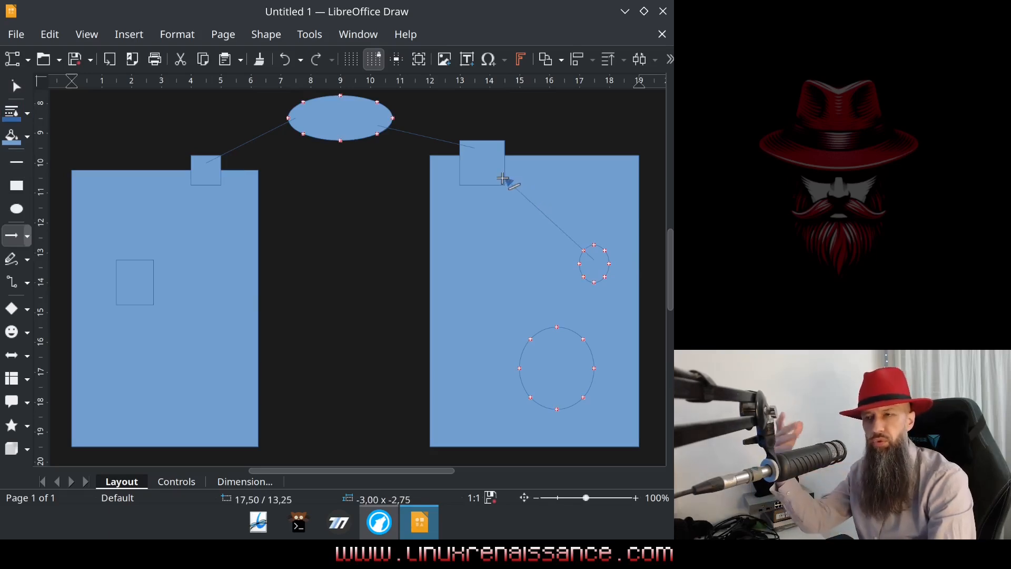
{"action": "left_click_drag", "start_coordinate": [502, 179], "coordinate": [490, 170]}
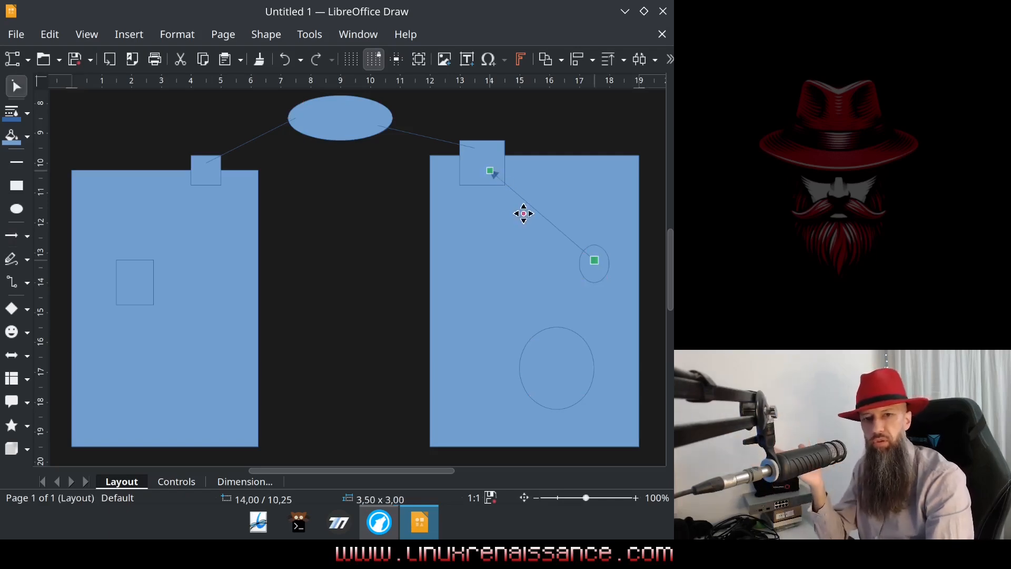
{"action": "left_click", "coordinate": [535, 137]}
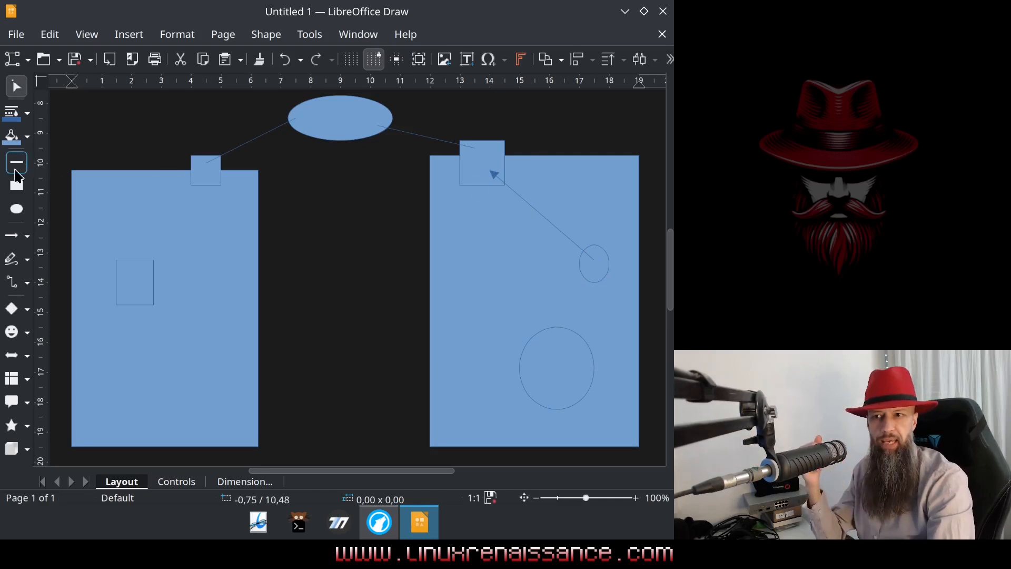
Step: Draw an arrow from the right square to the left square, and another from the left square to the small rectangle below it
{"action": "left_click", "coordinate": [12, 235]}
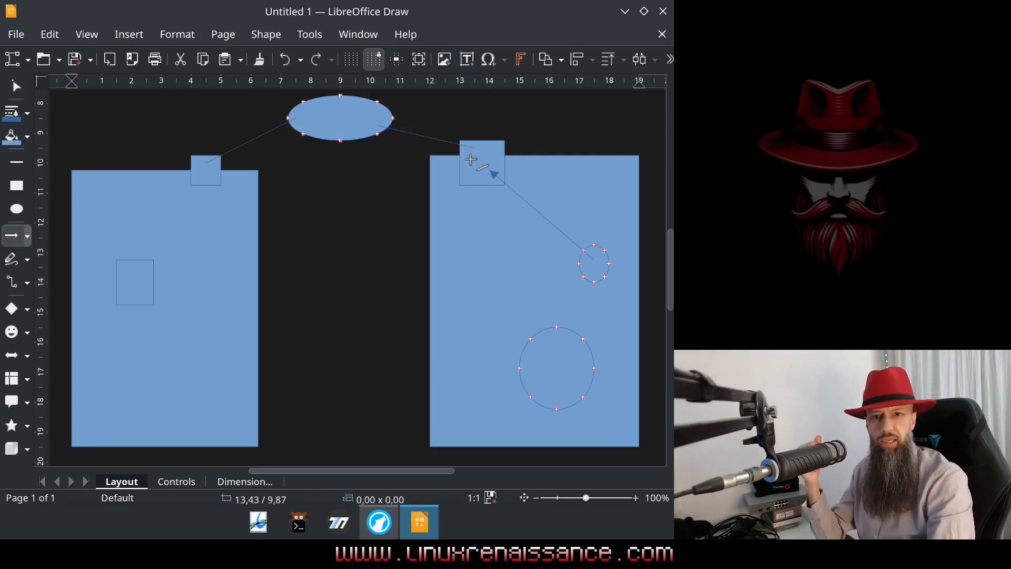
{"action": "left_click_drag", "start_coordinate": [471, 159], "coordinate": [215, 179]}
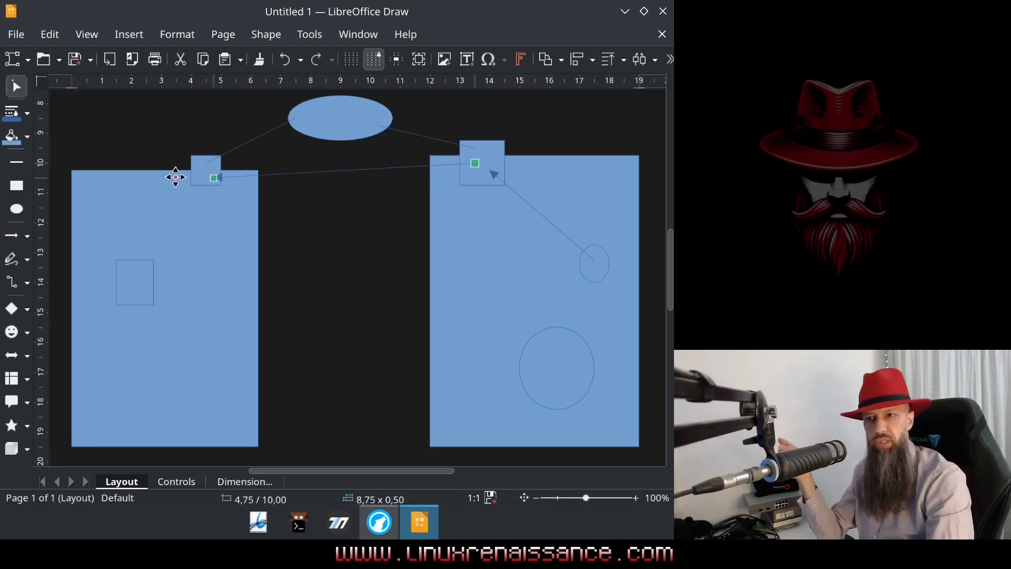
{"action": "left_click", "coordinate": [12, 235]}
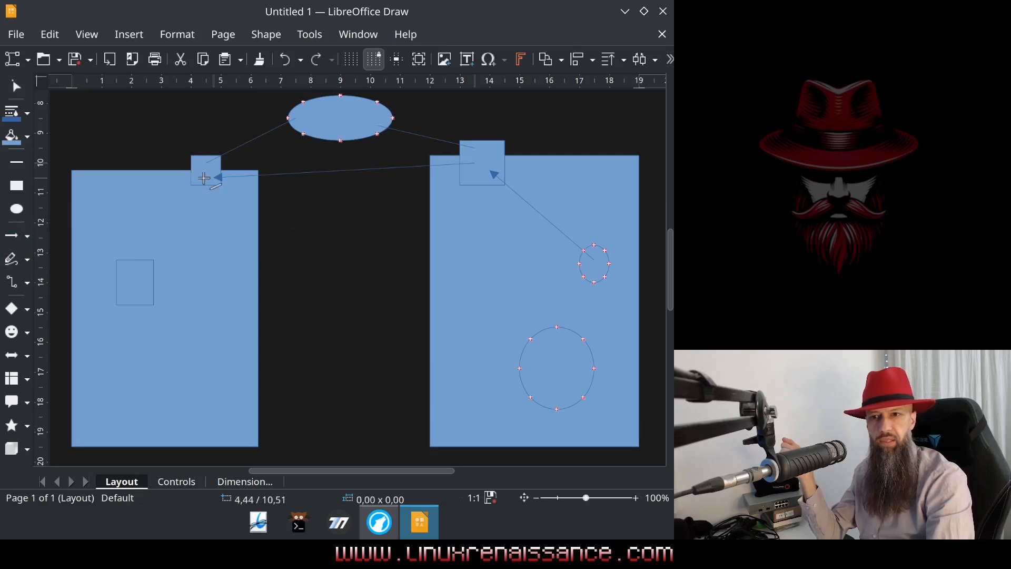
{"action": "left_click_drag", "start_coordinate": [206, 178], "coordinate": [140, 267]}
{"action": "left_click", "coordinate": [295, 249]}
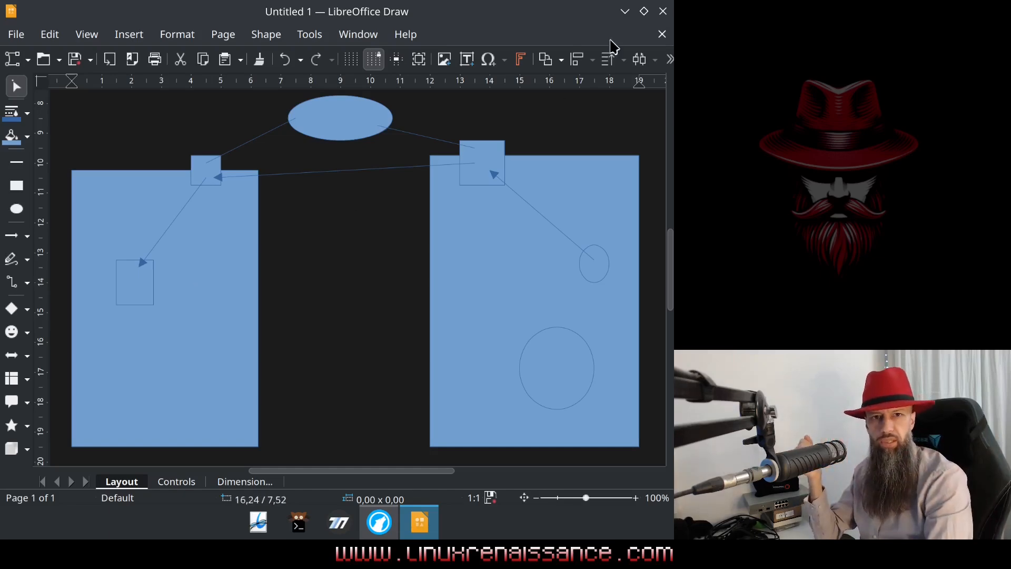
Step: Switch to the browser's WireGuard Site-to-Site Setup page and highlight the docs.opnsense.org domain in its address
{"action": "left_click", "coordinate": [625, 11]}
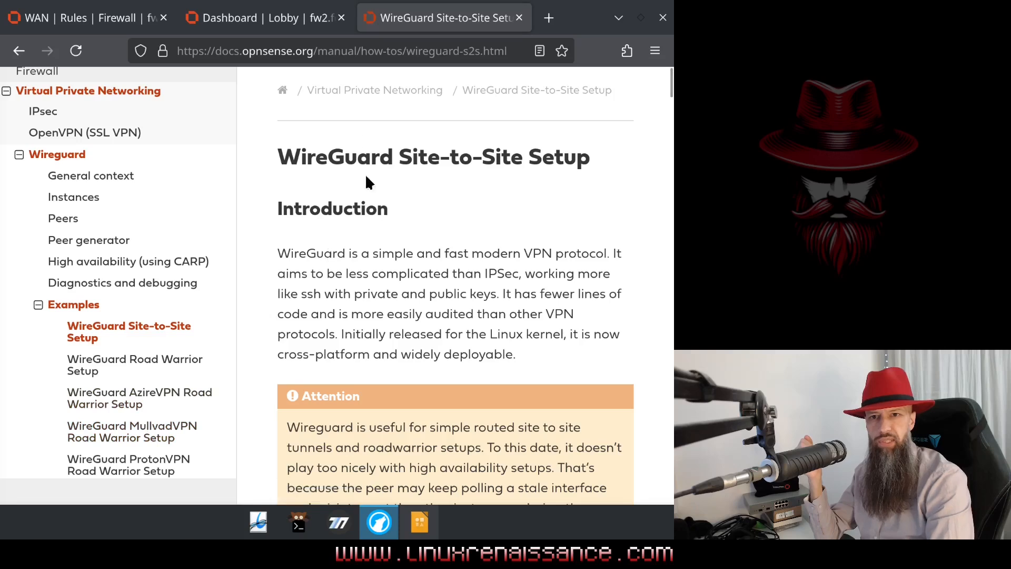
{"action": "left_click", "coordinate": [270, 51]}
{"action": "left_click", "coordinate": [236, 51]}
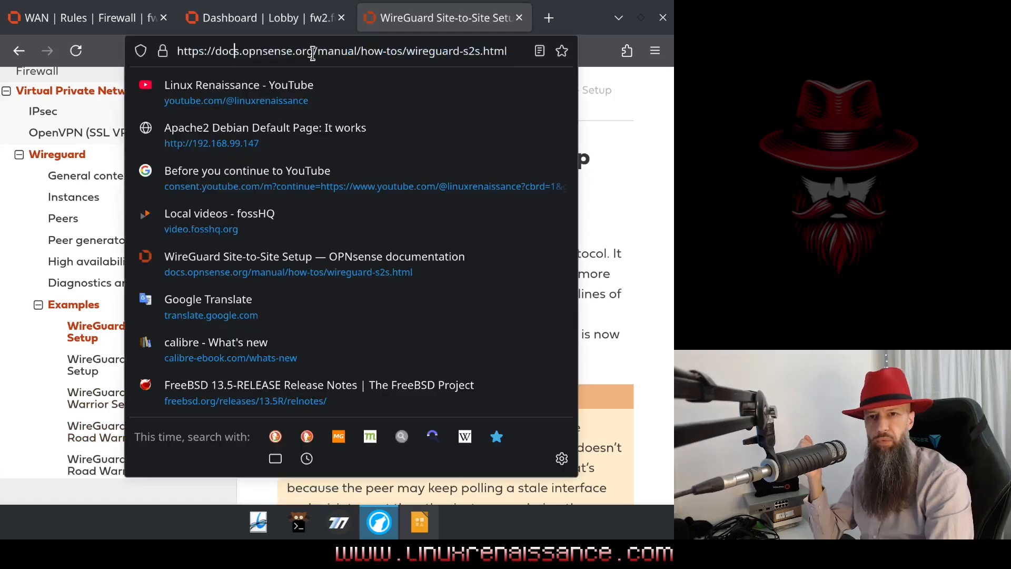
{"action": "left_click_drag", "start_coordinate": [396, 47], "coordinate": [317, 50]}
{"action": "left_click", "coordinate": [255, 50]}
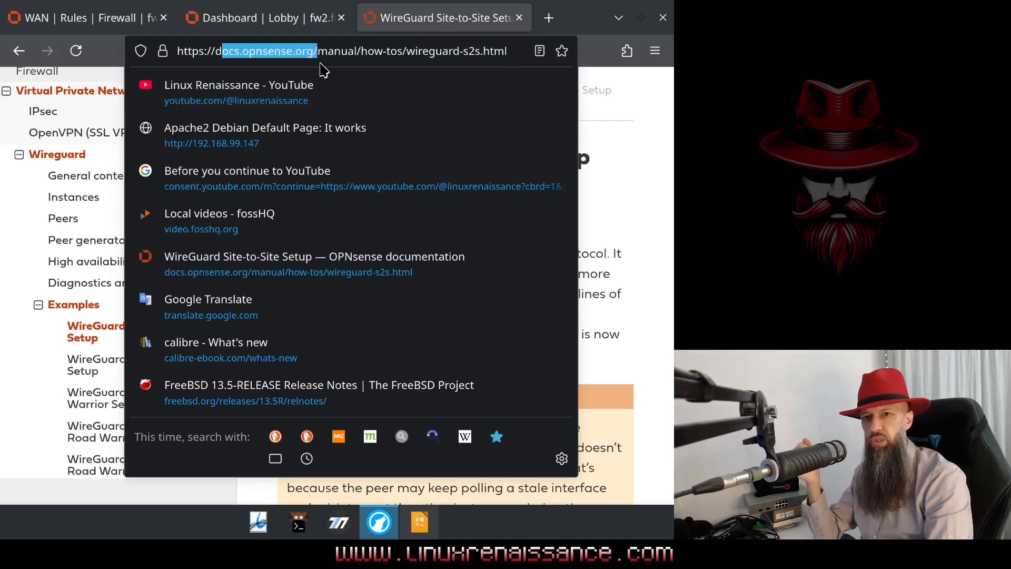
Step: Read through the WireGuard site-to-site introduction, the example networks including Site A's 172.16.0.0/24 LAN, and the installation section
{"action": "left_click", "coordinate": [327, 58]}
{"action": "left_click", "coordinate": [594, 27]}
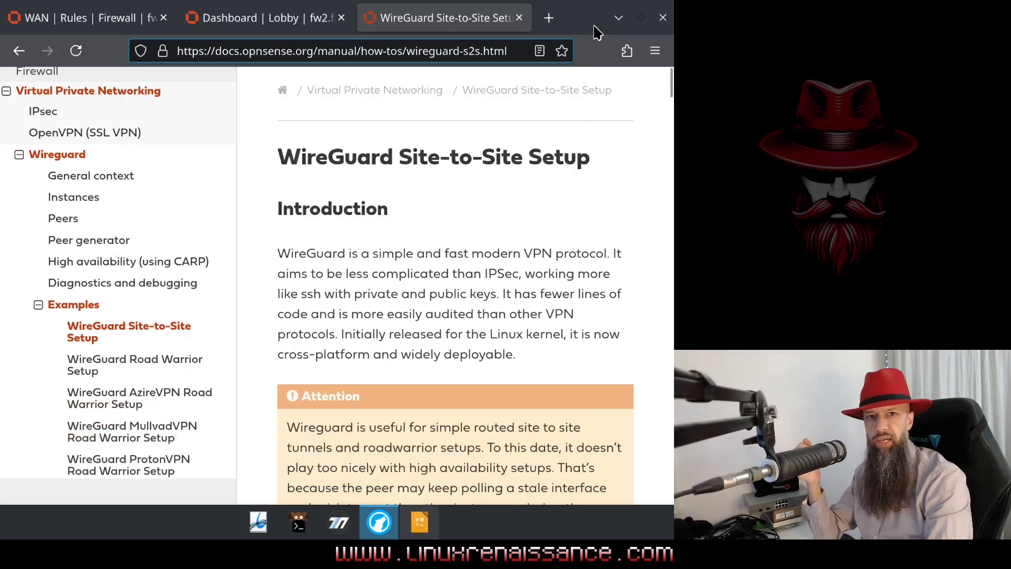
{"action": "scroll", "coordinate": [511, 214], "scroll_direction": "down", "scroll_amount": 12}
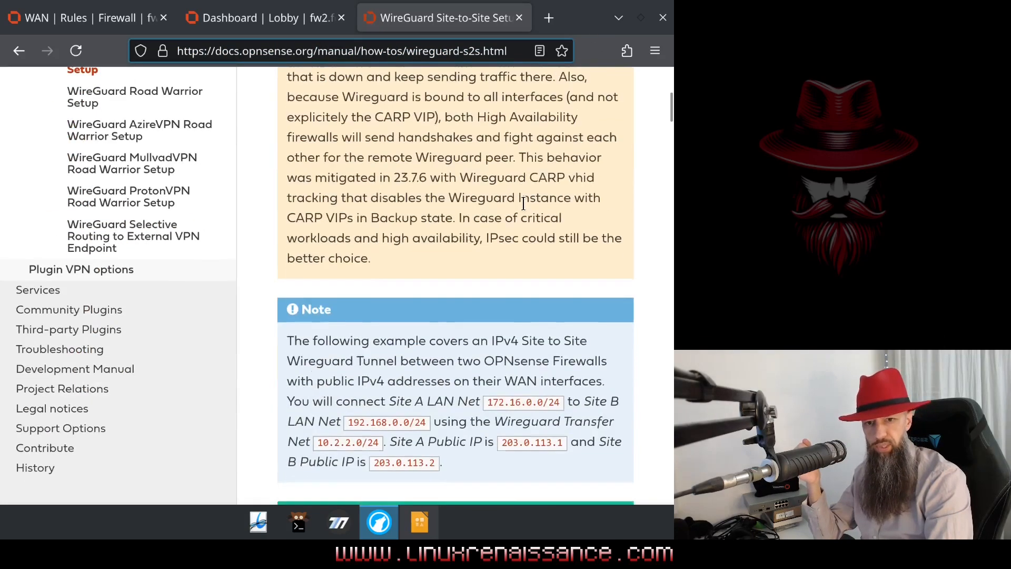
{"action": "left_click_drag", "start_coordinate": [345, 120], "coordinate": [535, 205]}
{"action": "left_click", "coordinate": [517, 195]}
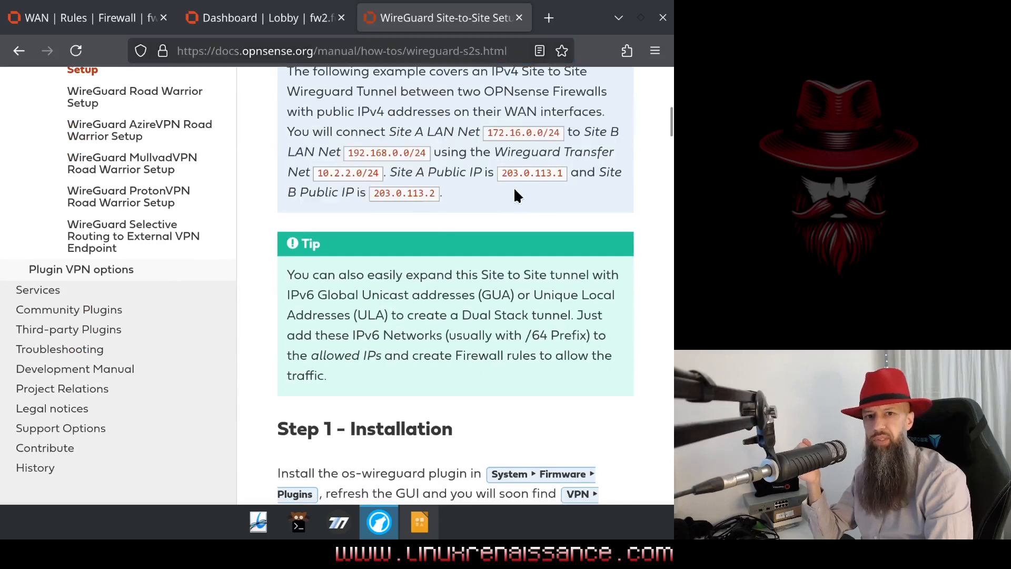
{"action": "left_click_drag", "start_coordinate": [482, 138], "coordinate": [548, 136]}
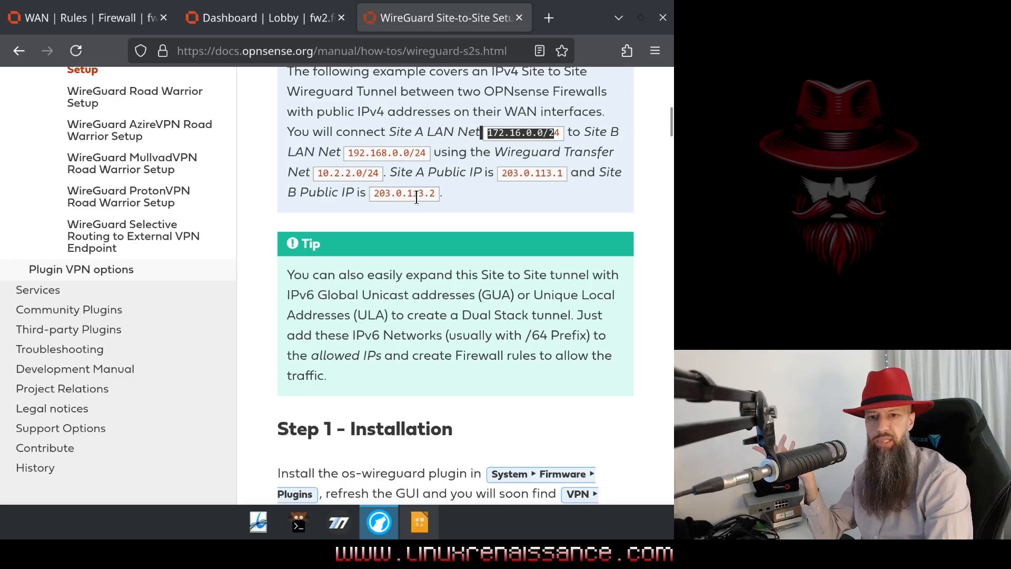
{"action": "scroll", "coordinate": [472, 420], "scroll_direction": "down", "scroll_amount": 3}
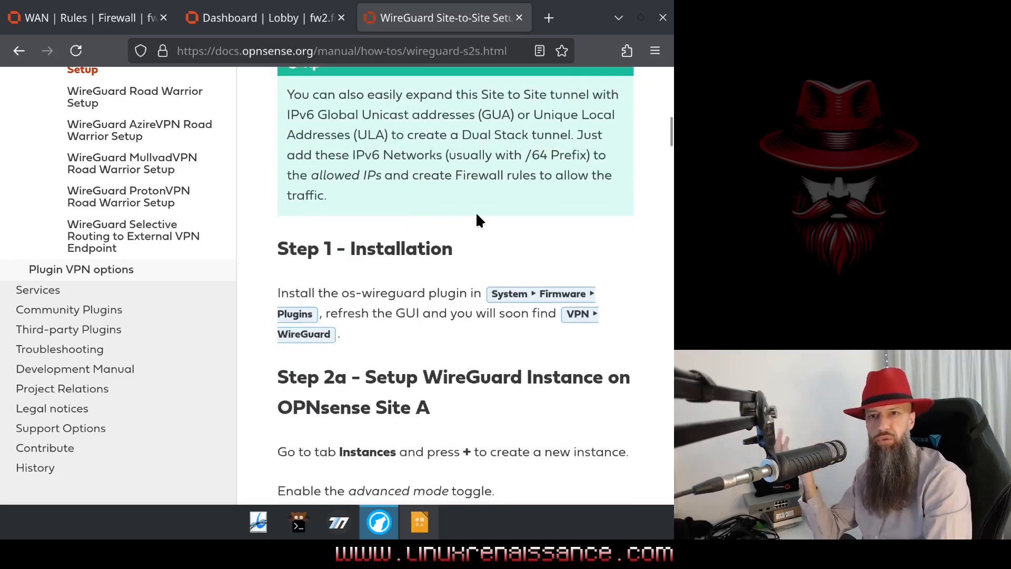
Step: Switch to the fw1 firewall, show its WireGuard instances, and look at a blank new-instance form without saving it
{"action": "left_click", "coordinate": [116, 20]}
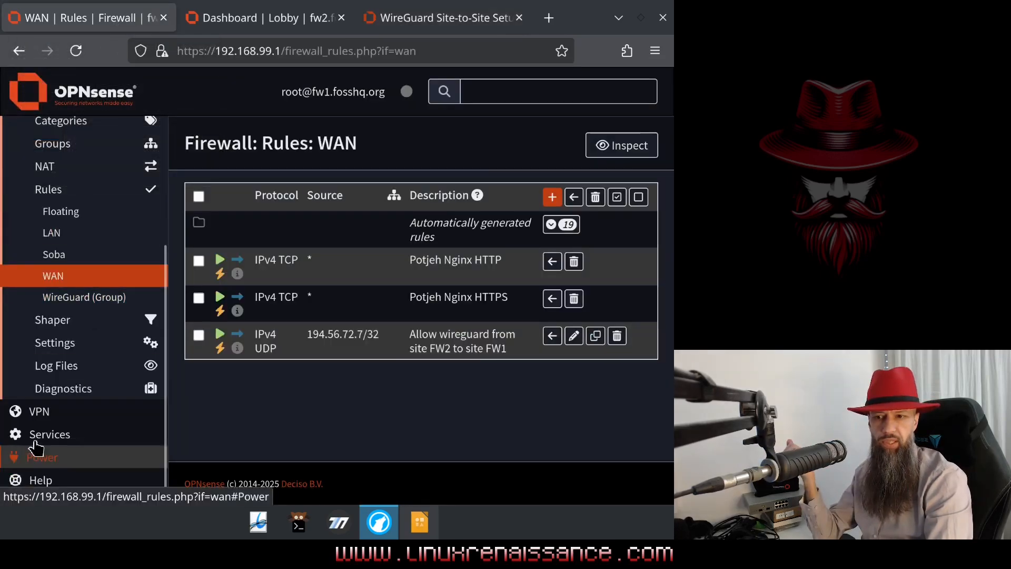
{"action": "left_click", "coordinate": [42, 417]}
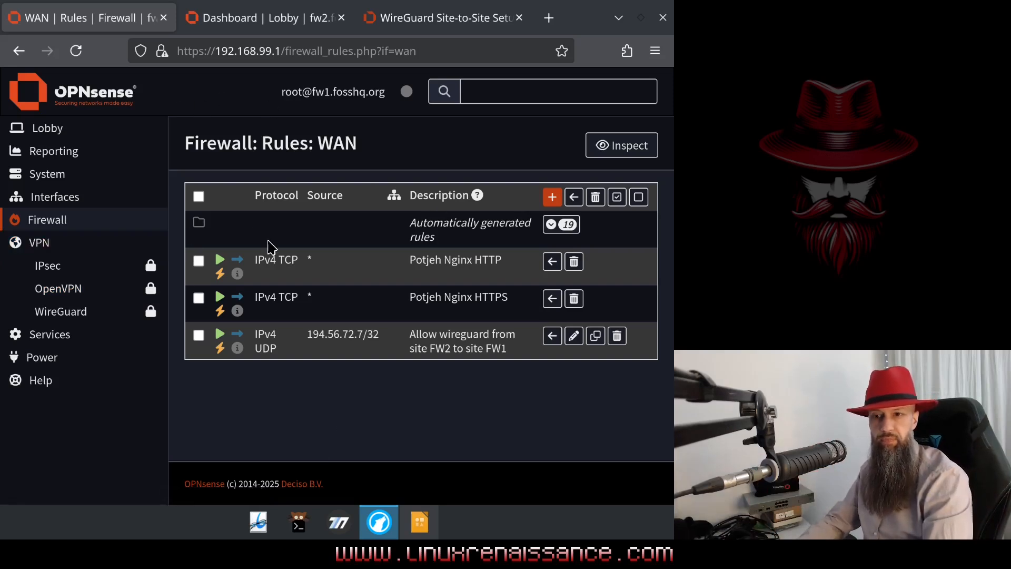
{"action": "left_click", "coordinate": [66, 312]}
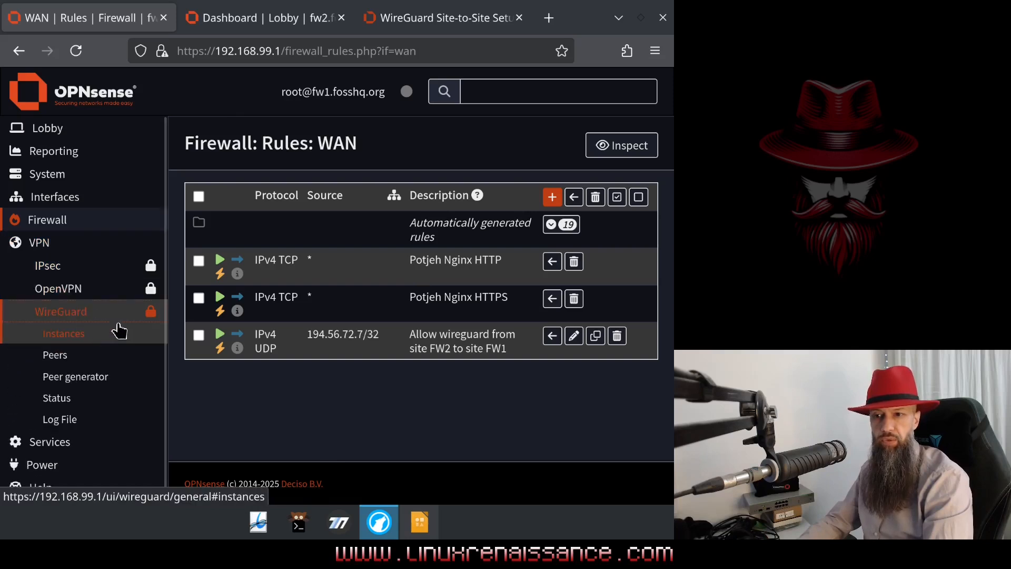
{"action": "left_click", "coordinate": [66, 336]}
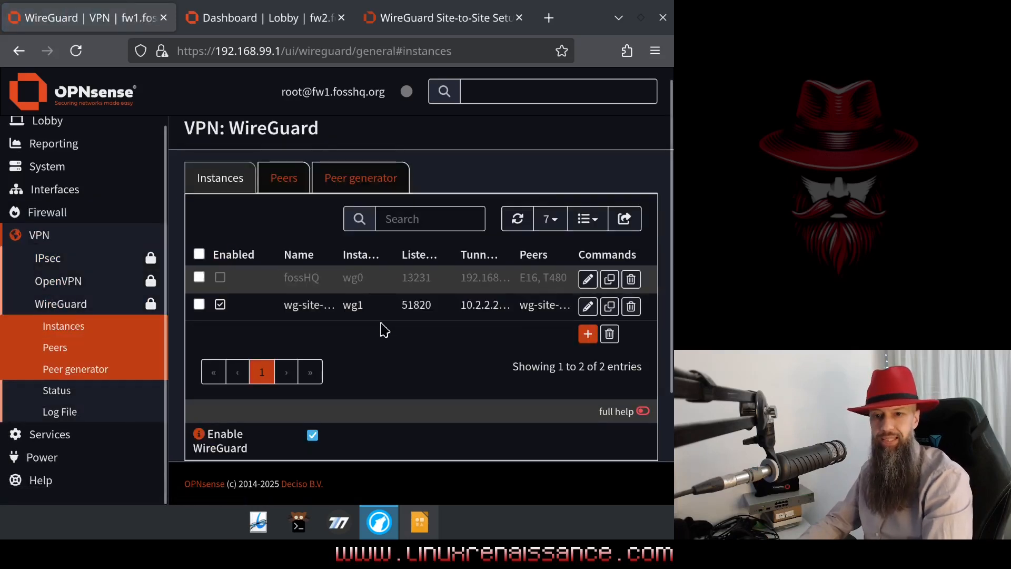
{"action": "left_click", "coordinate": [588, 335]}
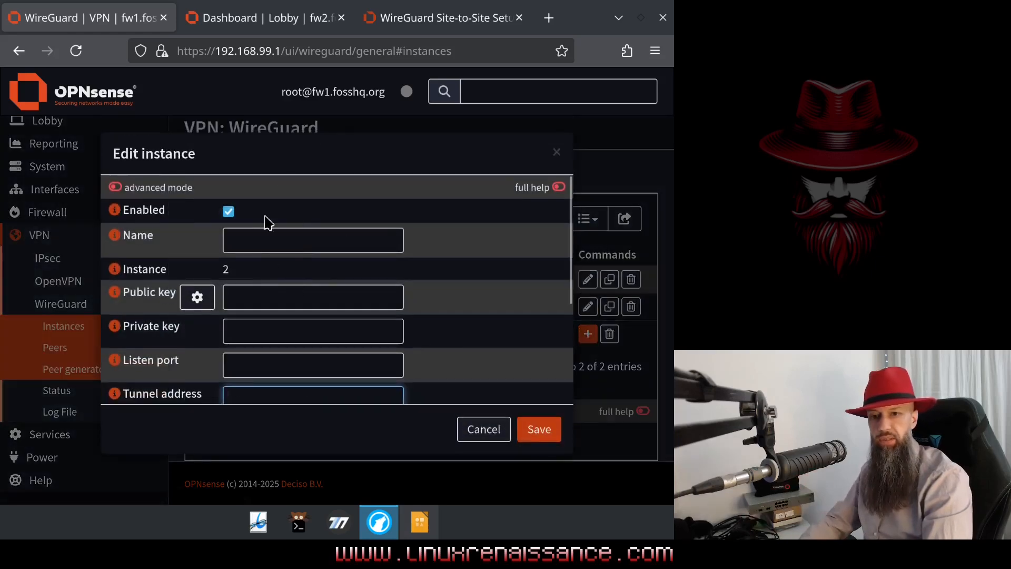
{"action": "left_click", "coordinate": [484, 429]}
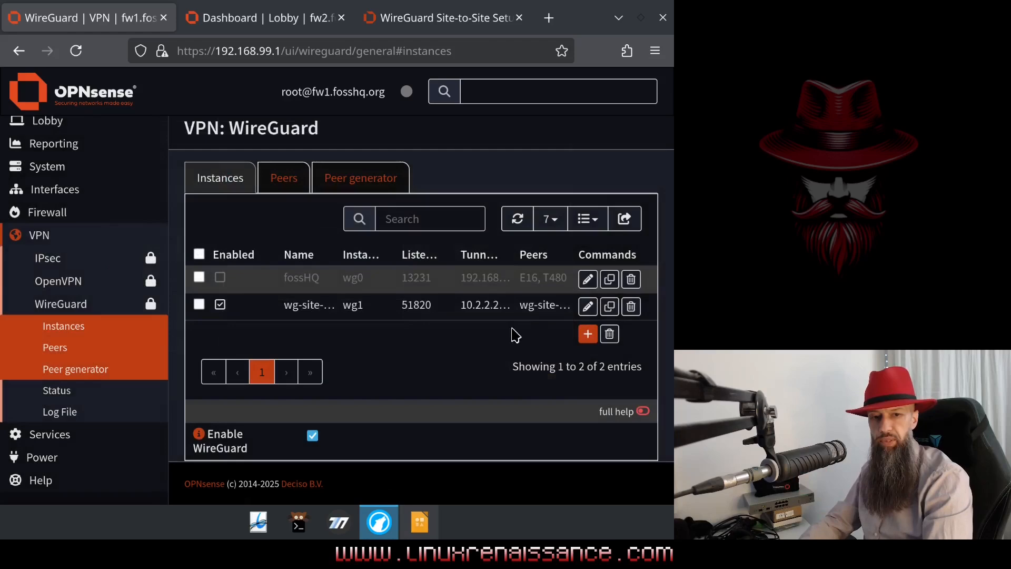
Step: Open the enabled wg1 instance on fw1 and highlight its public key for inspection
{"action": "left_click", "coordinate": [588, 307]}
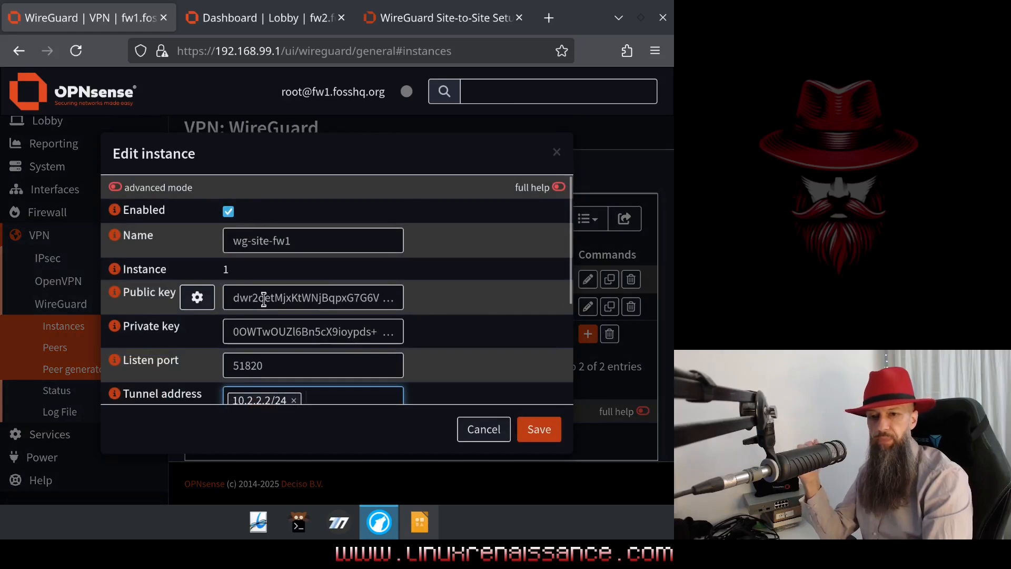
{"action": "left_click_drag", "start_coordinate": [265, 298], "coordinate": [352, 306]}
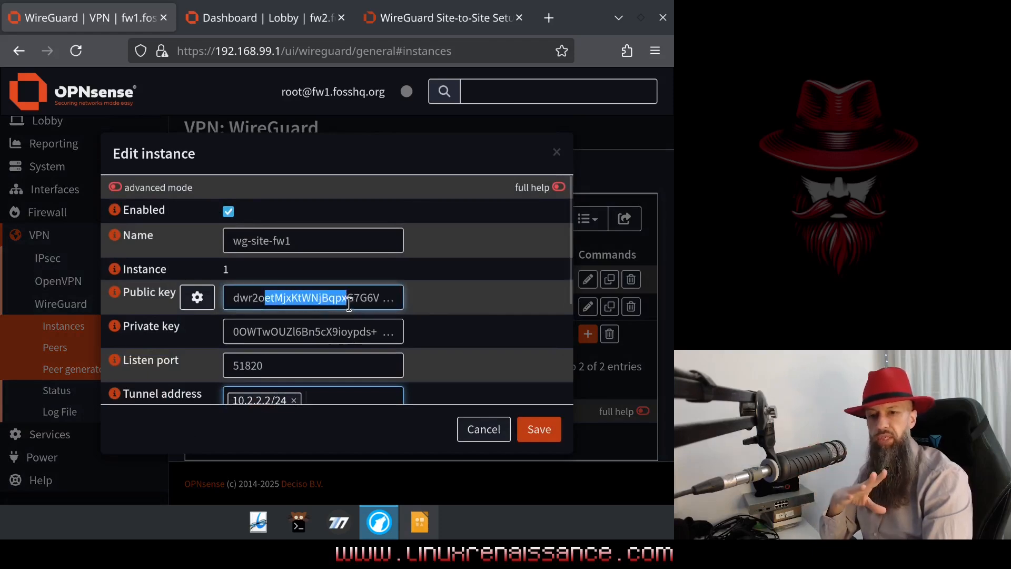
{"action": "left_click", "coordinate": [352, 305]}
{"action": "left_click_drag", "start_coordinate": [354, 304], "coordinate": [293, 303]}
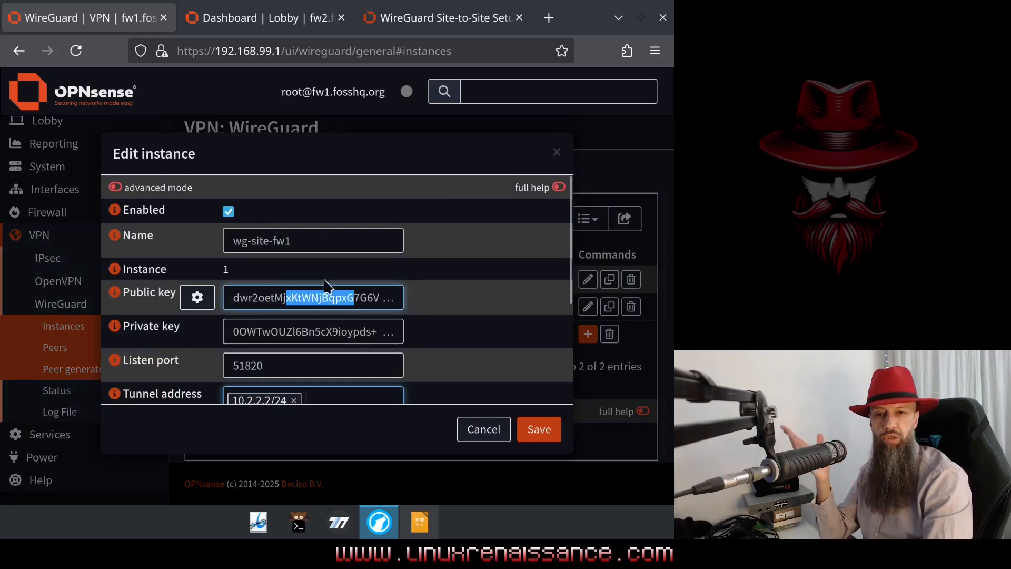
{"action": "left_click", "coordinate": [464, 264]}
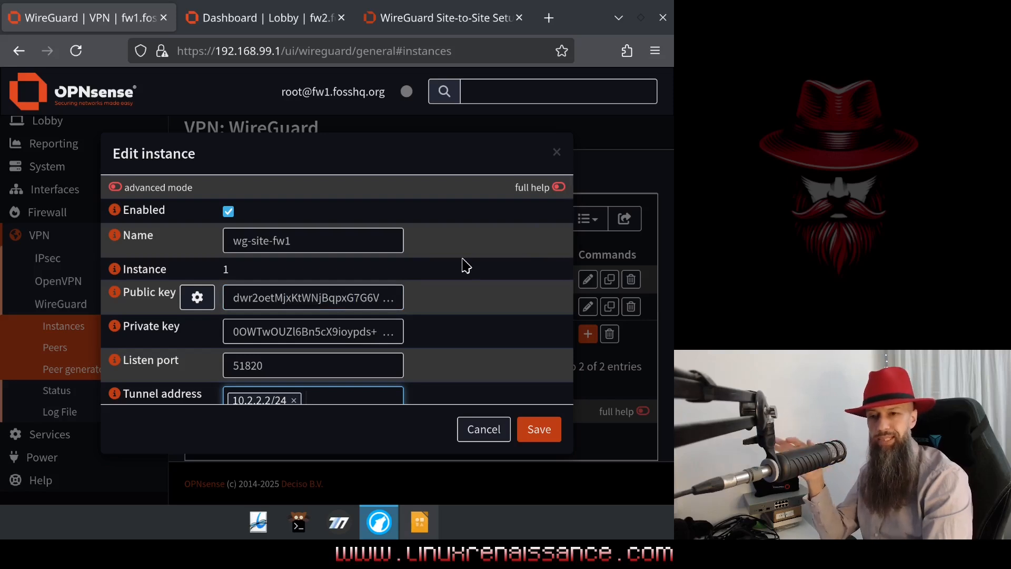
{"action": "double_click", "coordinate": [369, 300]}
{"action": "left_click", "coordinate": [443, 286]}
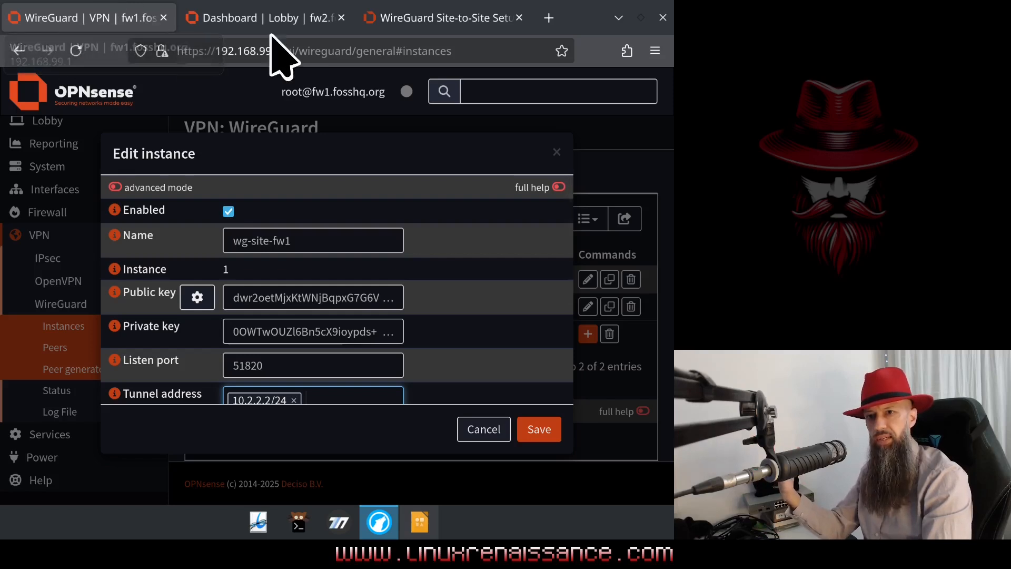
Step: Examine the instance's name and its keypair generation option, leaving the settings unedited
{"action": "mouse_move", "coordinate": [255, 30]}
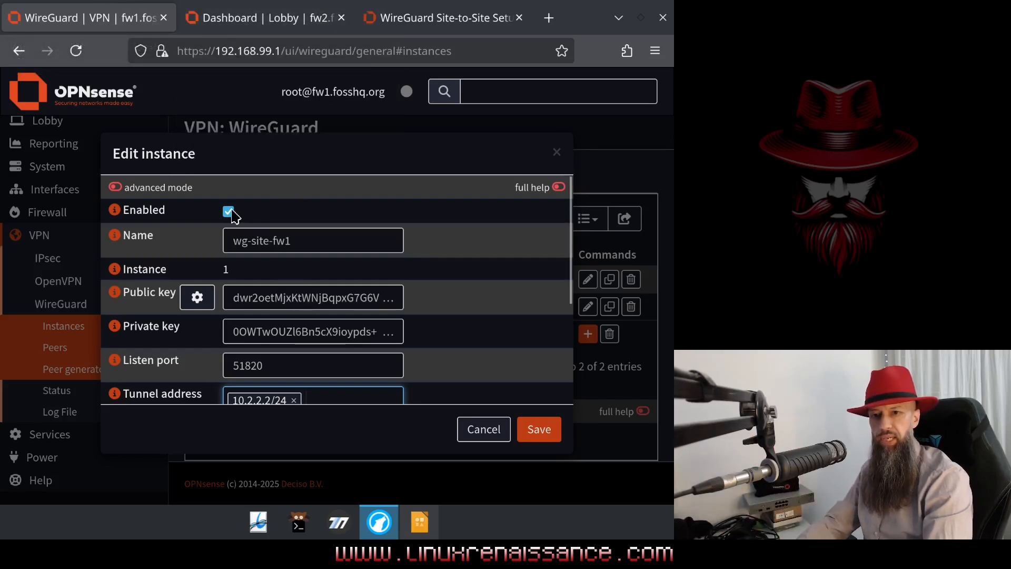
{"action": "triple_click", "coordinate": [303, 244]}
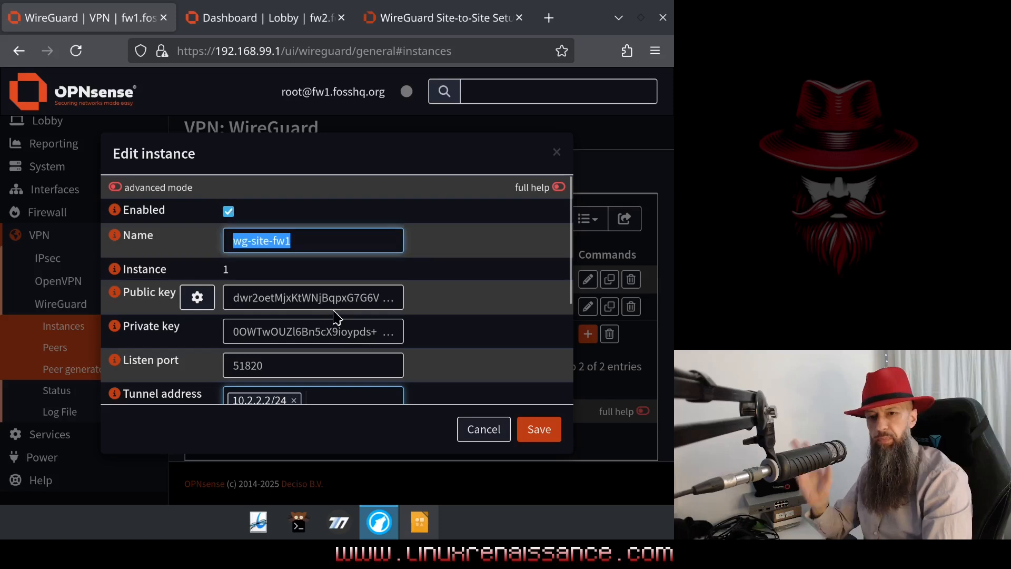
{"action": "left_click", "coordinate": [322, 252]}
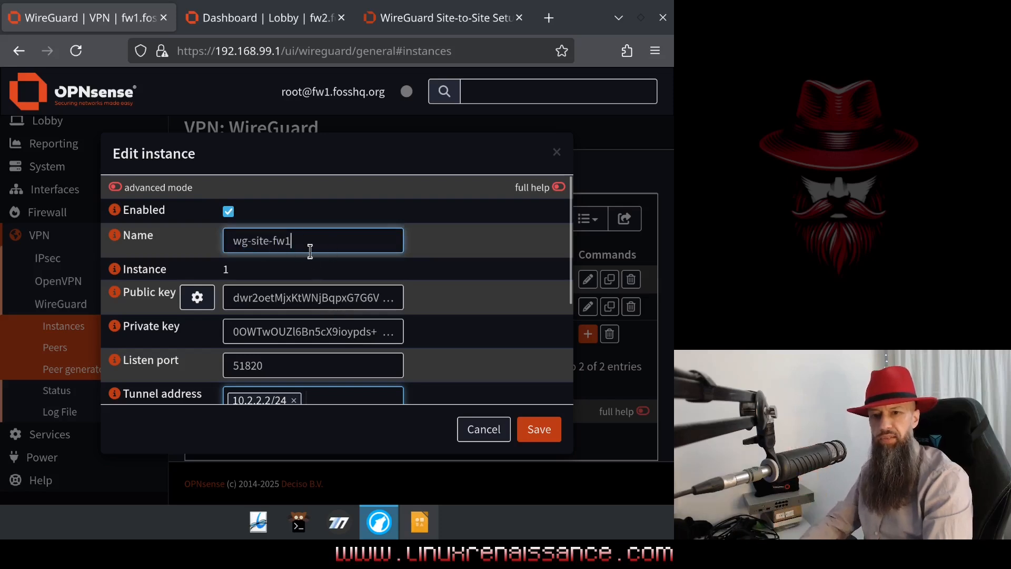
{"action": "scroll", "coordinate": [390, 278], "scroll_direction": "down", "scroll_amount": 2}
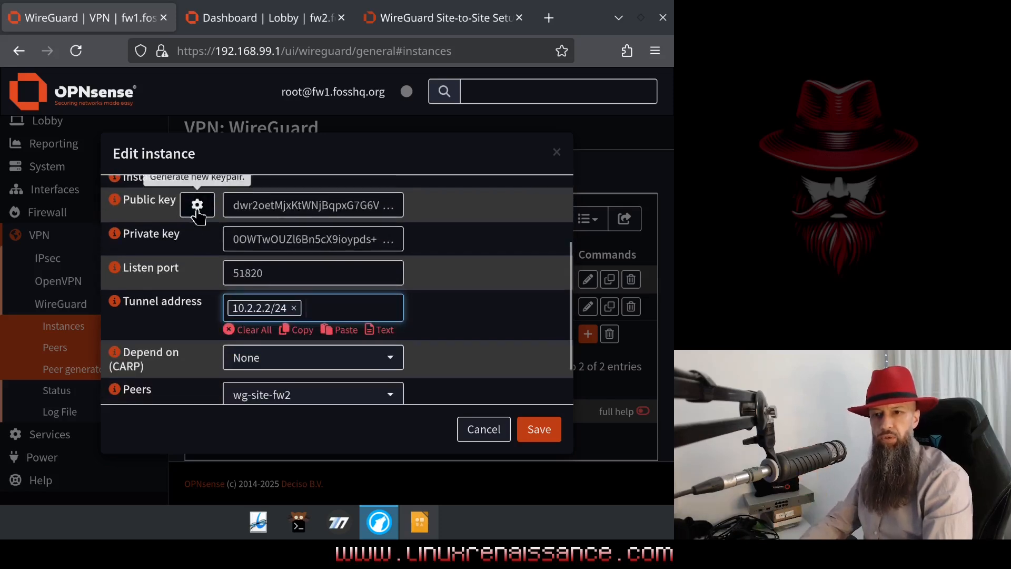
{"action": "scroll", "coordinate": [210, 228], "scroll_direction": "up", "scroll_amount": 2}
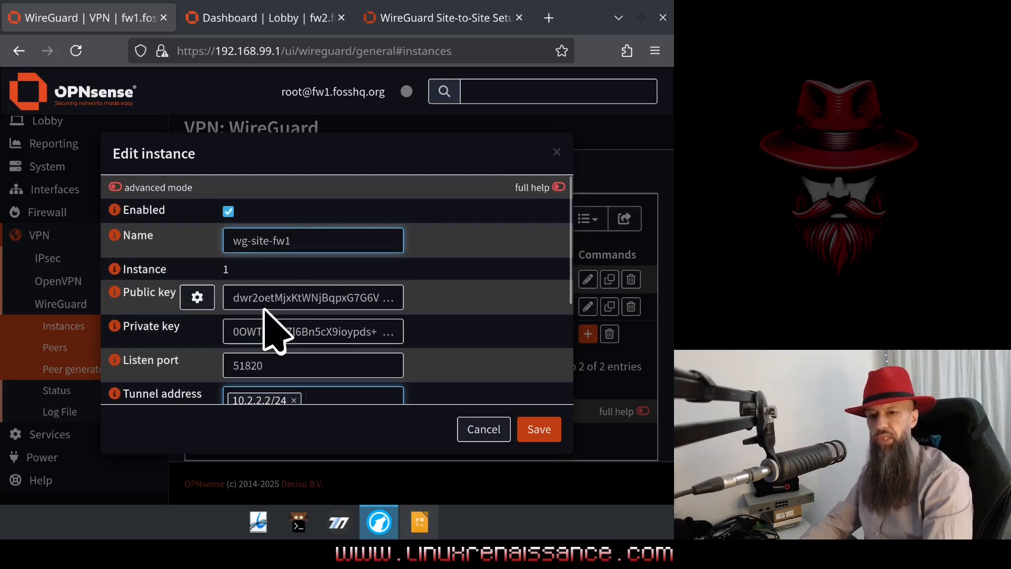
Step: Highlight the fw1 instance's private key, then its public key, to compare the two key fields
{"action": "left_click_drag", "start_coordinate": [333, 331], "coordinate": [301, 332]}
{"action": "key", "text": "ctrl+a"}
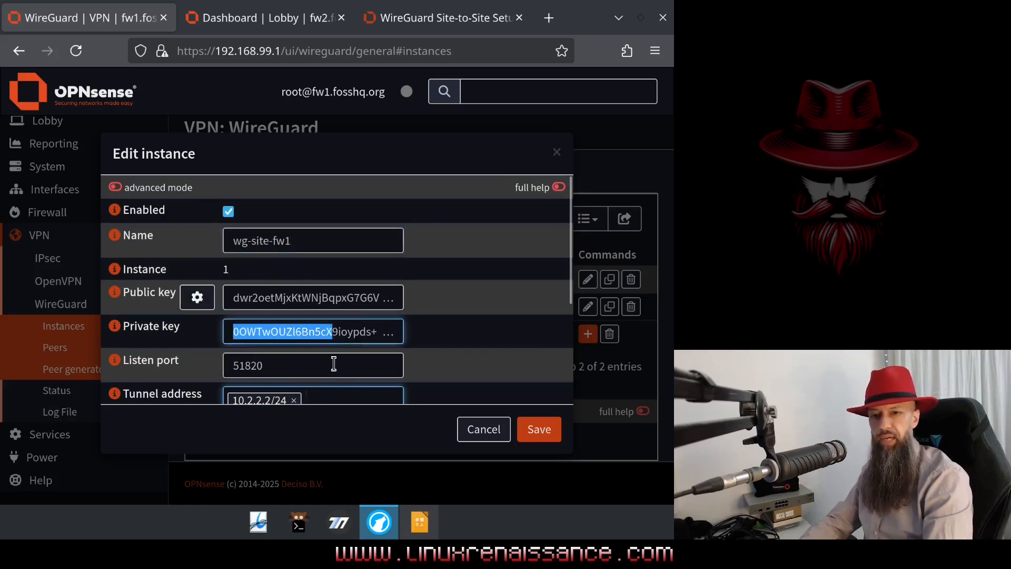
{"action": "left_click", "coordinate": [339, 331]}
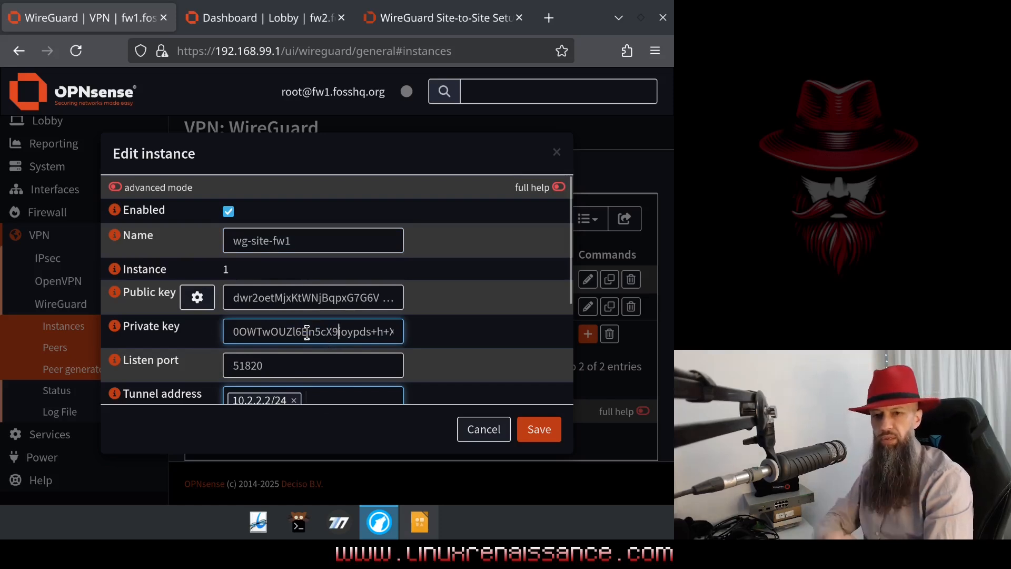
{"action": "left_click_drag", "start_coordinate": [346, 304], "coordinate": [257, 298]}
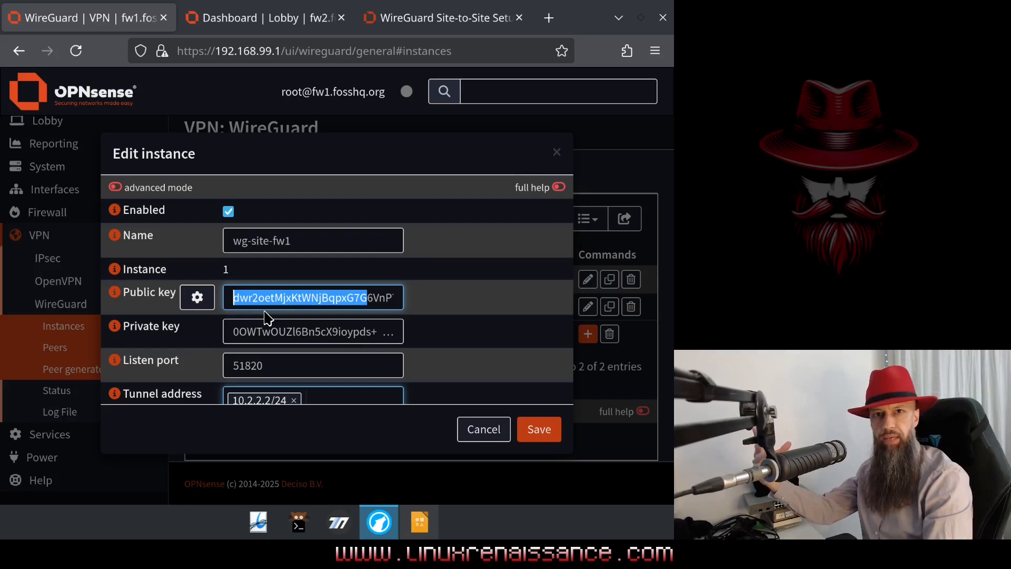
Step: Examine the fw1 instance's listen port and tunnel address
{"action": "scroll", "coordinate": [279, 295], "scroll_direction": "down", "scroll_amount": 2}
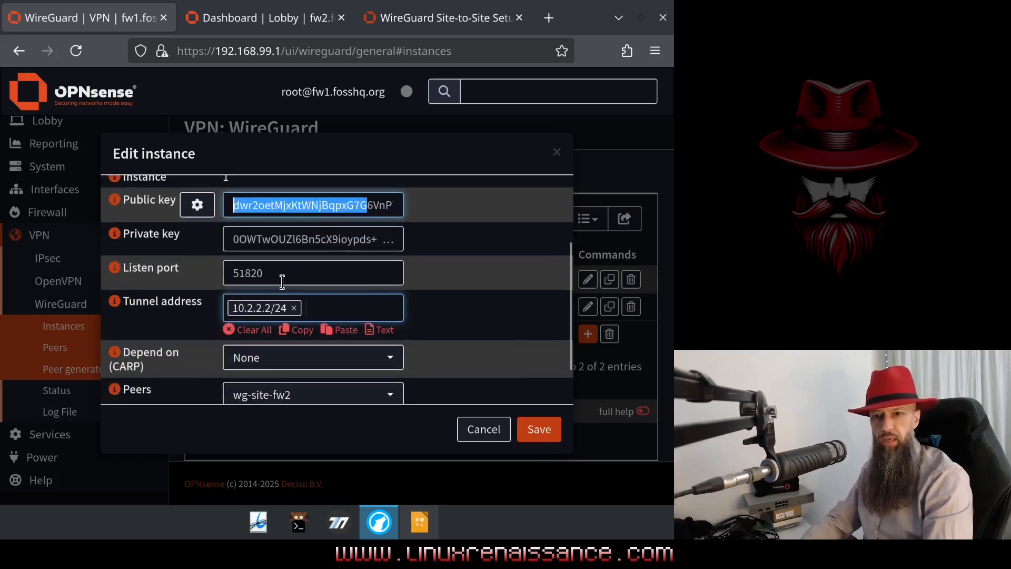
{"action": "left_click_drag", "start_coordinate": [283, 282], "coordinate": [221, 273]}
{"action": "left_click", "coordinate": [324, 278]}
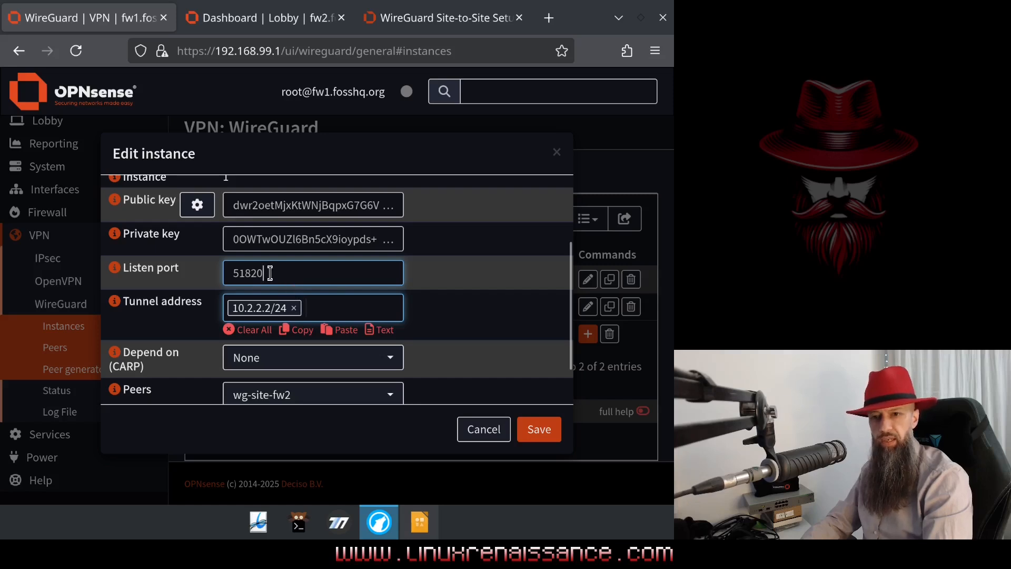
{"action": "double_click", "coordinate": [246, 277]}
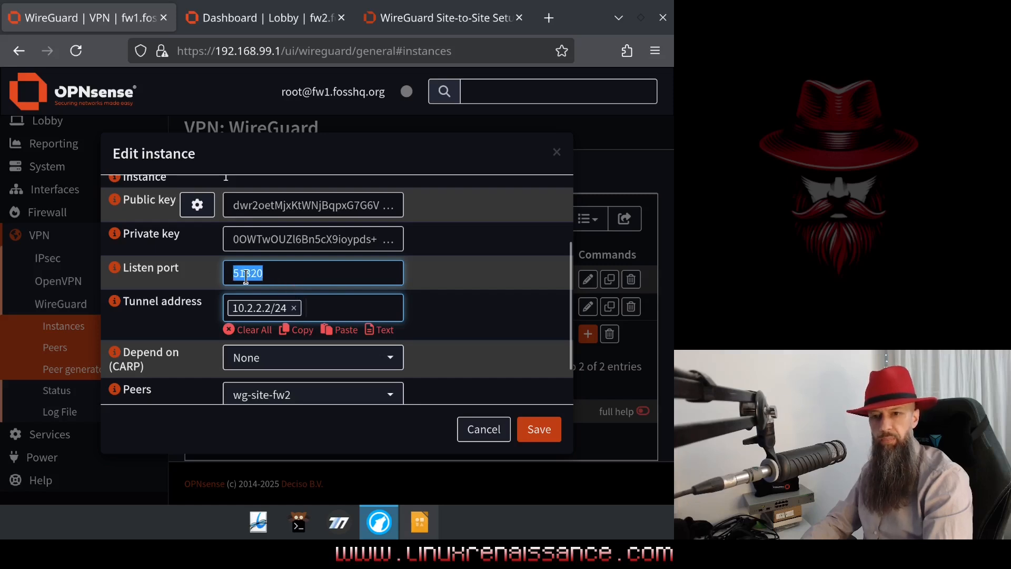
{"action": "left_click", "coordinate": [279, 278]}
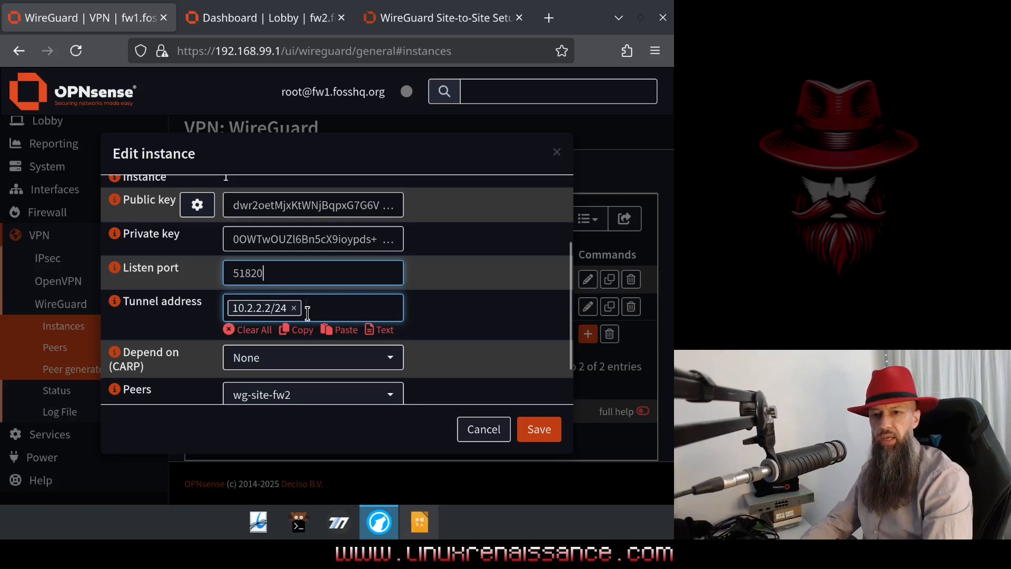
Step: Check the peer selection of the fw1 instance and close the instance without saving
{"action": "scroll", "coordinate": [367, 299], "scroll_direction": "down", "scroll_amount": 2}
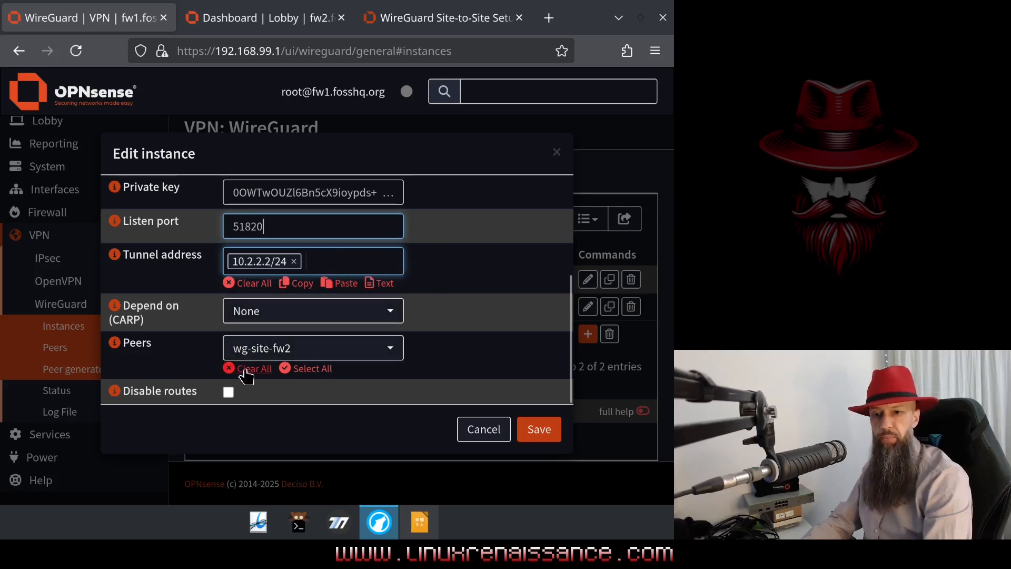
{"action": "left_click", "coordinate": [389, 351]}
{"action": "left_click", "coordinate": [461, 353]}
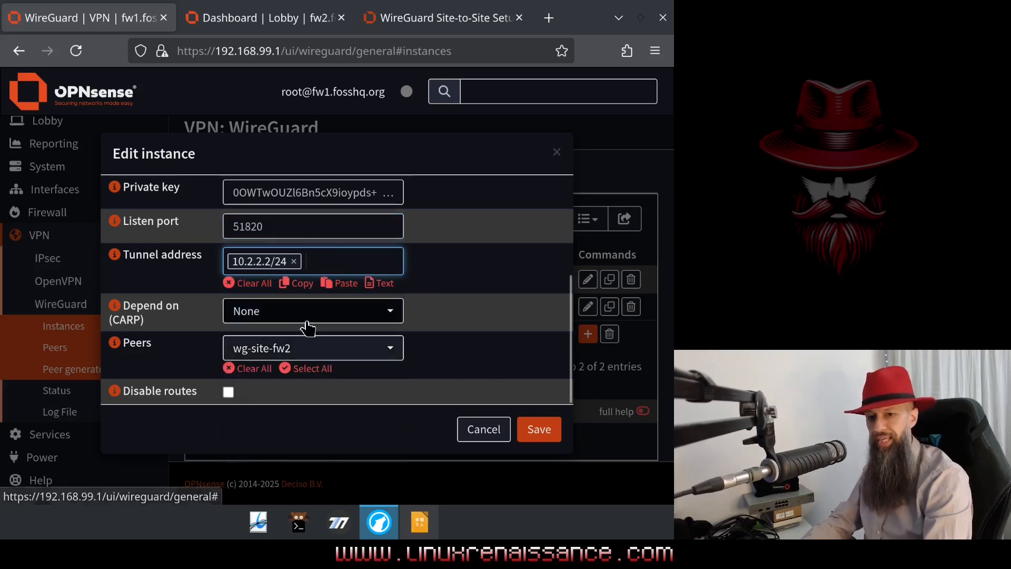
{"action": "left_click", "coordinate": [483, 429]}
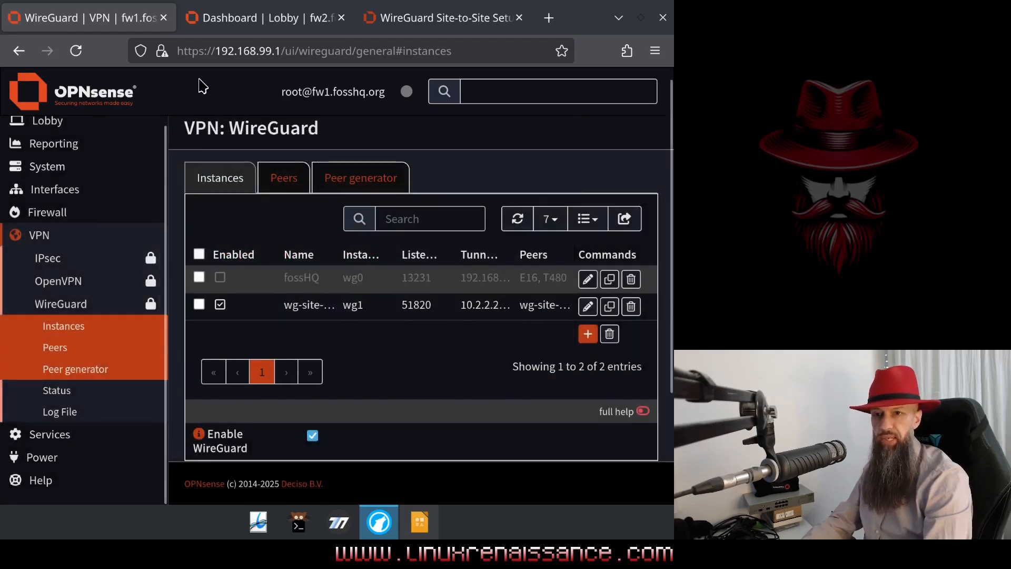
Step: Switch to the fw2 firewall and open its existing WireGuard instance for inspection
{"action": "left_click", "coordinate": [227, 21]}
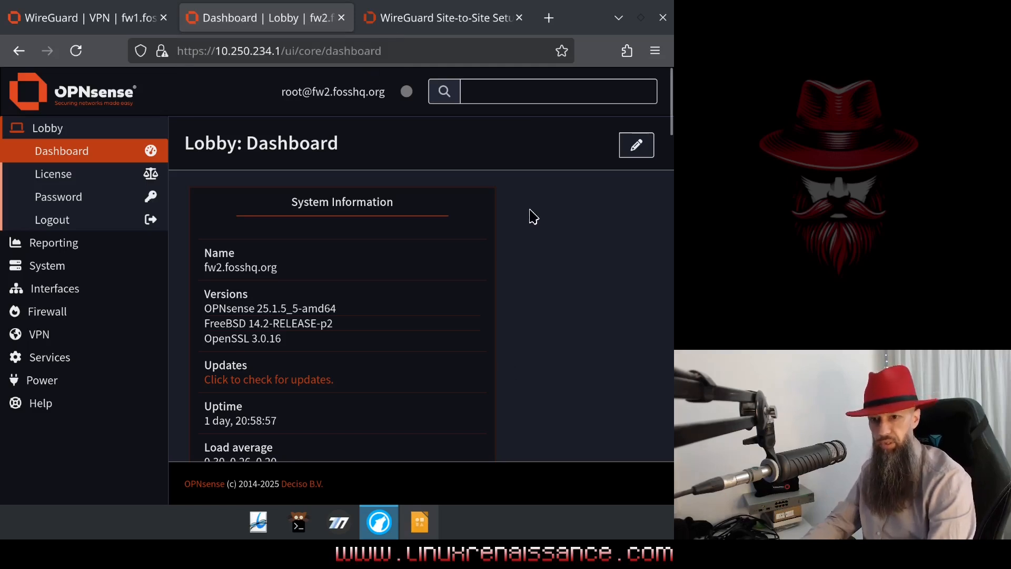
{"action": "left_click", "coordinate": [47, 335]}
{"action": "left_click", "coordinate": [66, 315]}
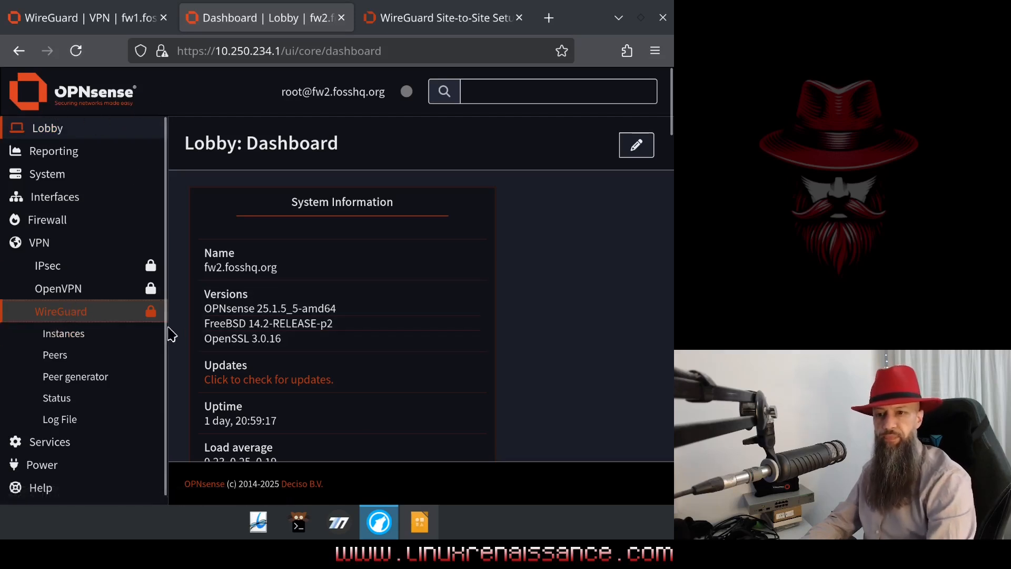
{"action": "left_click", "coordinate": [70, 341]}
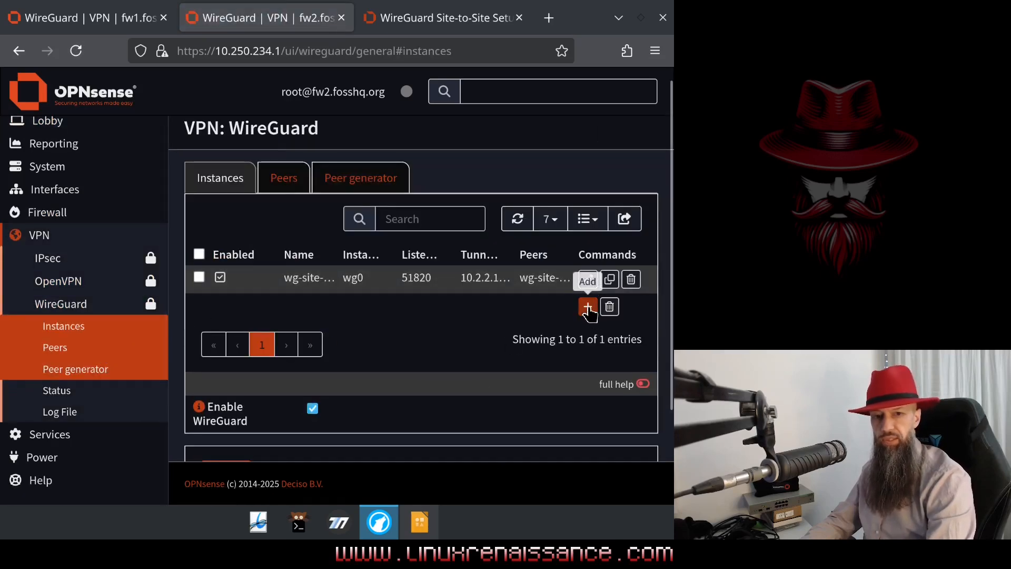
{"action": "left_click", "coordinate": [588, 279]}
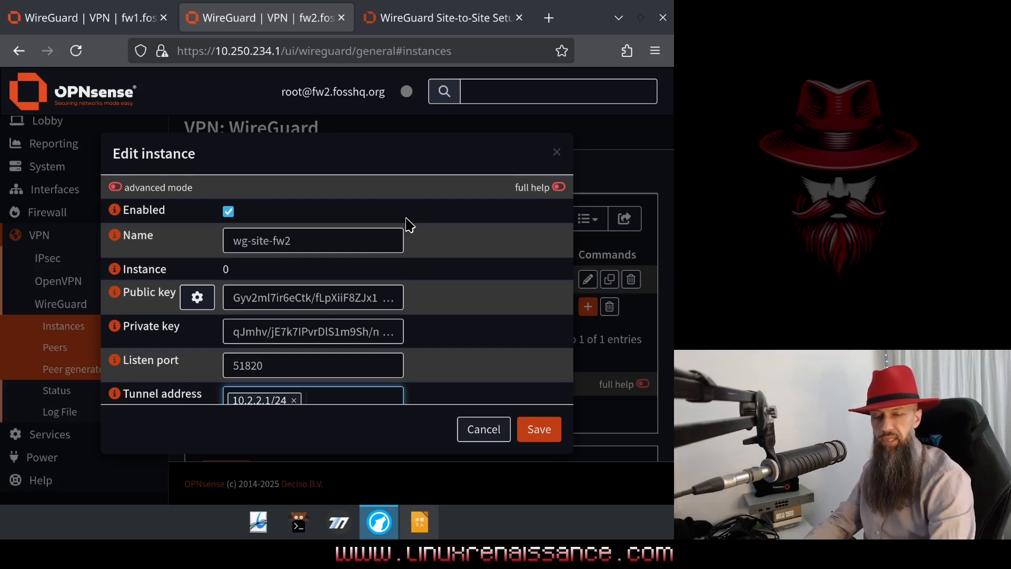
Step: Highlight the "fw2" suffix in the name of the fw2 instance
{"action": "triple_click", "coordinate": [309, 241]}
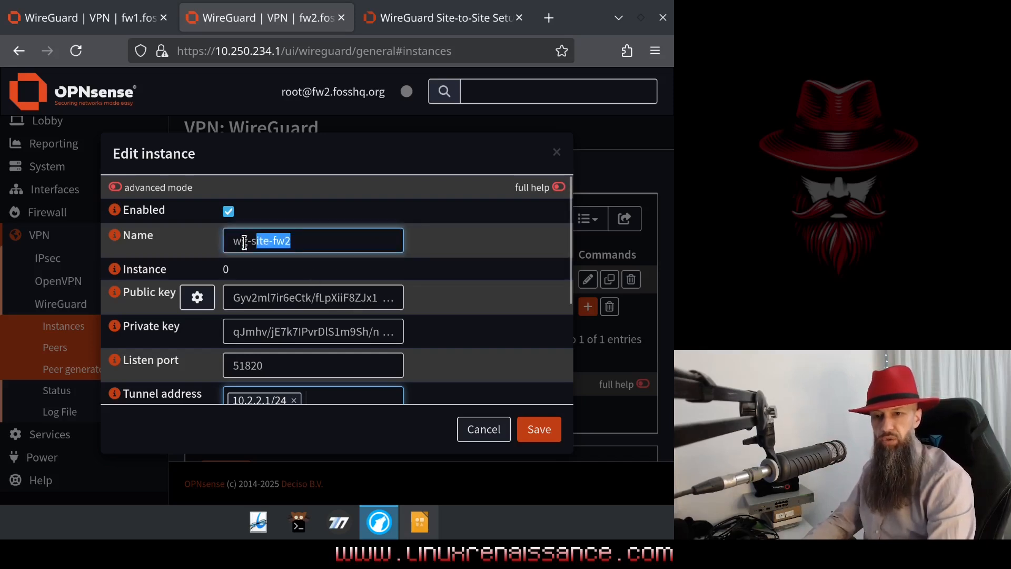
{"action": "left_click", "coordinate": [309, 241]}
{"action": "key", "text": "shift+Left"}
{"action": "key", "text": "shift+Left"}
{"action": "key", "text": "shift+Left"}
{"action": "key", "text": "shift+Left"}
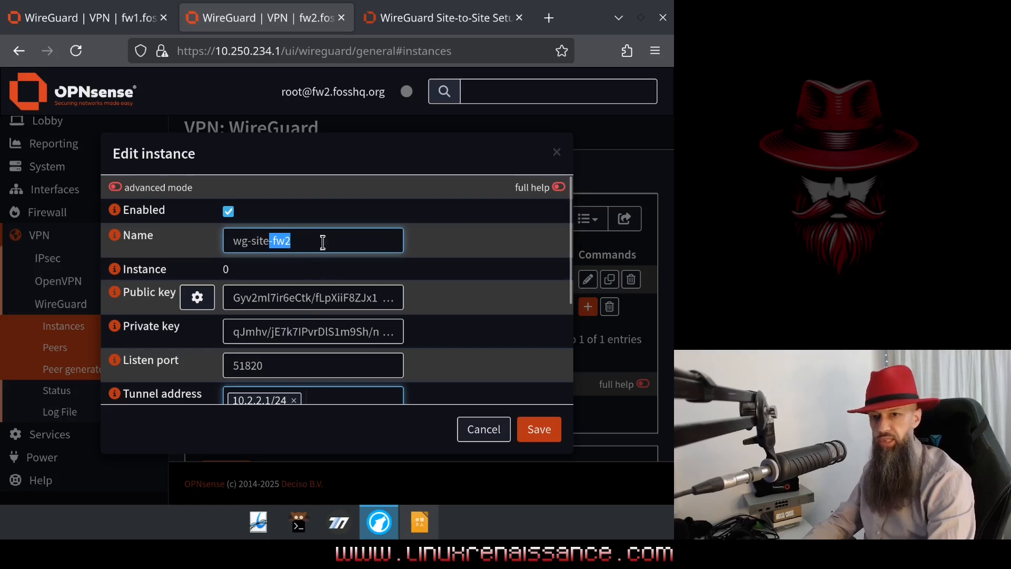
{"action": "left_click", "coordinate": [296, 247]}
{"action": "left_click_drag", "start_coordinate": [296, 247], "coordinate": [273, 244]}
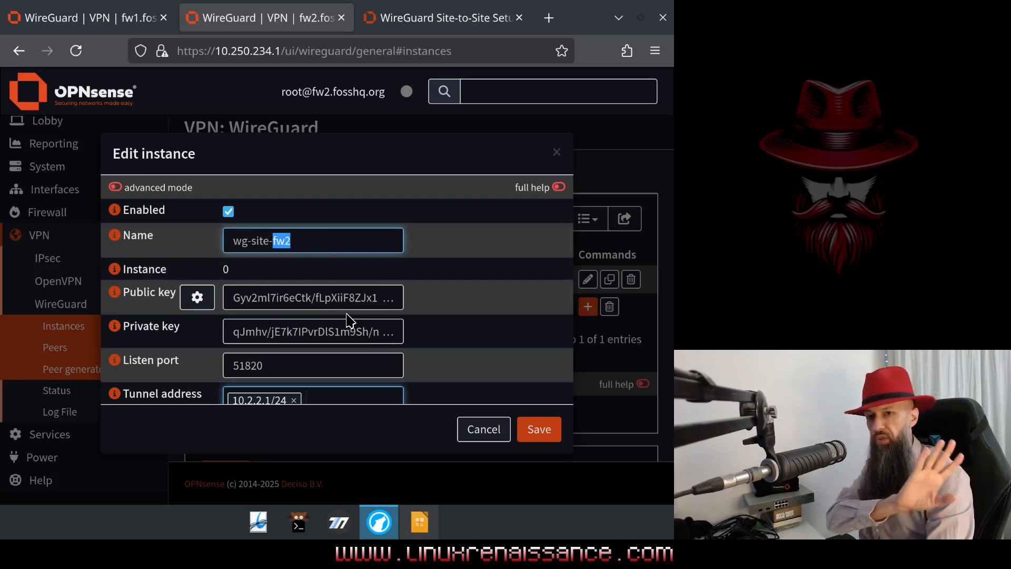
{"action": "double_click", "coordinate": [307, 242]}
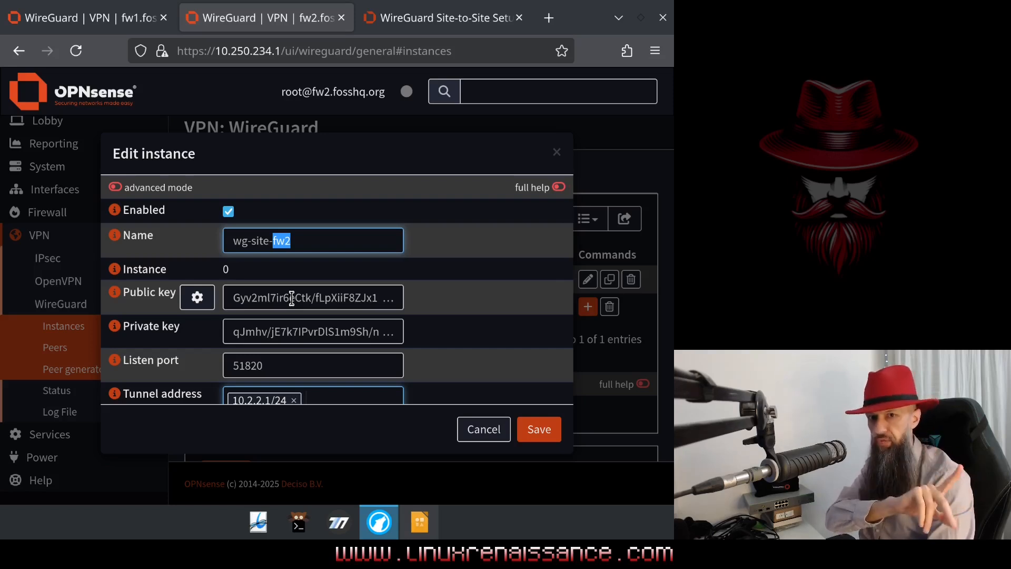
Step: Examine the fw2 instance's listen port, tunnel address and peer settings, and close the instance without saving
{"action": "scroll", "coordinate": [418, 275], "scroll_direction": "down", "scroll_amount": 3}
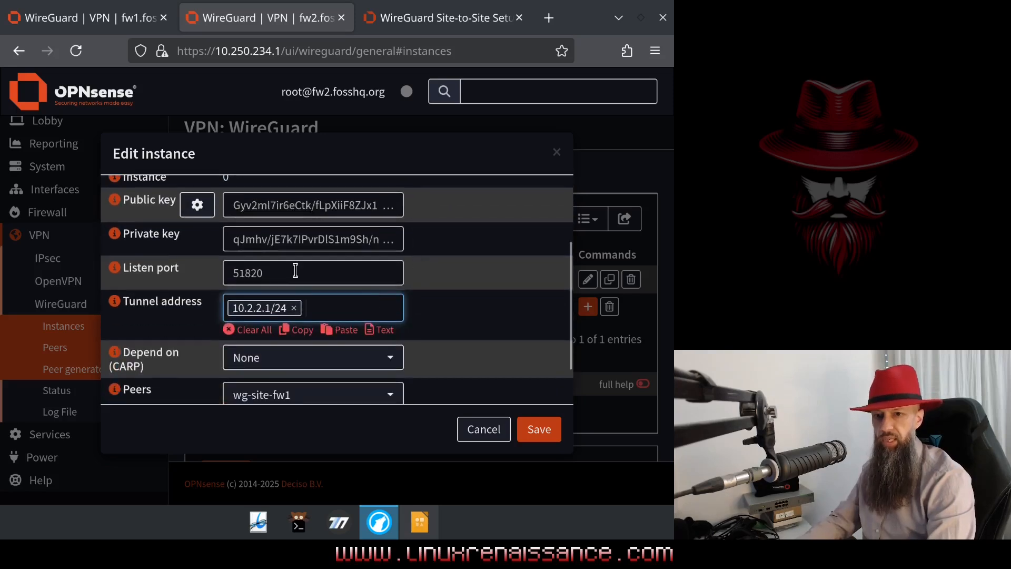
{"action": "double_click", "coordinate": [272, 273]}
{"action": "scroll", "coordinate": [343, 265], "scroll_direction": "down", "scroll_amount": 2}
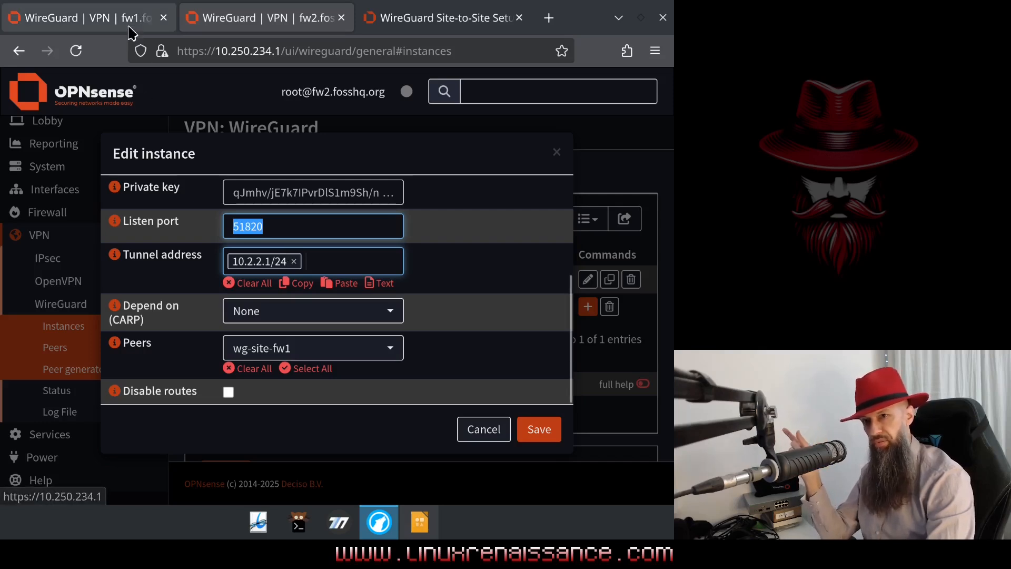
{"action": "mouse_move", "coordinate": [131, 33]}
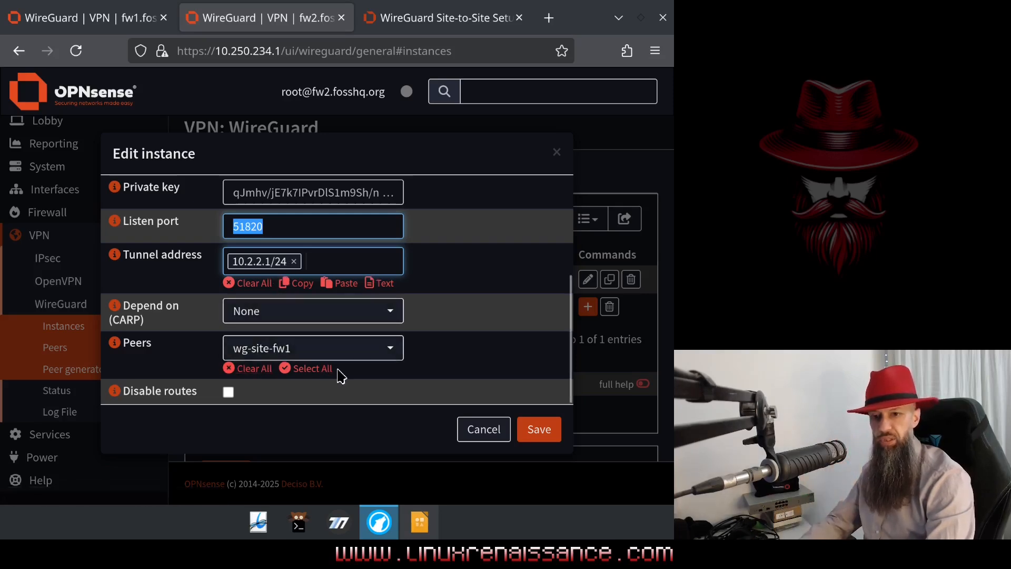
{"action": "left_click", "coordinate": [472, 430]}
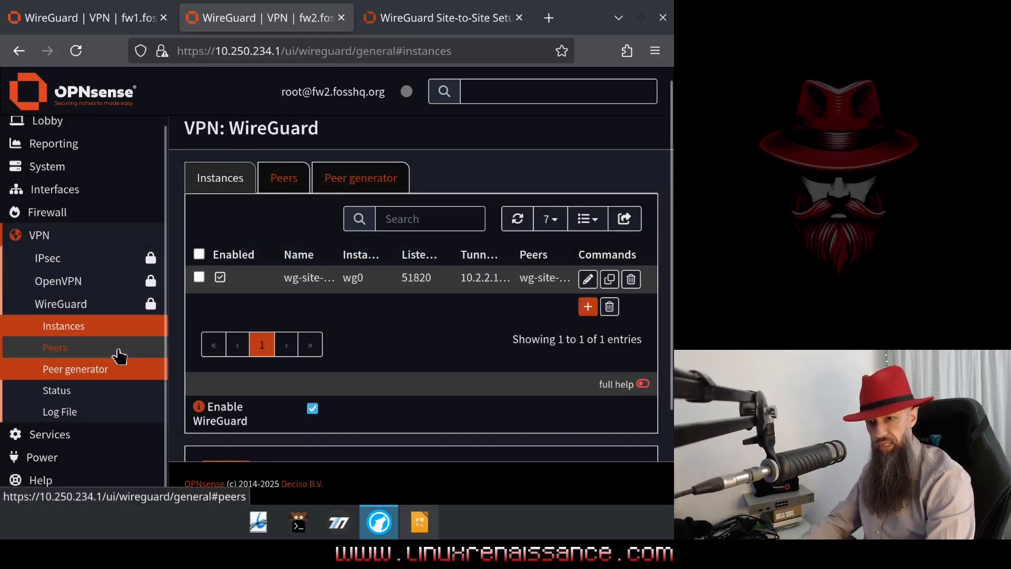
Step: Open the WireGuard peer wg-site-fw1 on fw2 for inspection and highlight its name
{"action": "left_click", "coordinate": [51, 349]}
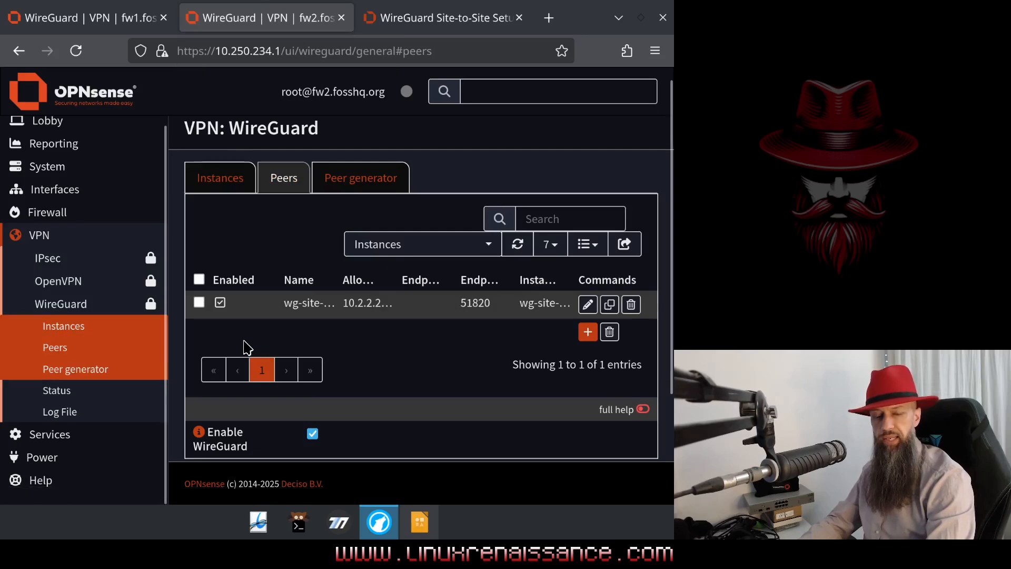
{"action": "left_click", "coordinate": [588, 304]}
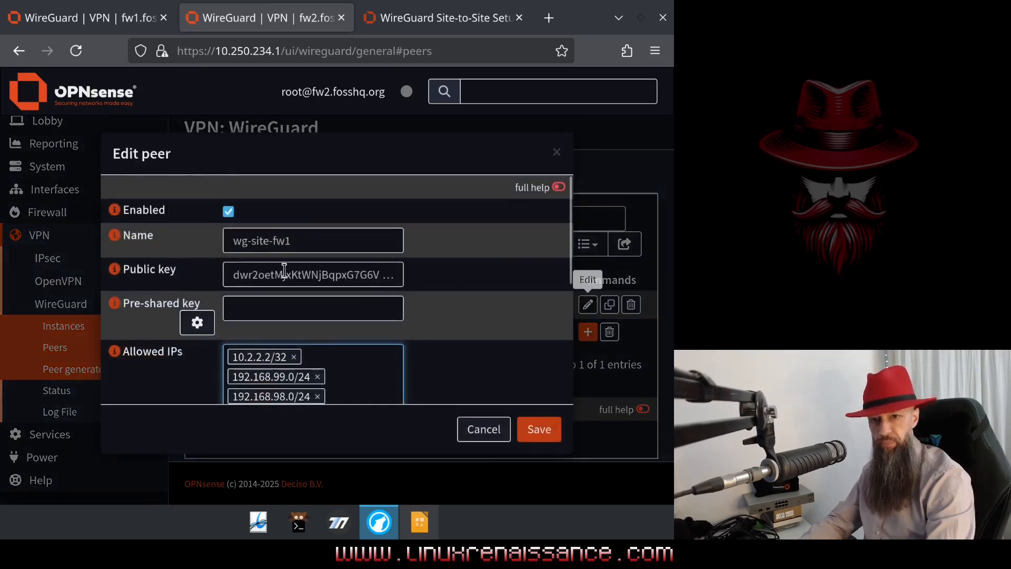
{"action": "mouse_move", "coordinate": [302, 244]}
{"action": "left_mouse_down"}
{"action": "mouse_move", "coordinate": [235, 244]}
{"action": "mouse_move", "coordinate": [310, 241]}
{"action": "mouse_move", "coordinate": [209, 247]}
{"action": "left_mouse_up"}
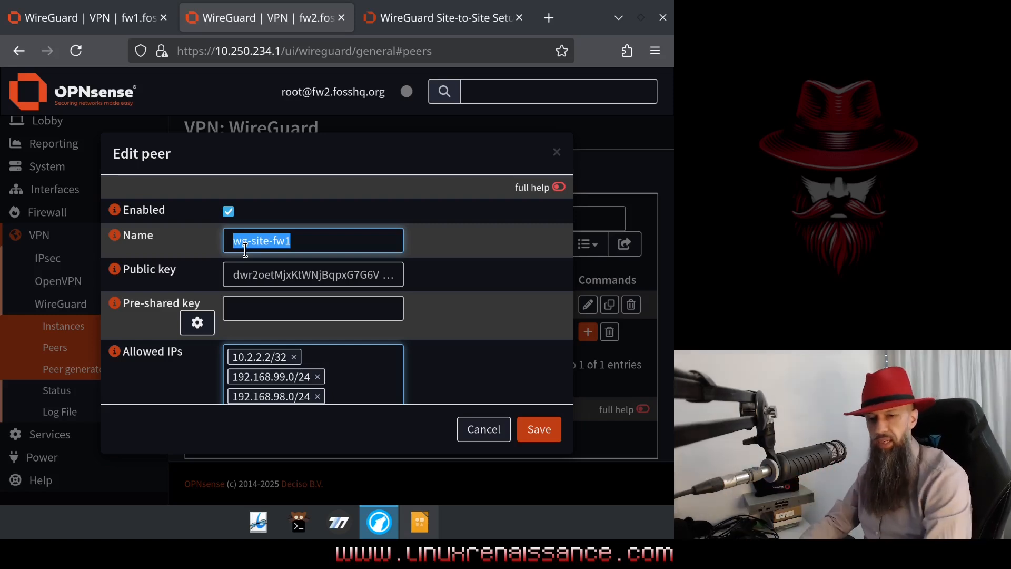
{"action": "left_click", "coordinate": [431, 253]}
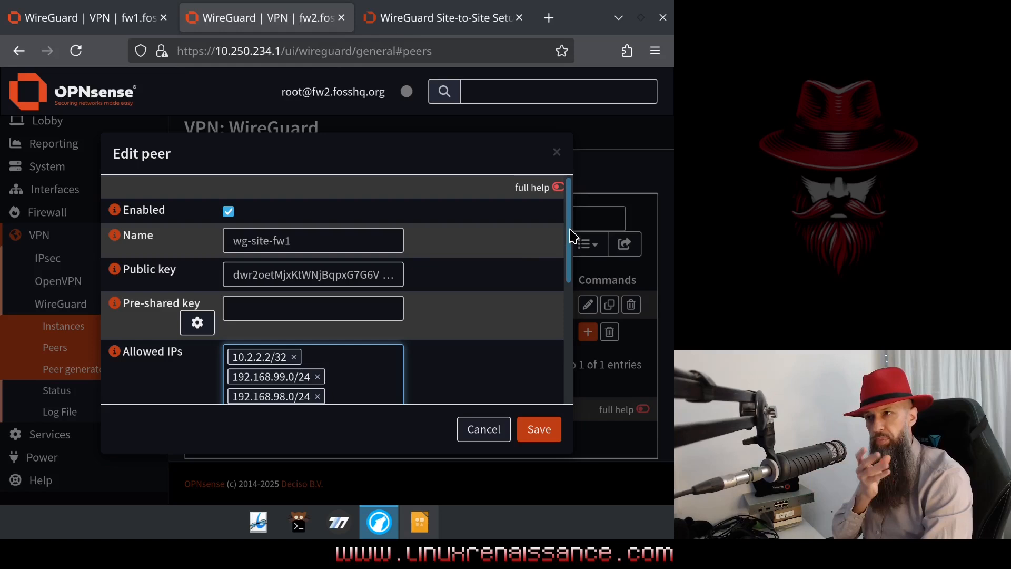
Step: Examine the public key and the allowed IPs of the wg-site-fw1 peer
{"action": "left_click_drag", "start_coordinate": [571, 242], "coordinate": [572, 287]}
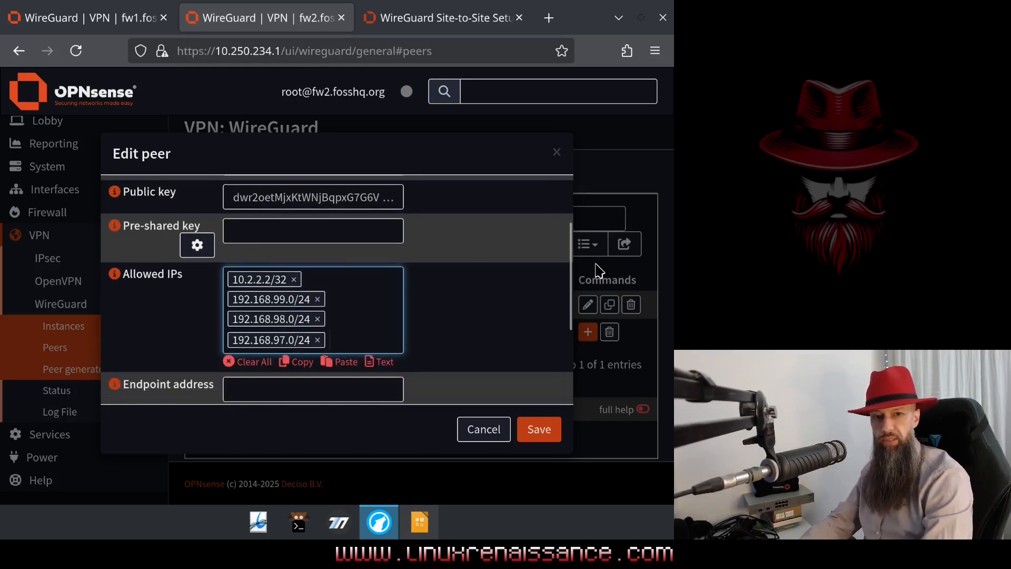
{"action": "scroll", "coordinate": [571, 258], "scroll_direction": "up", "scroll_amount": 3}
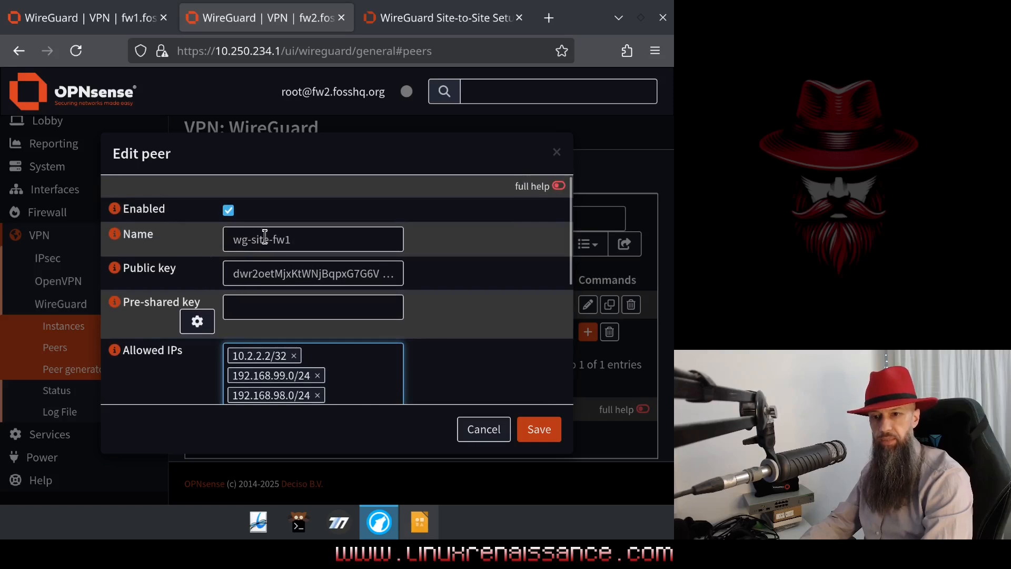
{"action": "left_click_drag", "start_coordinate": [235, 273], "coordinate": [379, 293]}
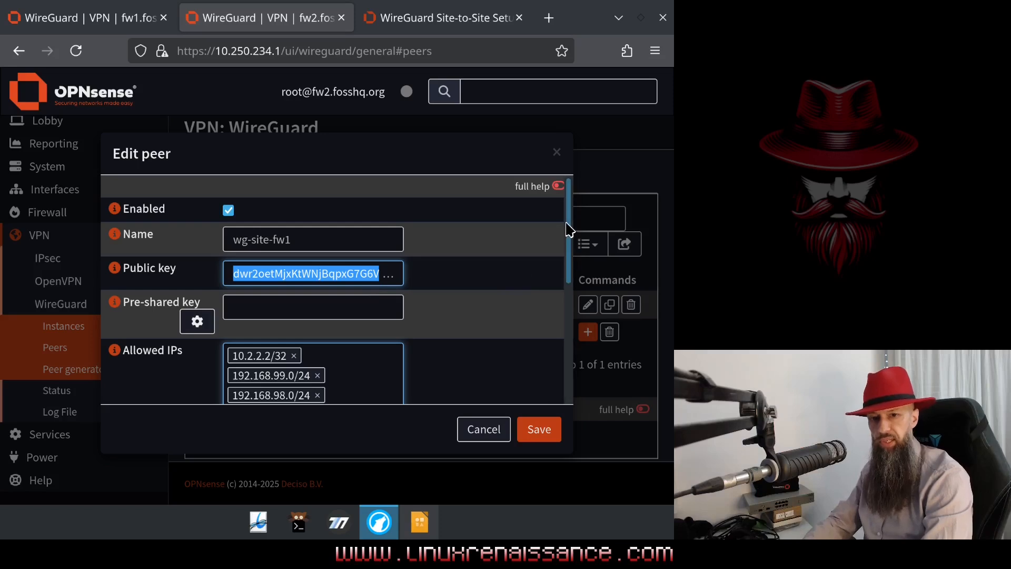
{"action": "left_click_drag", "start_coordinate": [572, 260], "coordinate": [564, 328]}
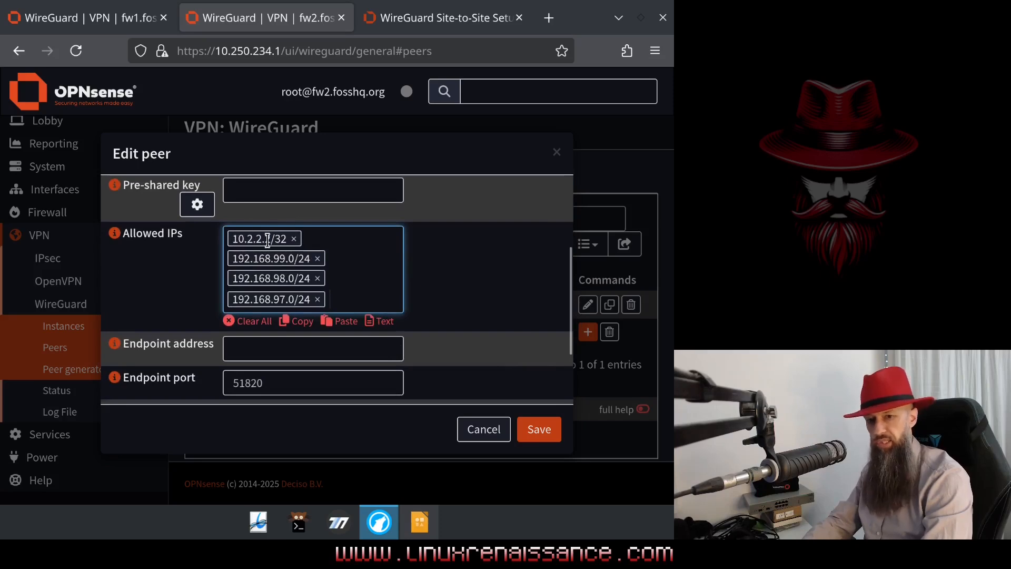
{"action": "scroll", "coordinate": [211, 285], "scroll_direction": "up", "scroll_amount": 3}
{"action": "scroll", "coordinate": [209, 283], "scroll_direction": "down", "scroll_amount": 2}
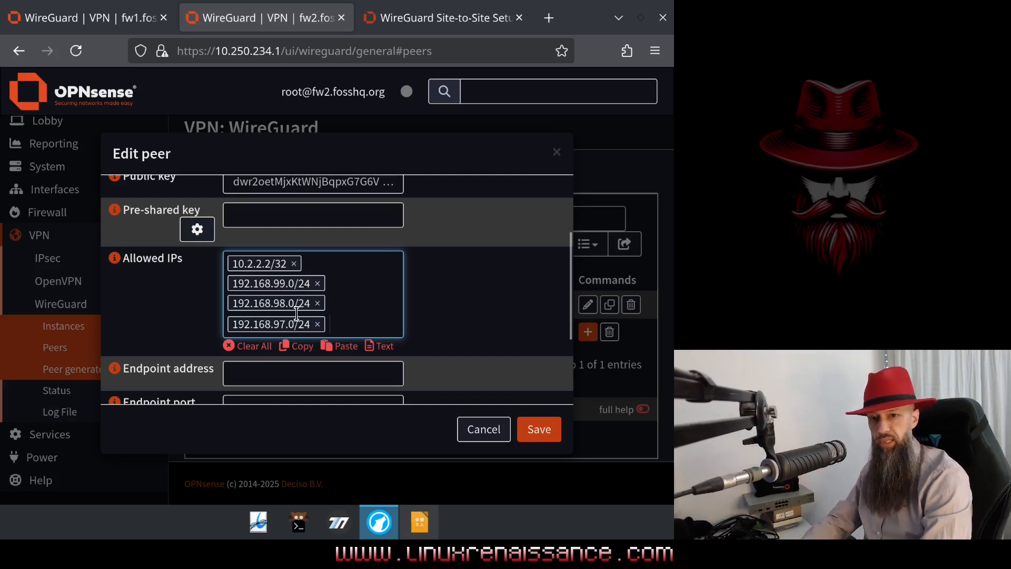
Step: Check the wg-site-fw1 peer's endpoint port and instance selection, and close the peer without saving
{"action": "scroll", "coordinate": [560, 293], "scroll_direction": "down", "scroll_amount": 3}
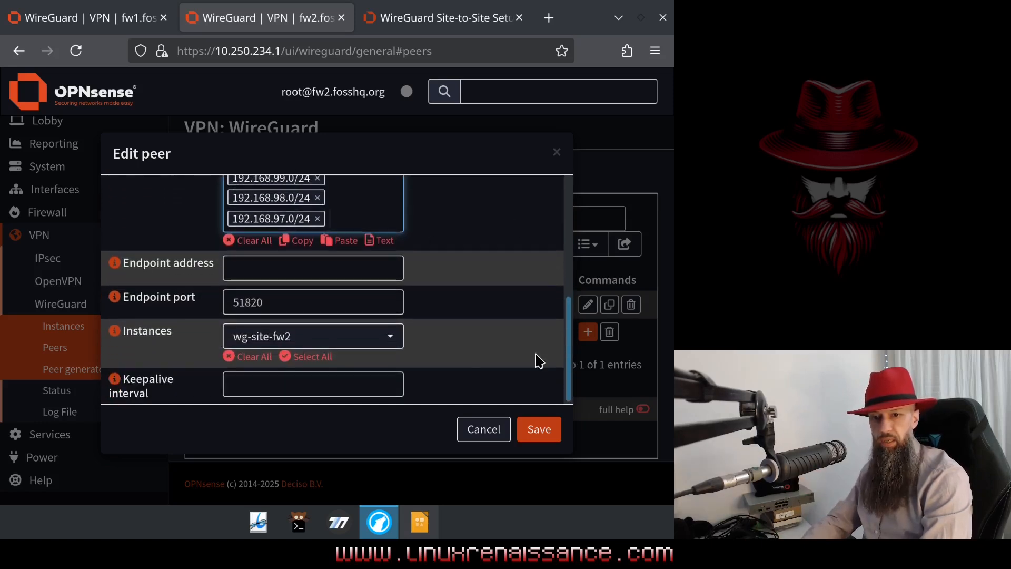
{"action": "double_click", "coordinate": [279, 305]}
{"action": "left_click", "coordinate": [432, 311]}
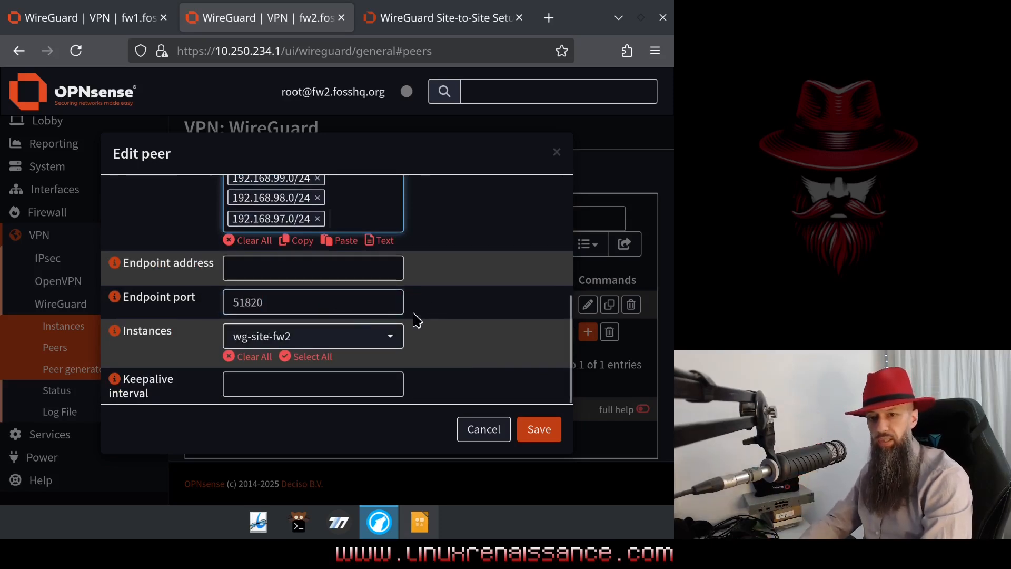
{"action": "left_click", "coordinate": [332, 345]}
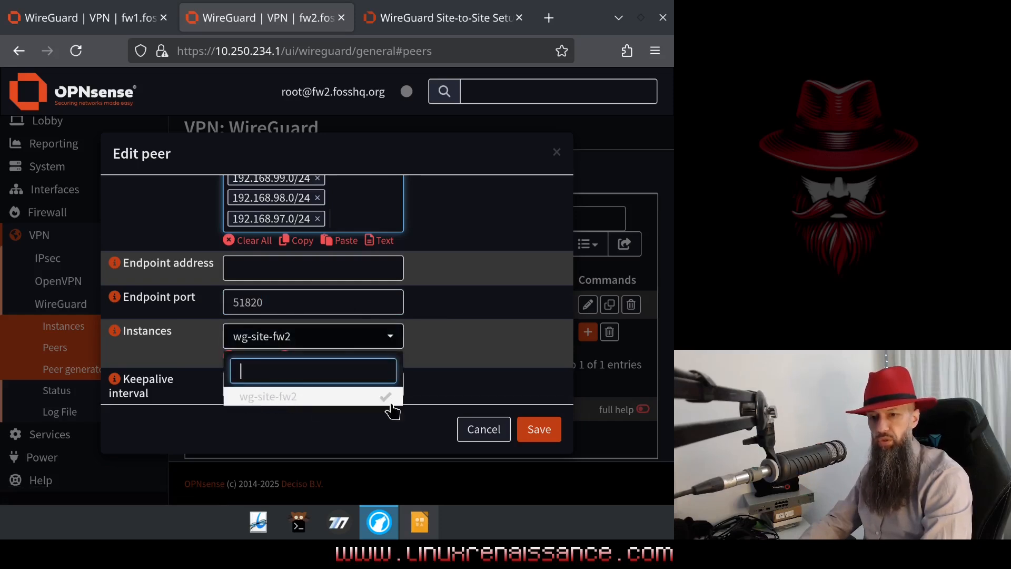
{"action": "left_click", "coordinate": [424, 350]}
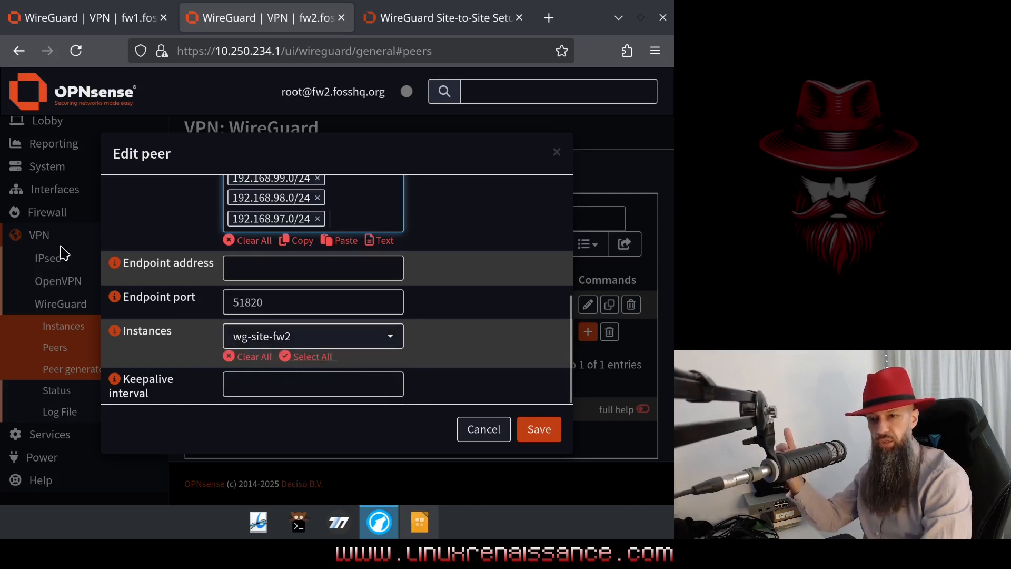
{"action": "left_click", "coordinate": [489, 434]}
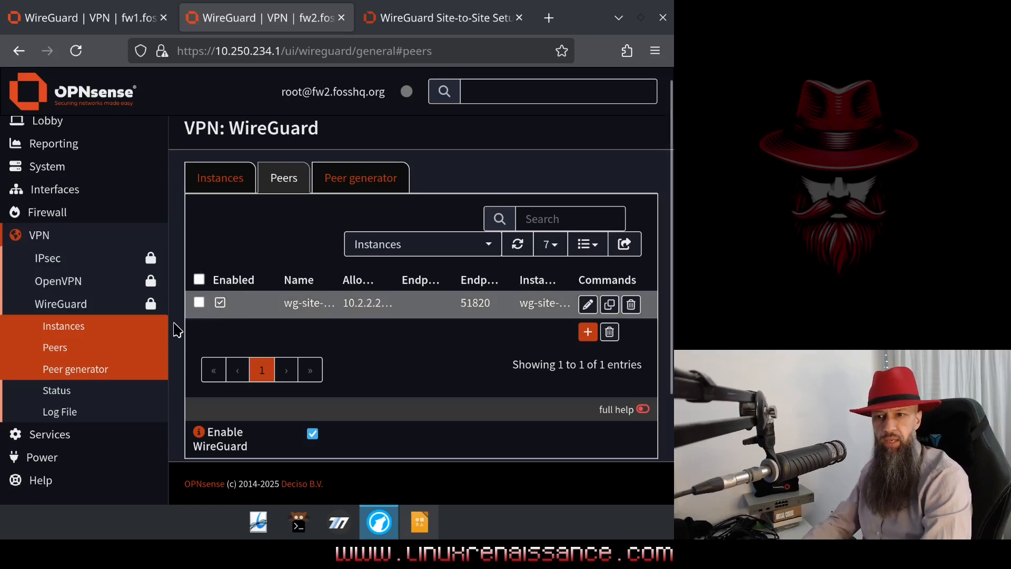
Step: Reopen the WireGuard instance on fw2, check that wg-site-fw1 is selected as its peer, and save the instance
{"action": "left_click", "coordinate": [67, 329]}
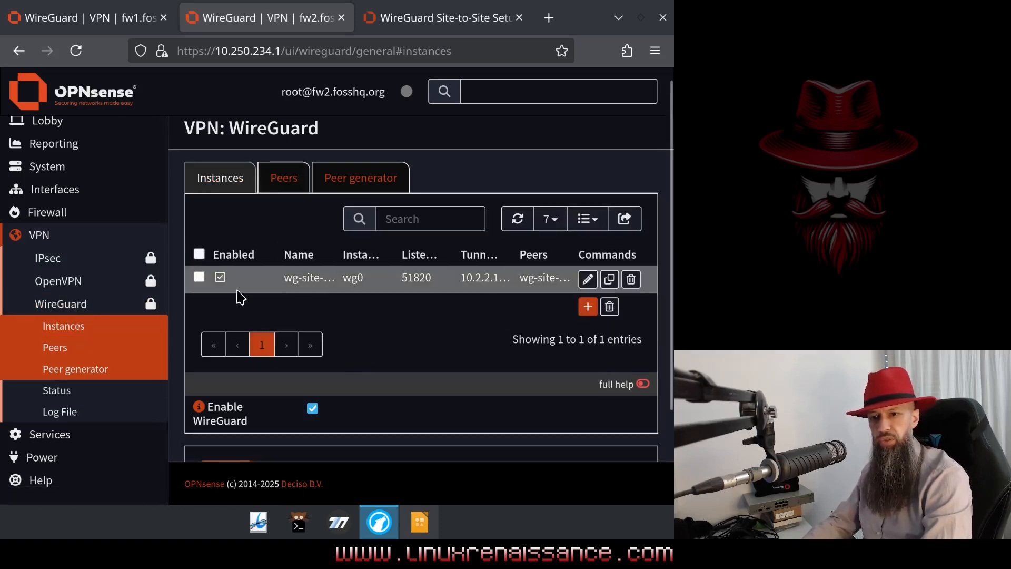
{"action": "left_click", "coordinate": [587, 279]}
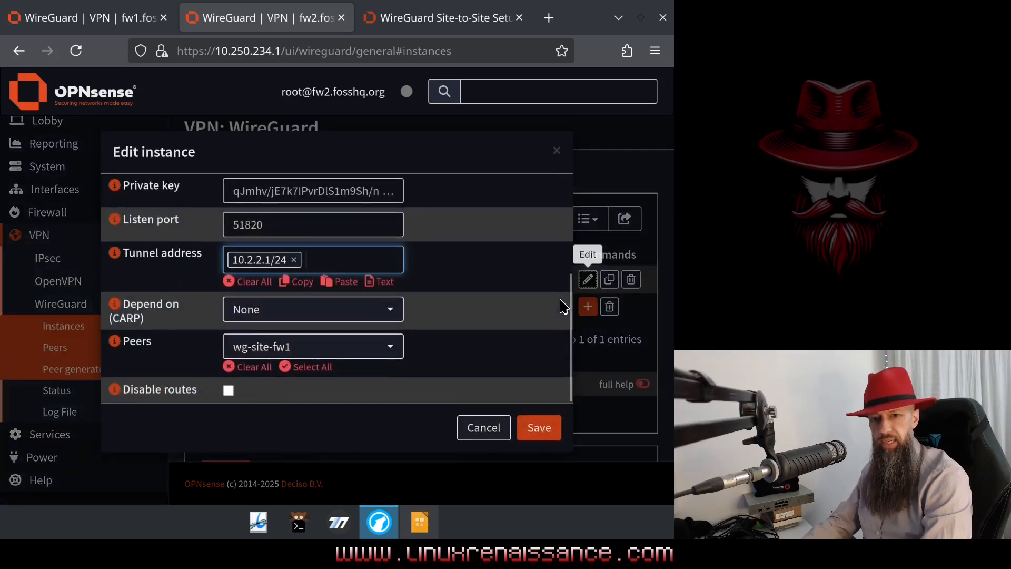
{"action": "double_click", "coordinate": [136, 342]}
{"action": "left_click", "coordinate": [327, 354]}
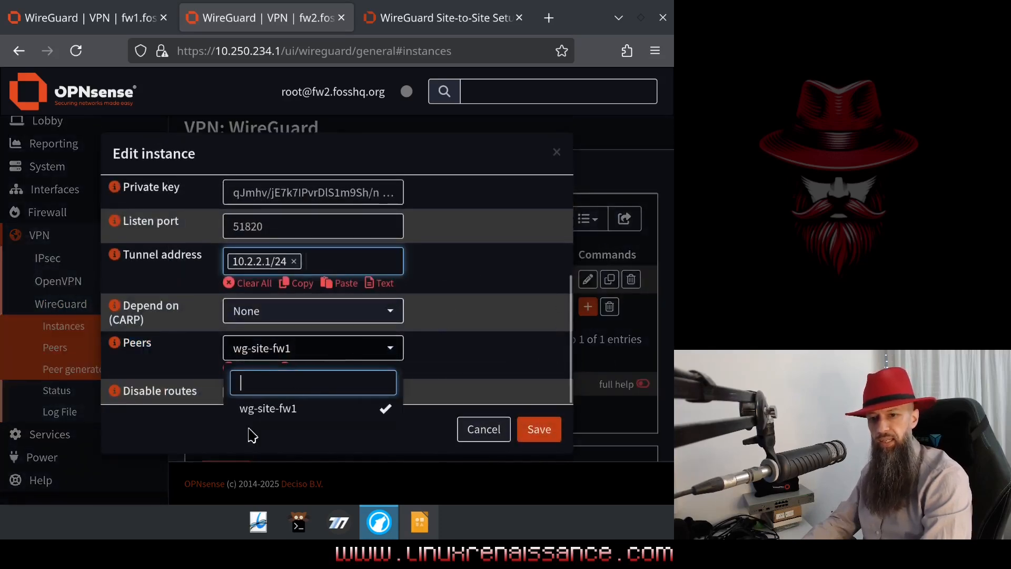
{"action": "left_click", "coordinate": [485, 363]}
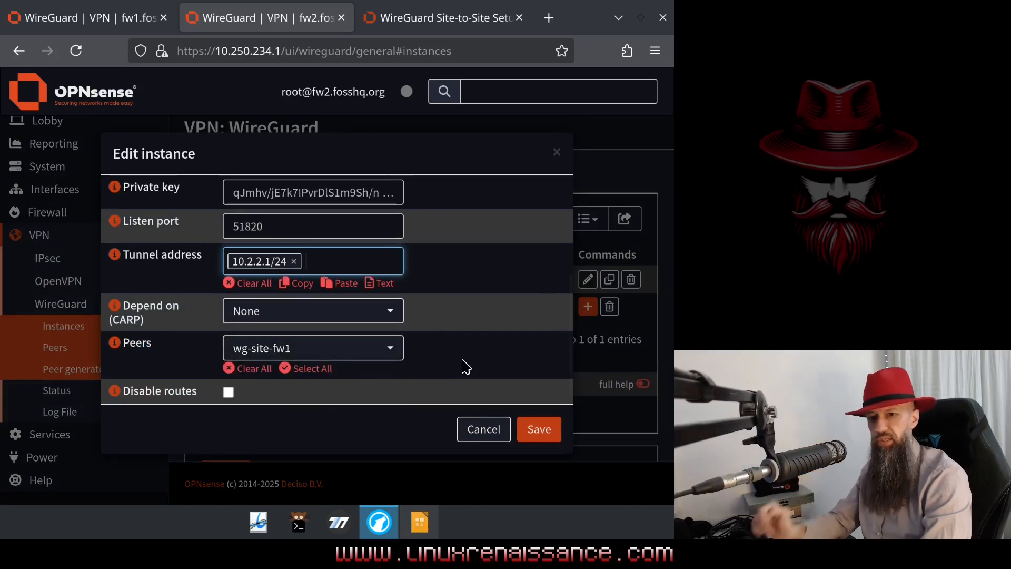
{"action": "left_click", "coordinate": [538, 439]}
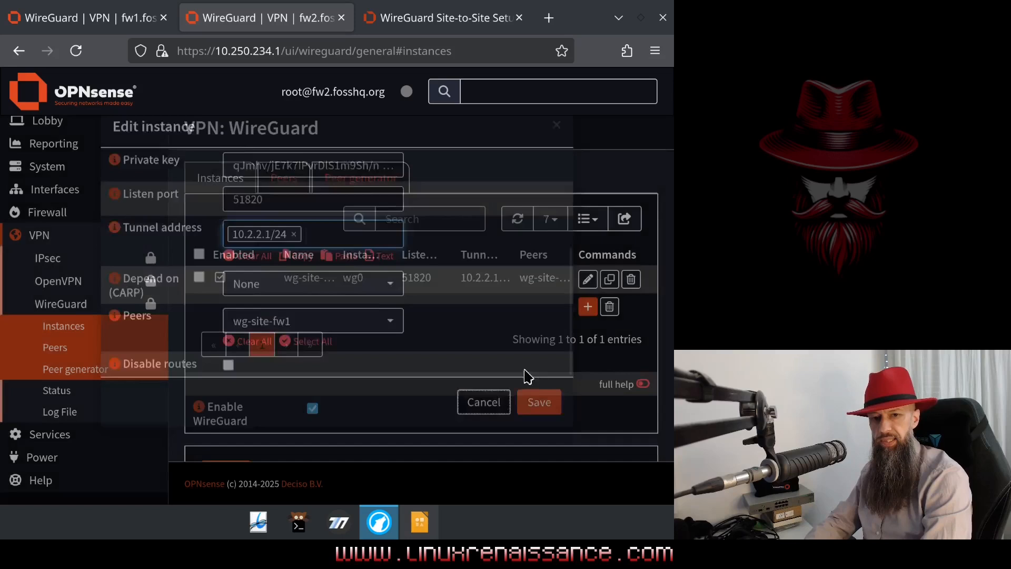
Step: Switch to the fw1 firewall, open its wg-site-fw2 peer and highlight the peer's public key
{"action": "left_click", "coordinate": [105, 24]}
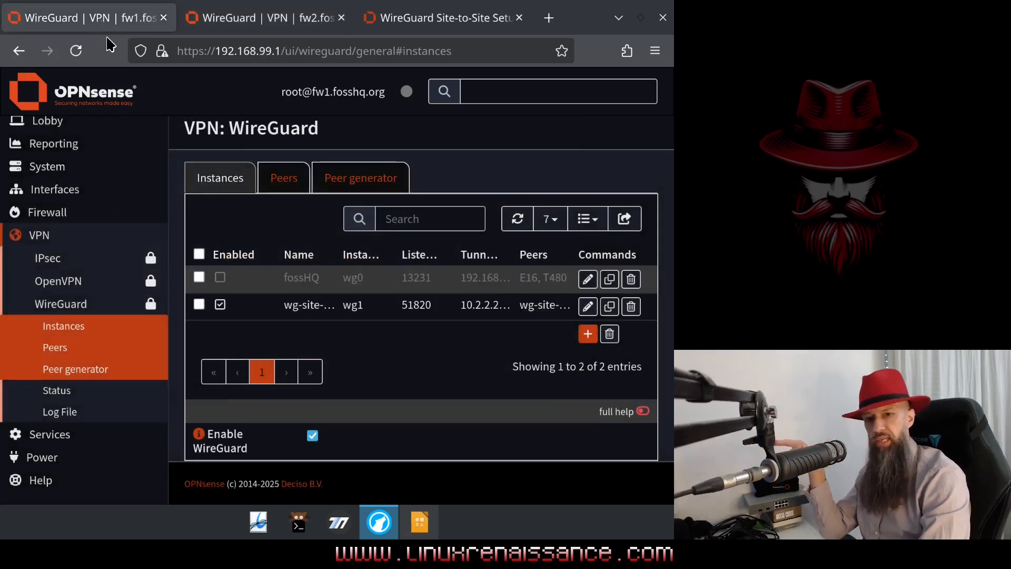
{"action": "left_click", "coordinate": [57, 349]}
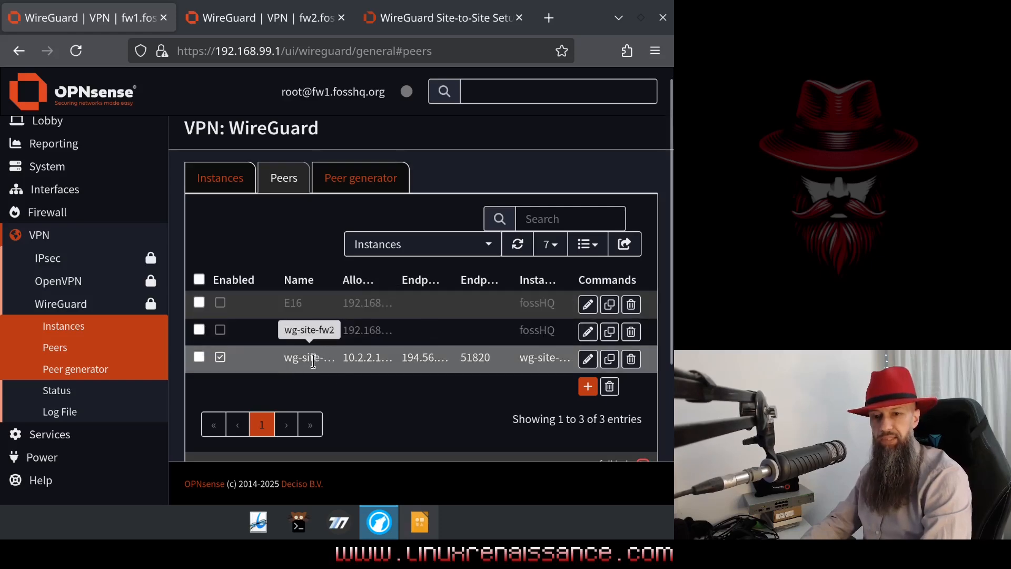
{"action": "left_click", "coordinate": [589, 361]}
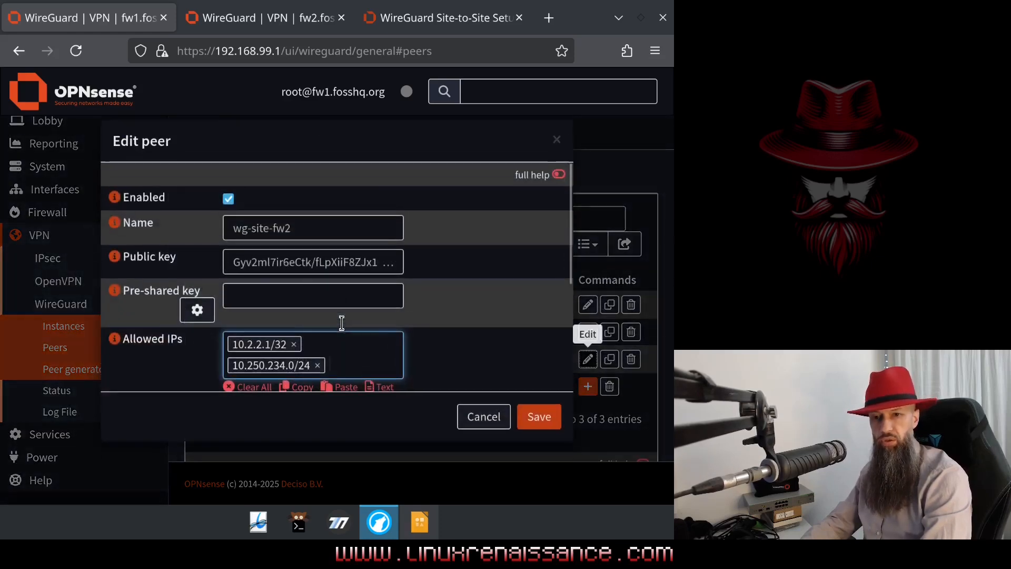
{"action": "left_click_drag", "start_coordinate": [247, 271], "coordinate": [428, 309]}
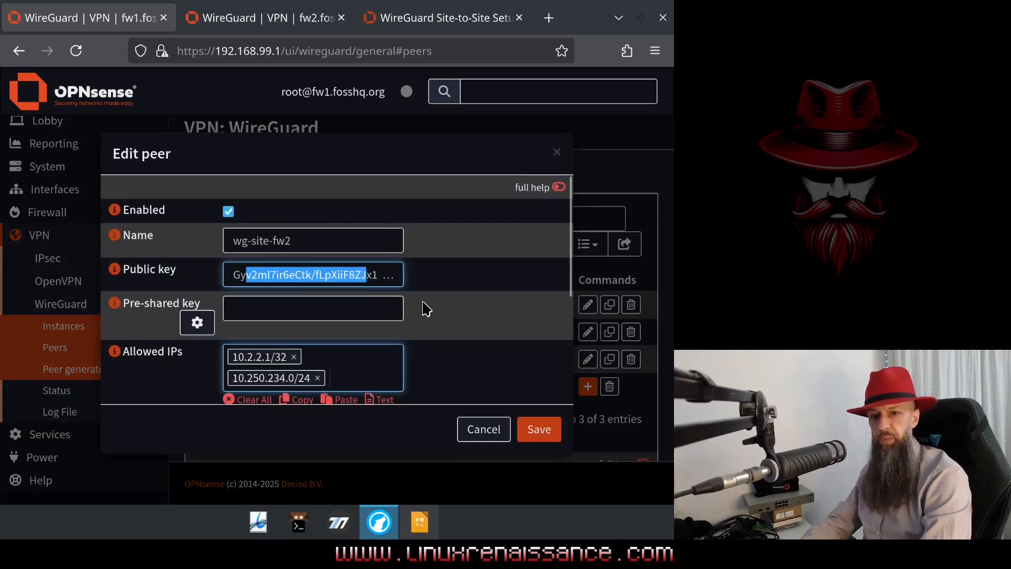
{"action": "left_click", "coordinate": [440, 286]}
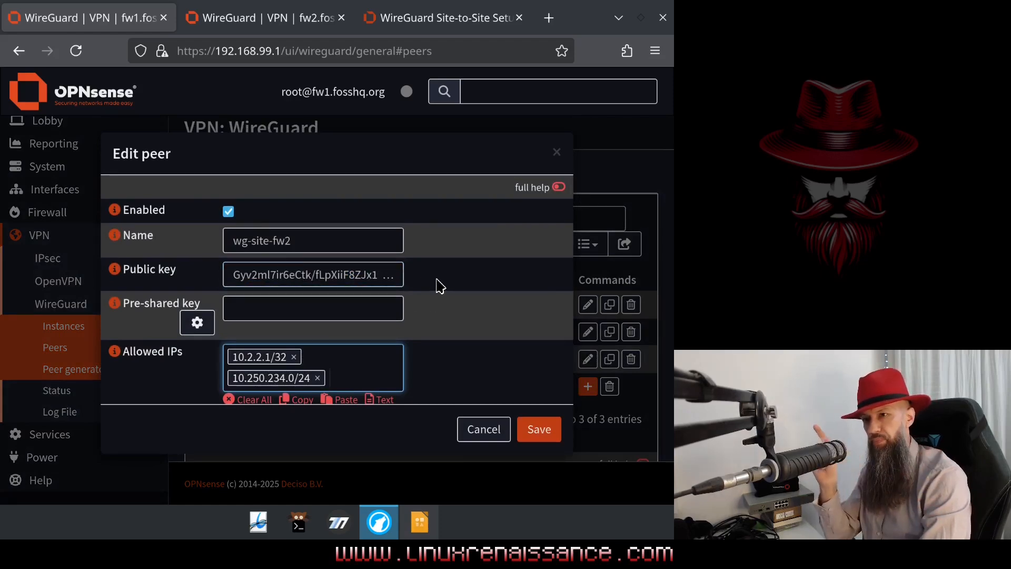
Step: Examine the allowed IPs and the endpoint address of the wg-site-fw2 peer
{"action": "scroll", "coordinate": [453, 301], "scroll_direction": "down", "scroll_amount": 3}
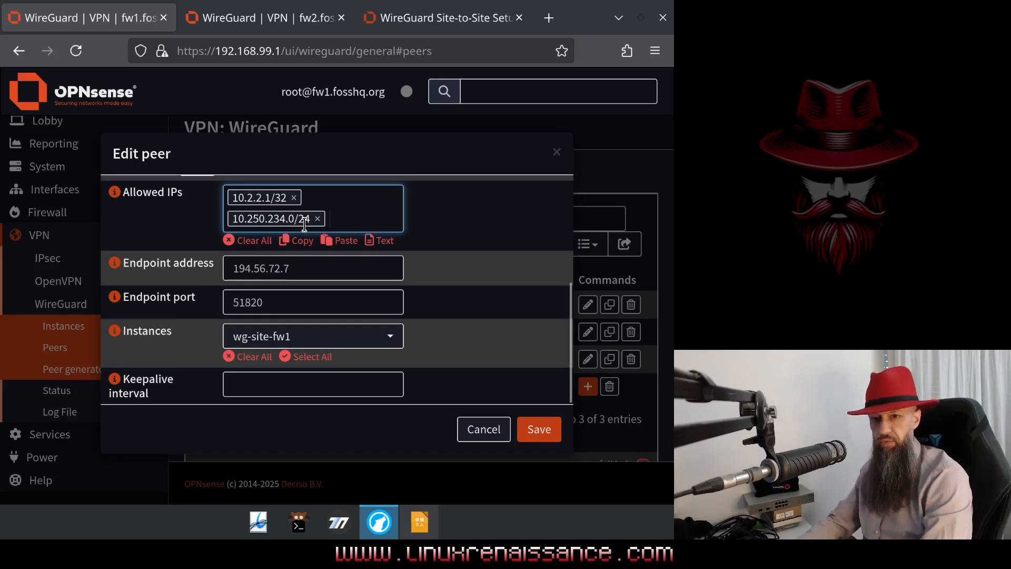
{"action": "left_click", "coordinate": [299, 268]}
{"action": "double_click", "coordinate": [298, 268]}
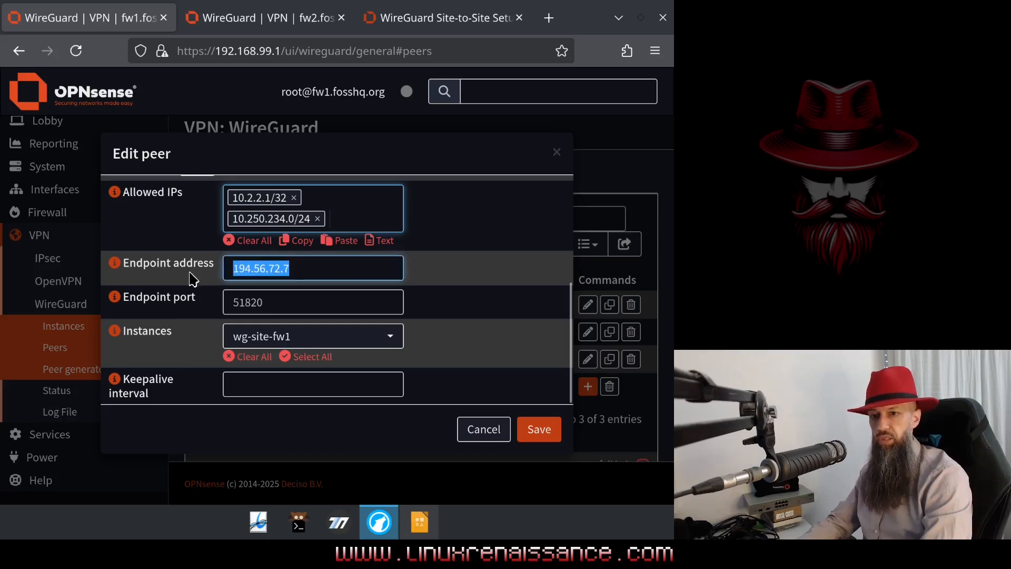
{"action": "left_click_drag", "start_coordinate": [136, 263], "coordinate": [200, 287]}
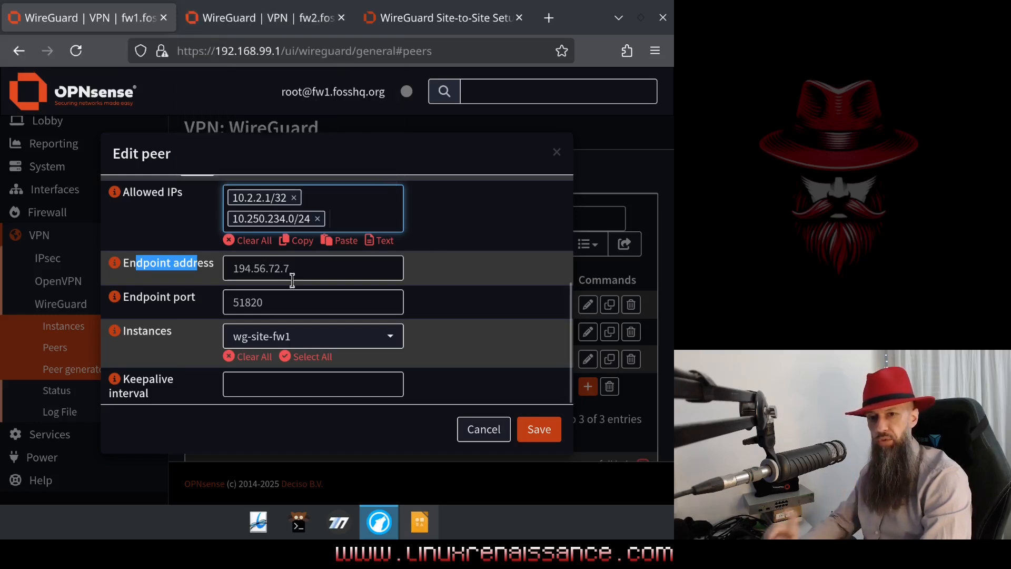
Step: Highlight the wg-site-fw2 peer's endpoint address and public key on fw1 to examine both values
{"action": "left_click_drag", "start_coordinate": [299, 266], "coordinate": [221, 264]}
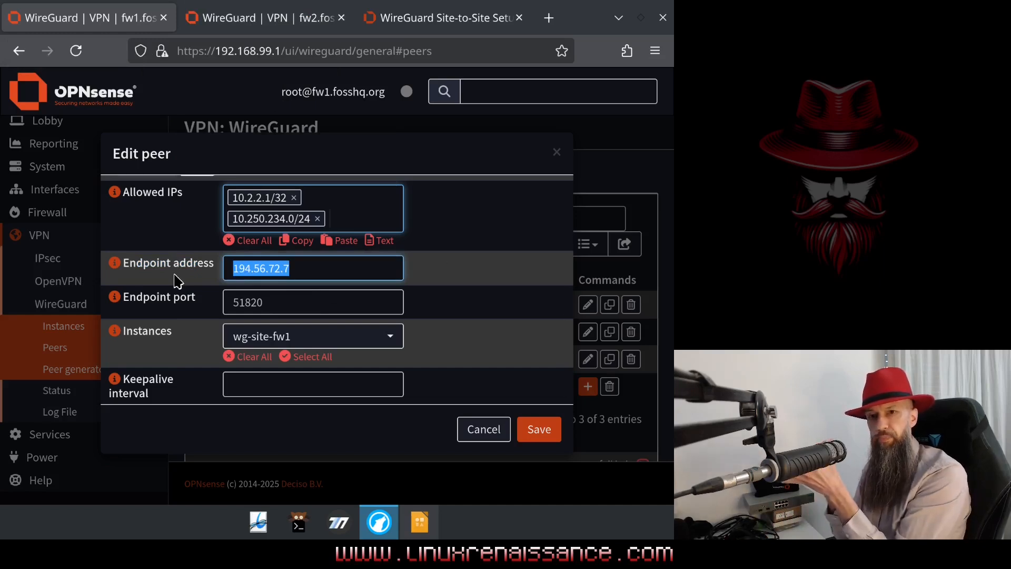
{"action": "scroll", "coordinate": [308, 273], "scroll_direction": "up", "scroll_amount": 2}
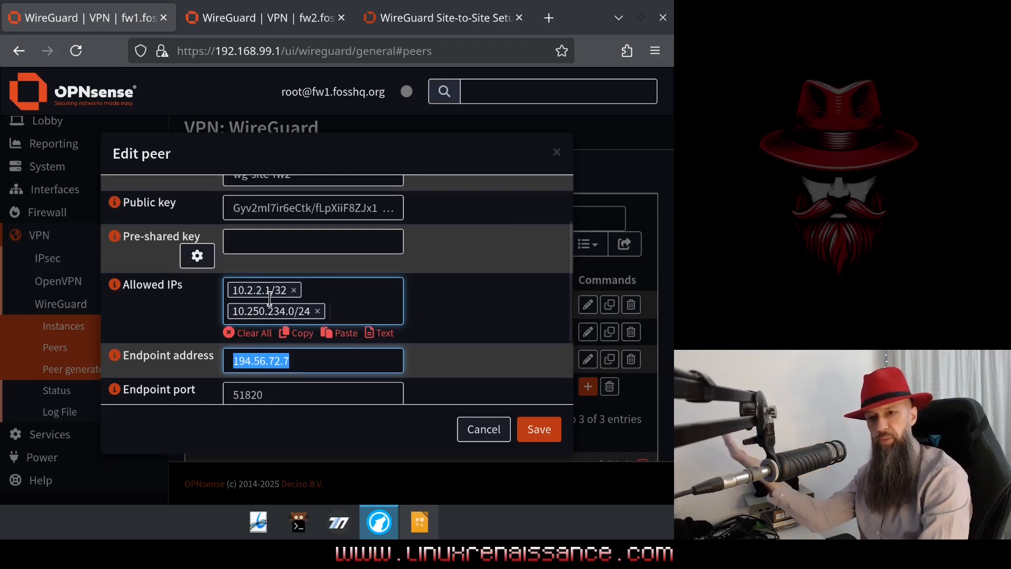
{"action": "left_click_drag", "start_coordinate": [241, 208], "coordinate": [354, 209]}
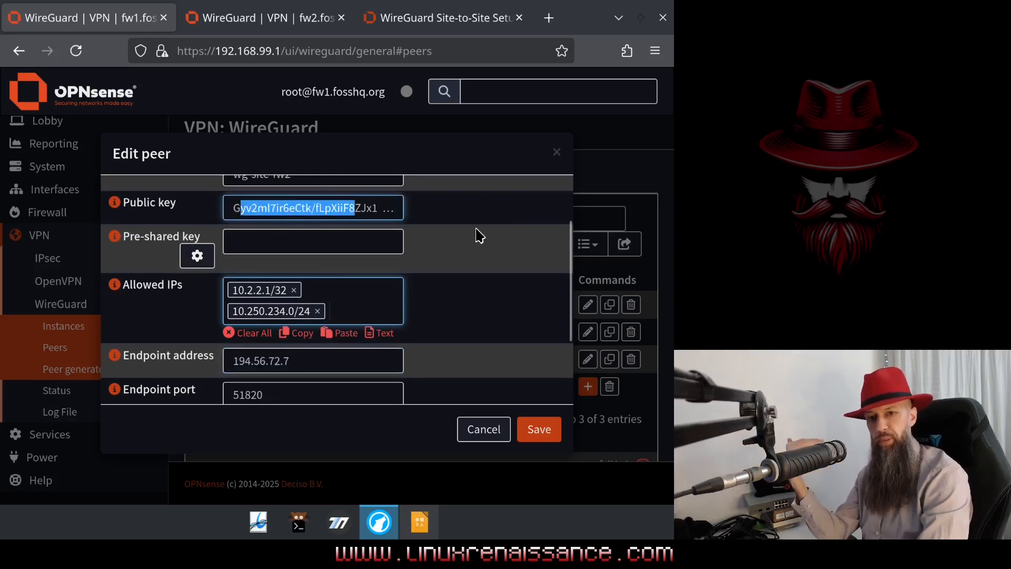
{"action": "left_click", "coordinate": [479, 236]}
{"action": "scroll", "coordinate": [419, 263], "scroll_direction": "down", "scroll_amount": 2}
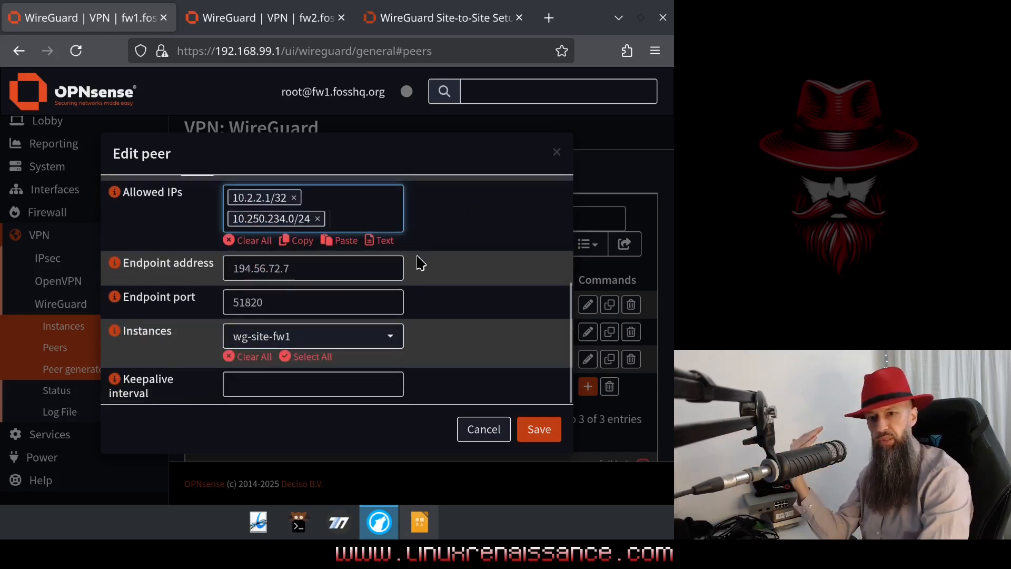
{"action": "triple_click", "coordinate": [282, 269]}
{"action": "left_click", "coordinate": [325, 270]}
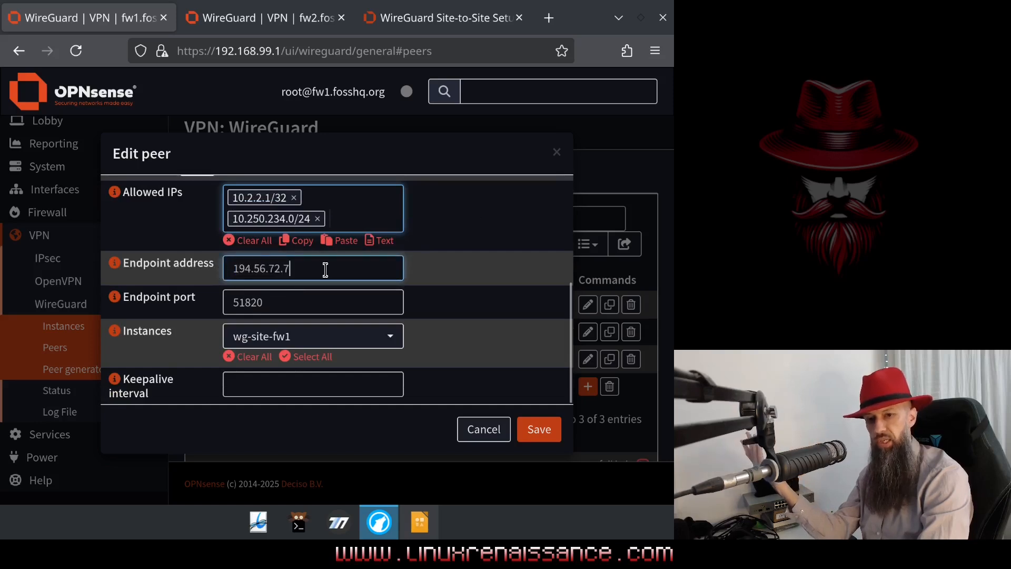
{"action": "left_click_drag", "start_coordinate": [326, 270], "coordinate": [259, 305]}
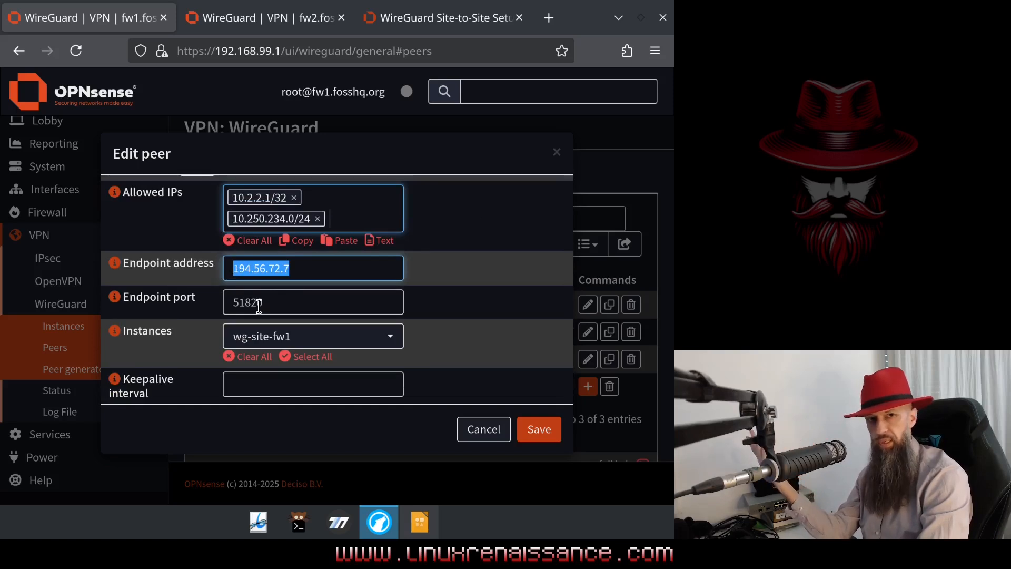
{"action": "left_click", "coordinate": [308, 268]}
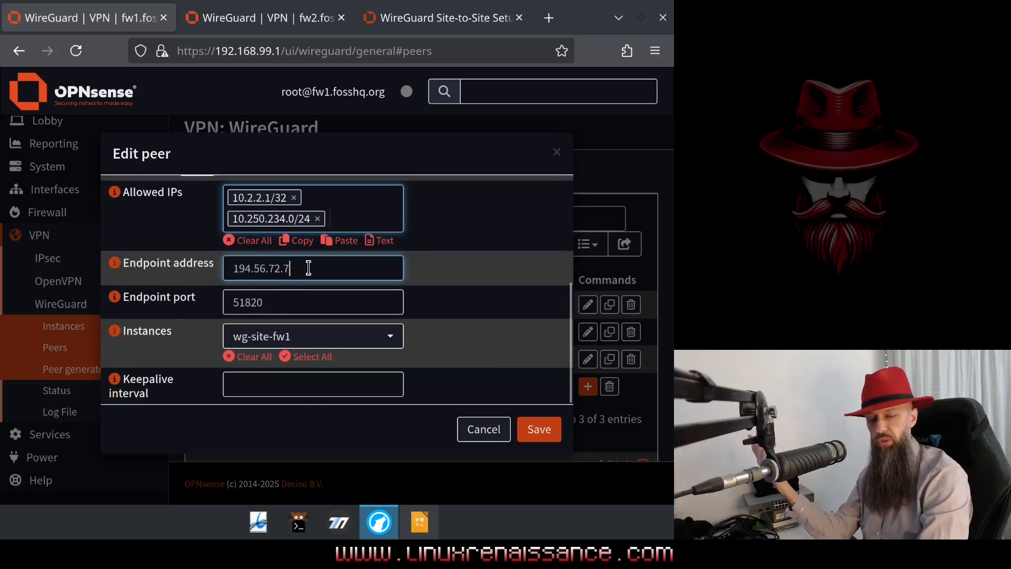
{"action": "left_click_drag", "start_coordinate": [309, 269], "coordinate": [232, 272]}
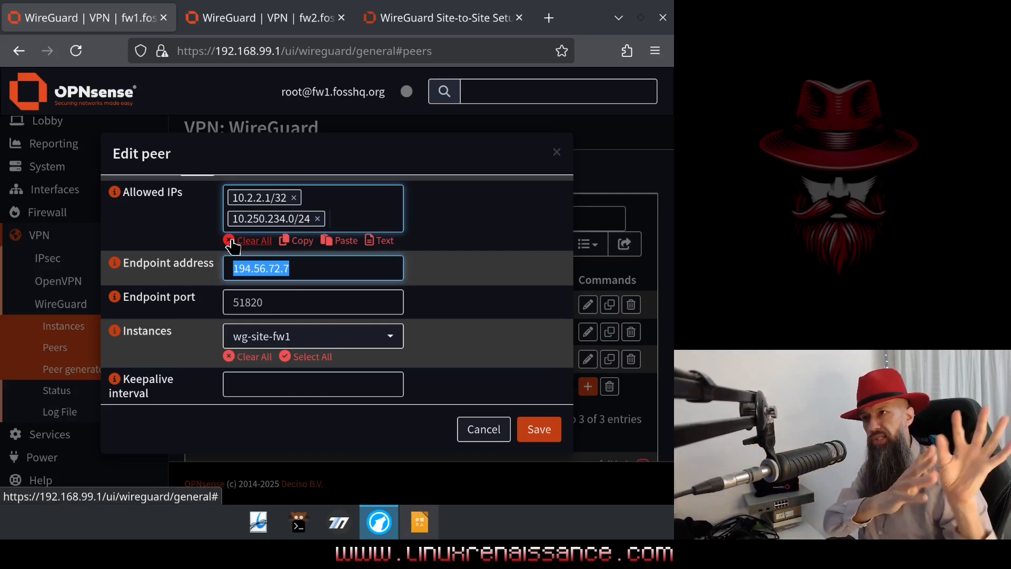
{"action": "left_click_drag", "start_coordinate": [339, 279], "coordinate": [229, 272]}
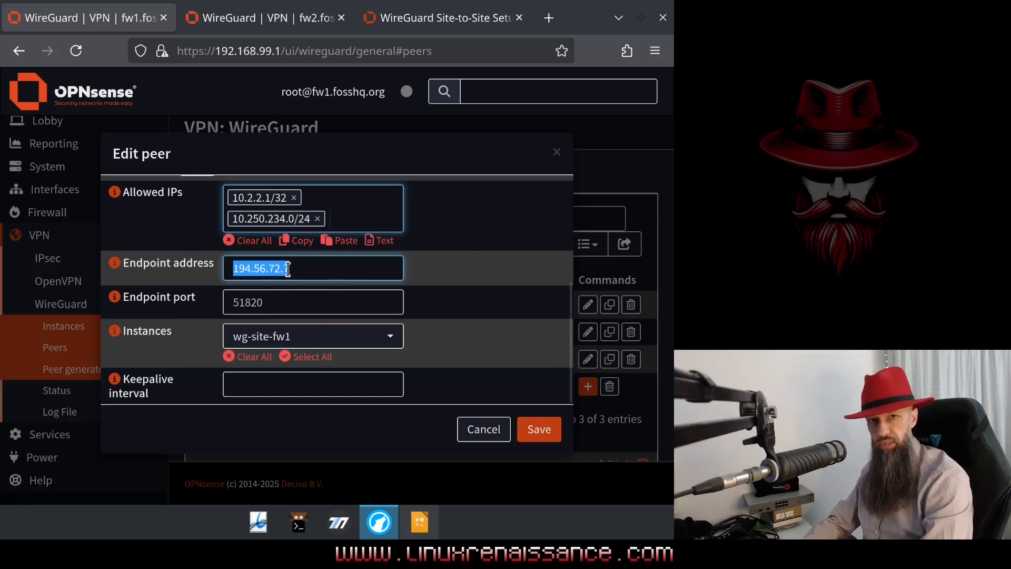
Step: Check the wg-site-fw2 peer's endpoint port and instance selection, and close the peer without saving
{"action": "double_click", "coordinate": [266, 302]}
{"action": "left_click", "coordinate": [300, 337]}
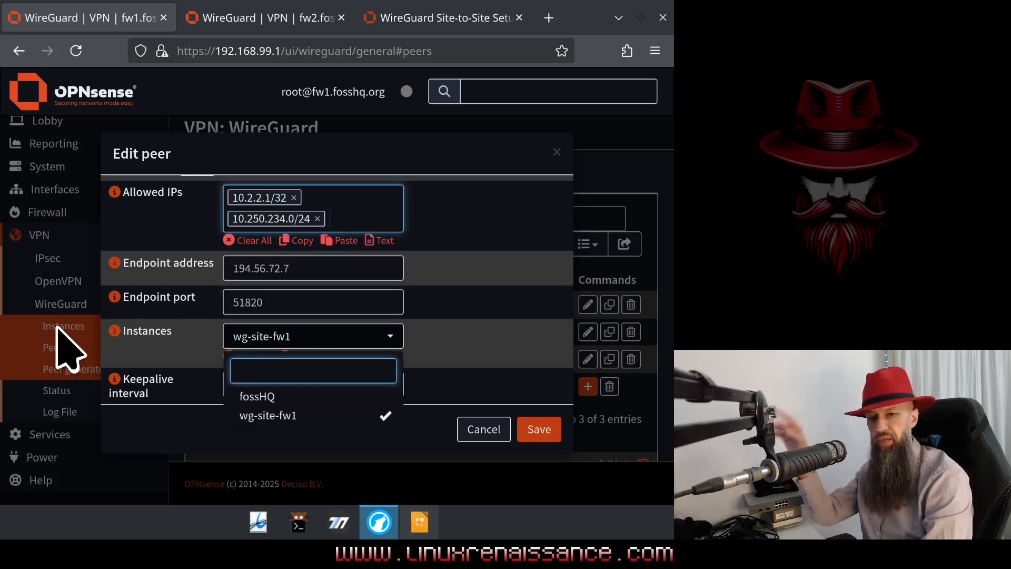
{"action": "left_click", "coordinate": [443, 332]}
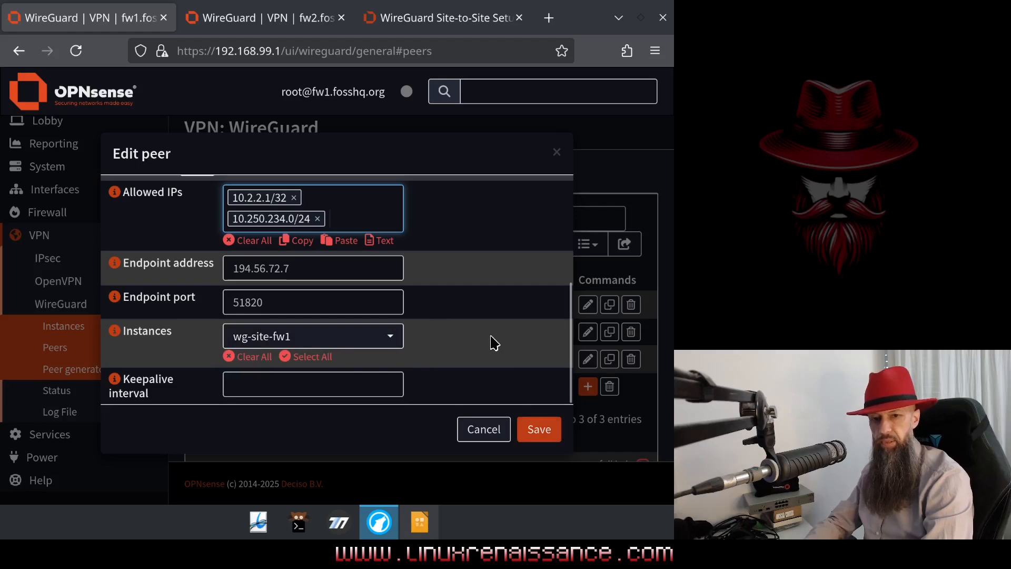
{"action": "left_click", "coordinate": [482, 429]}
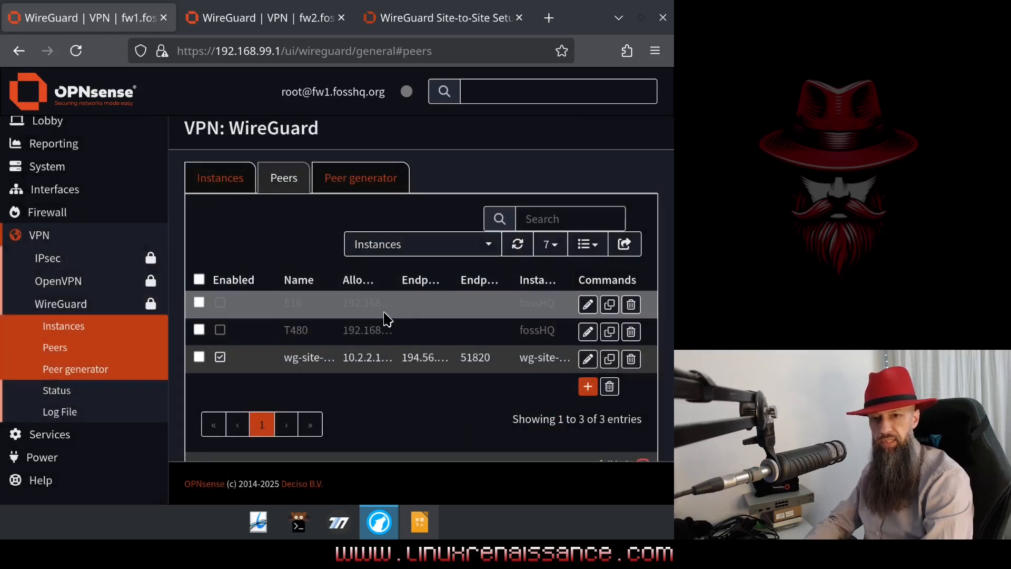
Step: Open the wg-site-fw1 instance on fw1, check that wg-site-fw2 is selected as its peer, and save the instance
{"action": "left_click", "coordinate": [79, 332]}
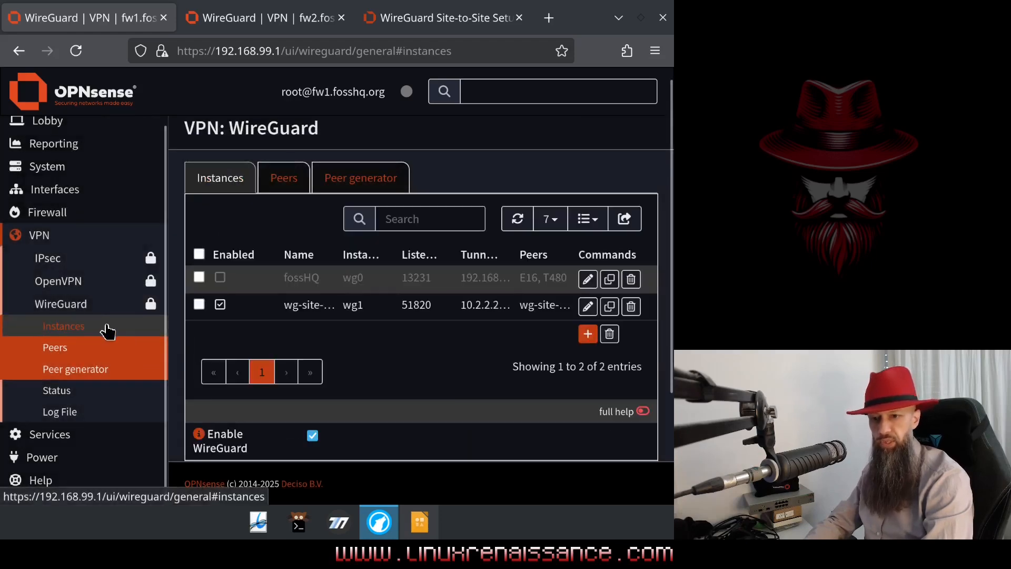
{"action": "left_click", "coordinate": [589, 308]}
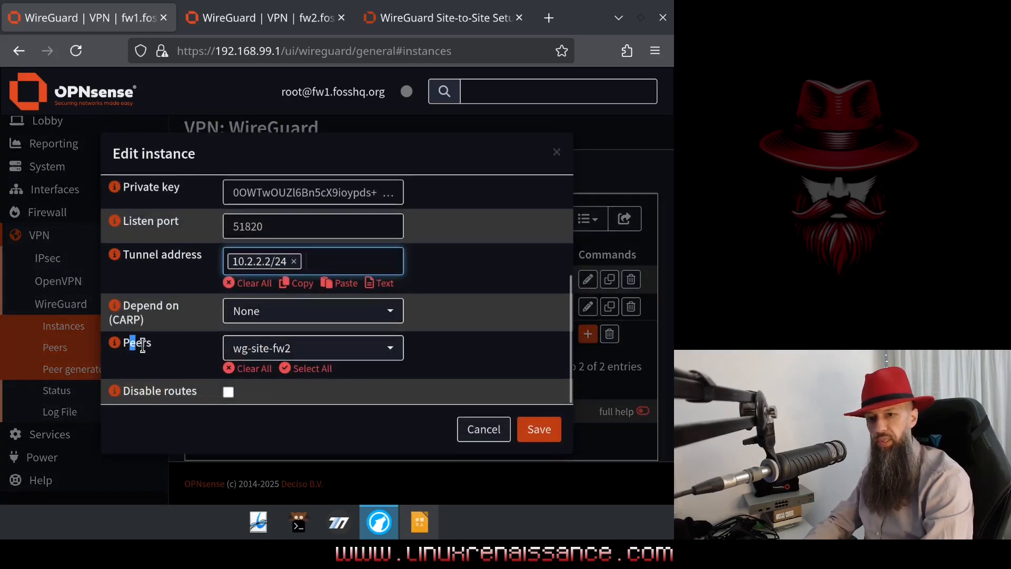
{"action": "left_click", "coordinate": [319, 349]}
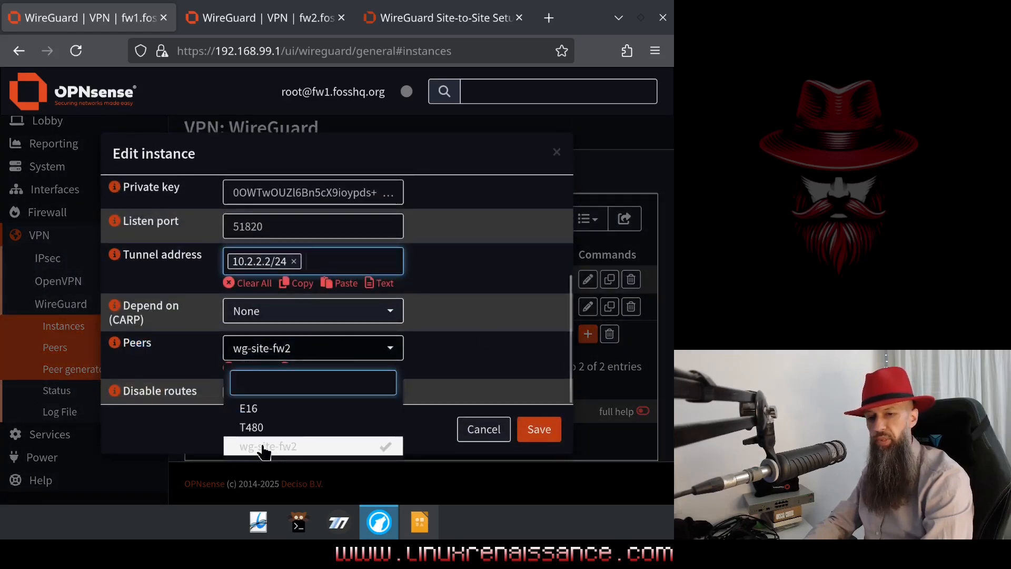
{"action": "left_click", "coordinate": [446, 365]}
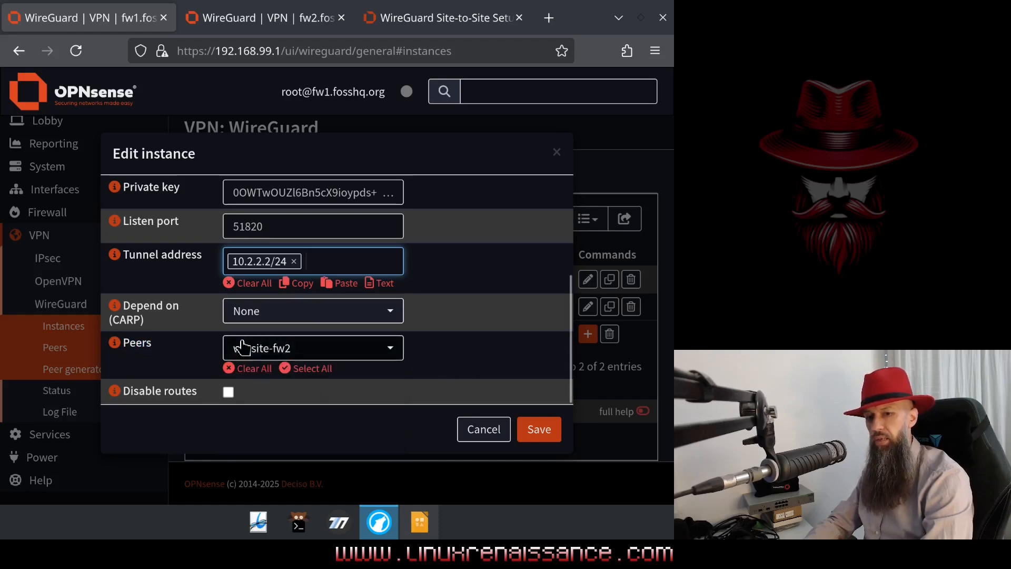
{"action": "left_click", "coordinate": [539, 431]}
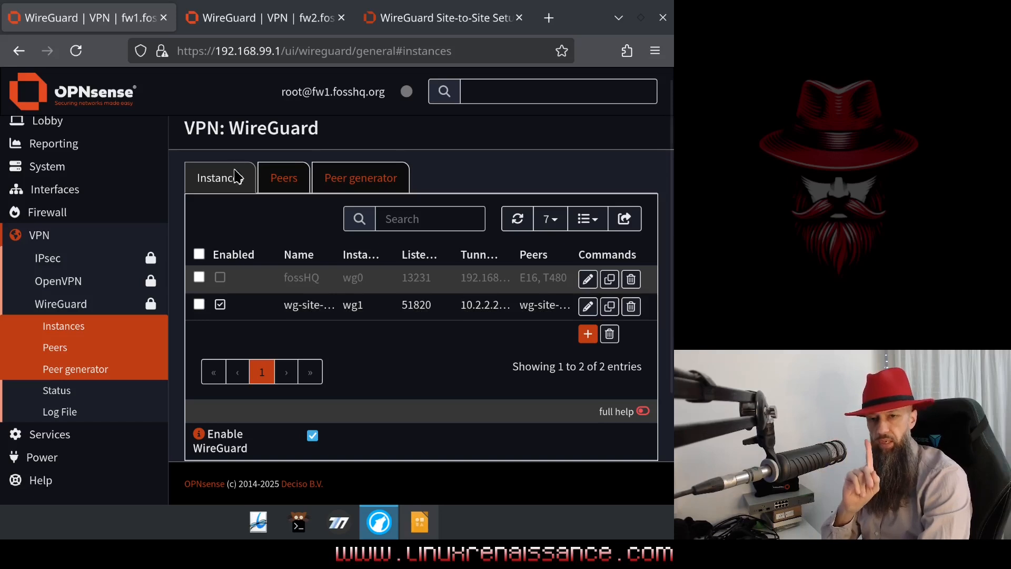
Step: Switch to the fw2 firewall, inspect the endpoint address field of its WireGuard peer, and close the peer without saving
{"action": "mouse_move", "coordinate": [257, 40]}
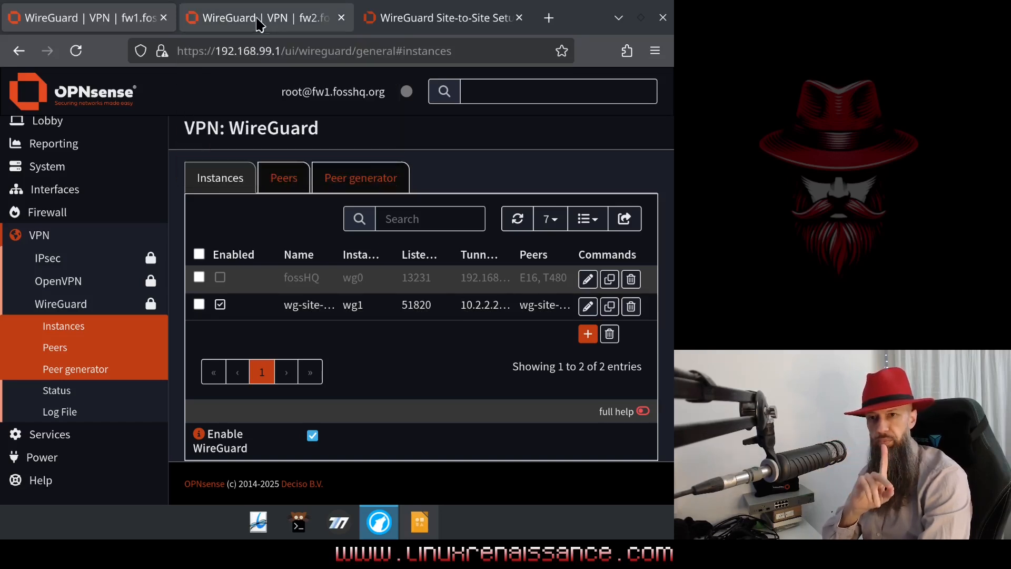
{"action": "left_click", "coordinate": [259, 25]}
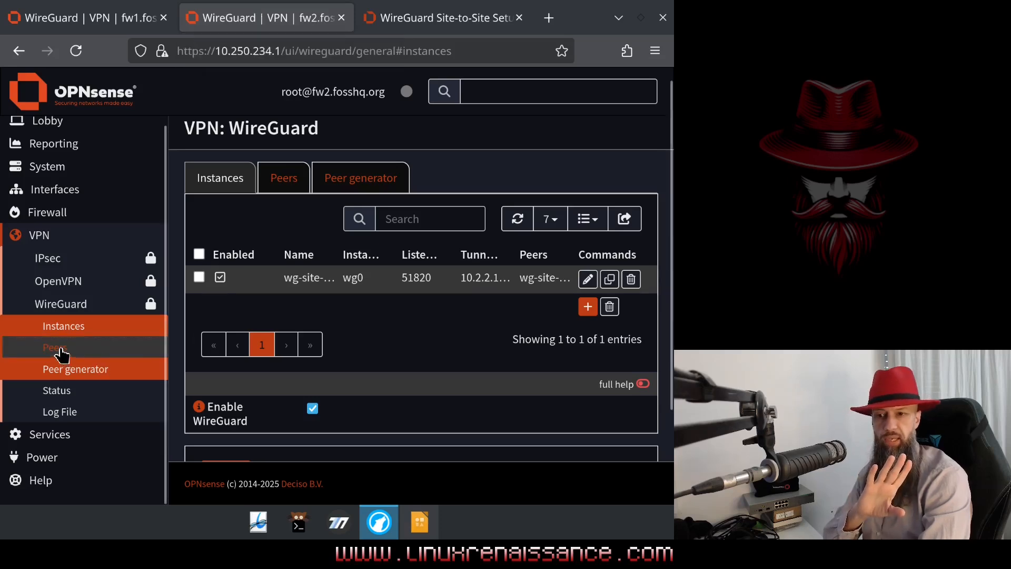
{"action": "left_click", "coordinate": [41, 350]}
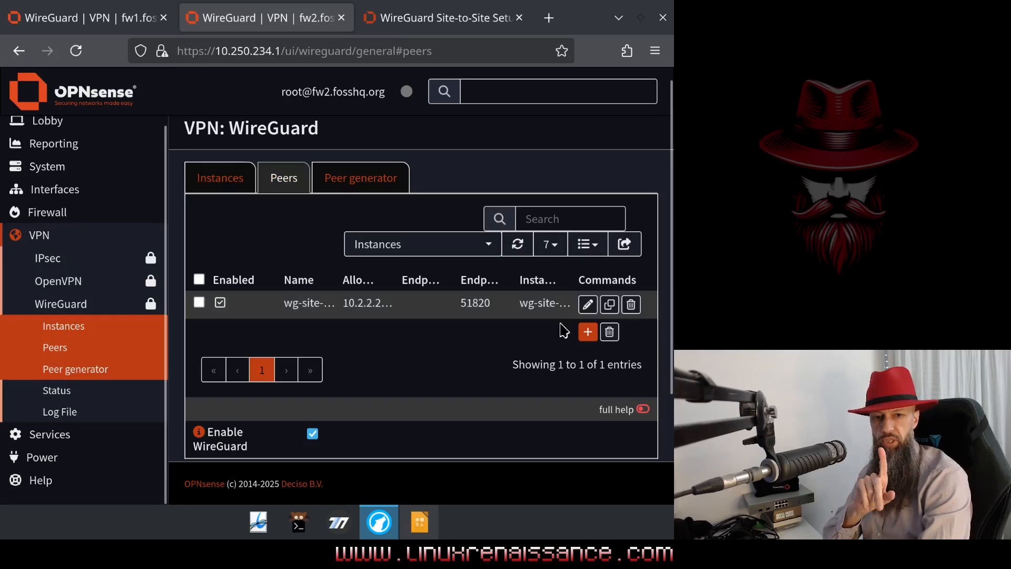
{"action": "left_click", "coordinate": [588, 305]}
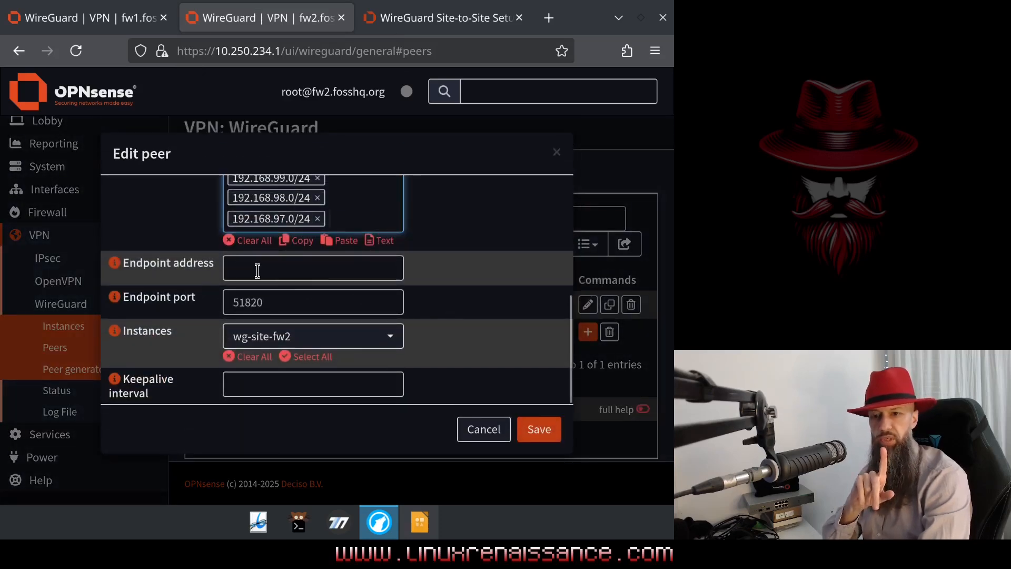
{"action": "left_click", "coordinate": [281, 264]}
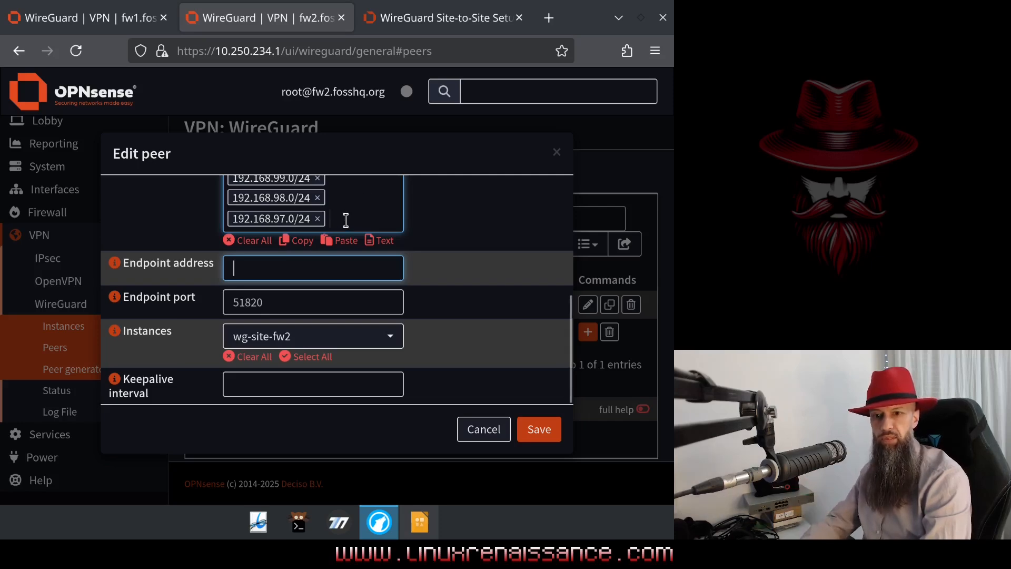
{"action": "left_click", "coordinate": [483, 435]}
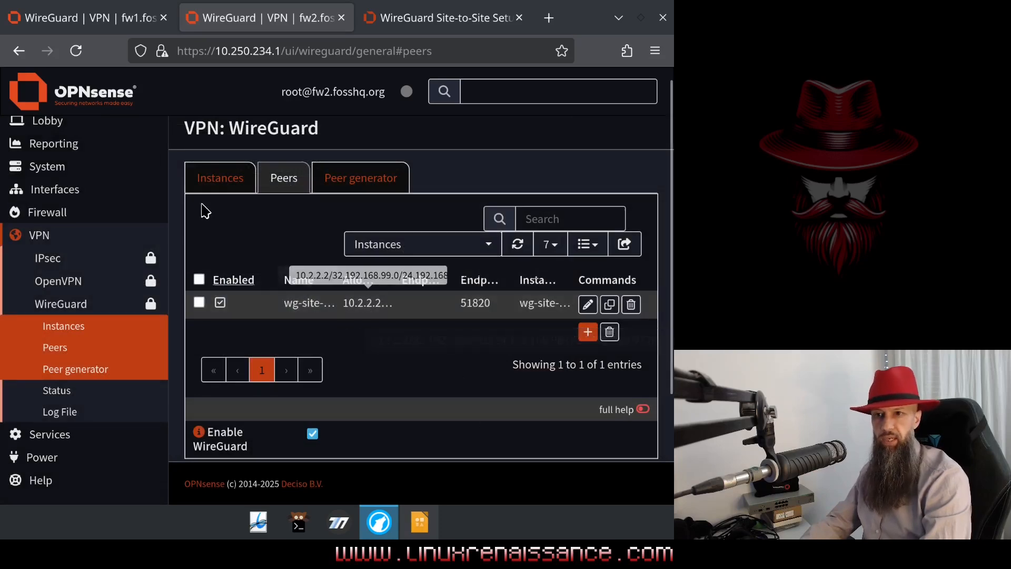
Step: Return to the fw1 firewall and open its firewall rules for the LAN interface
{"action": "left_click", "coordinate": [116, 20]}
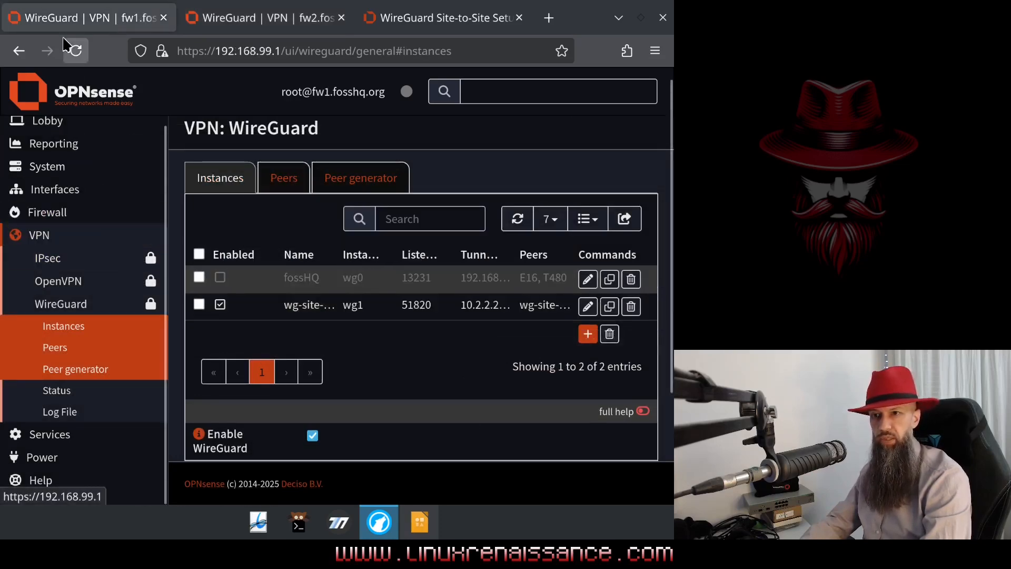
{"action": "left_click", "coordinate": [55, 214]}
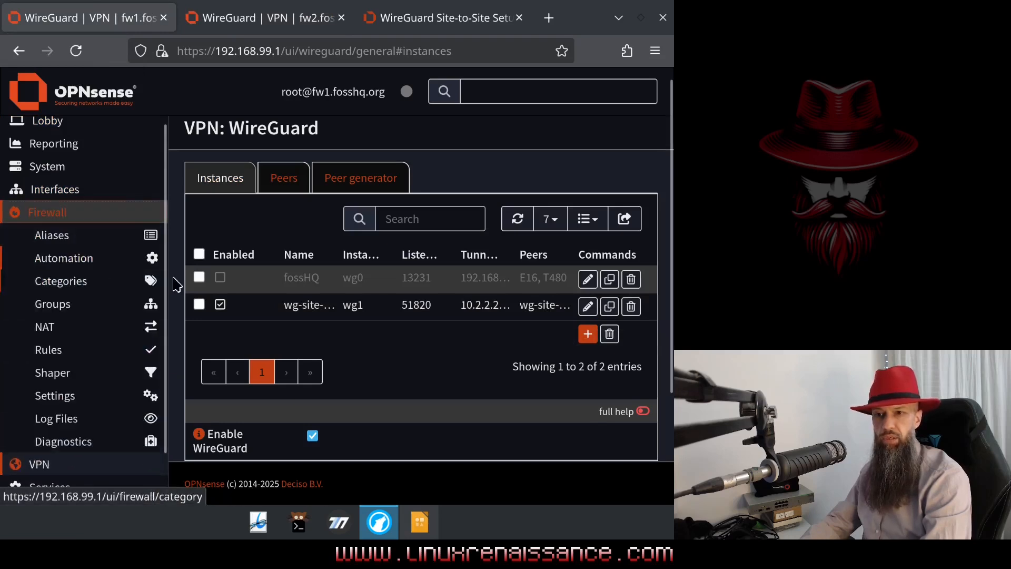
{"action": "scroll", "coordinate": [123, 327], "scroll_direction": "down", "scroll_amount": 2}
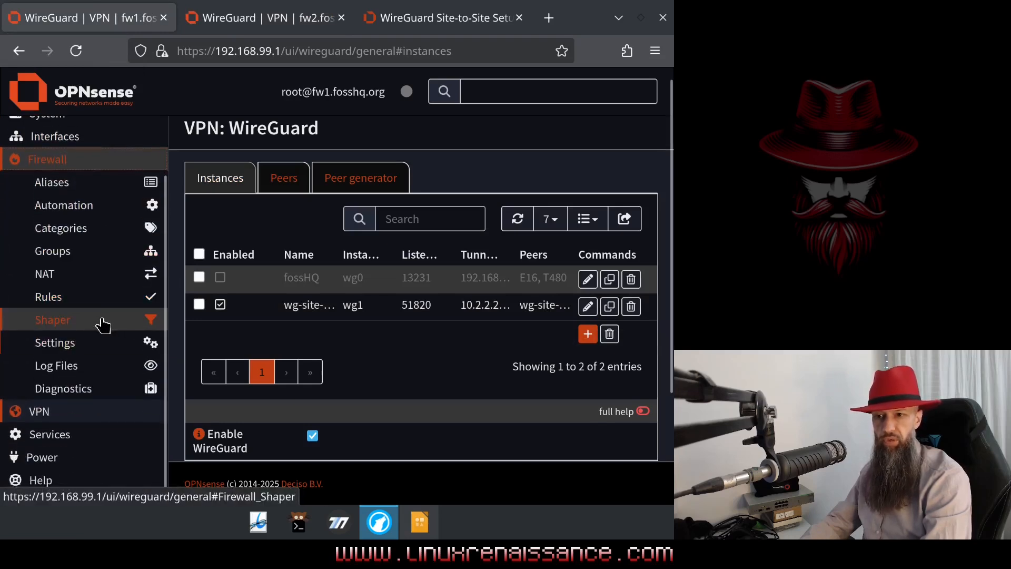
{"action": "left_click", "coordinate": [43, 301]}
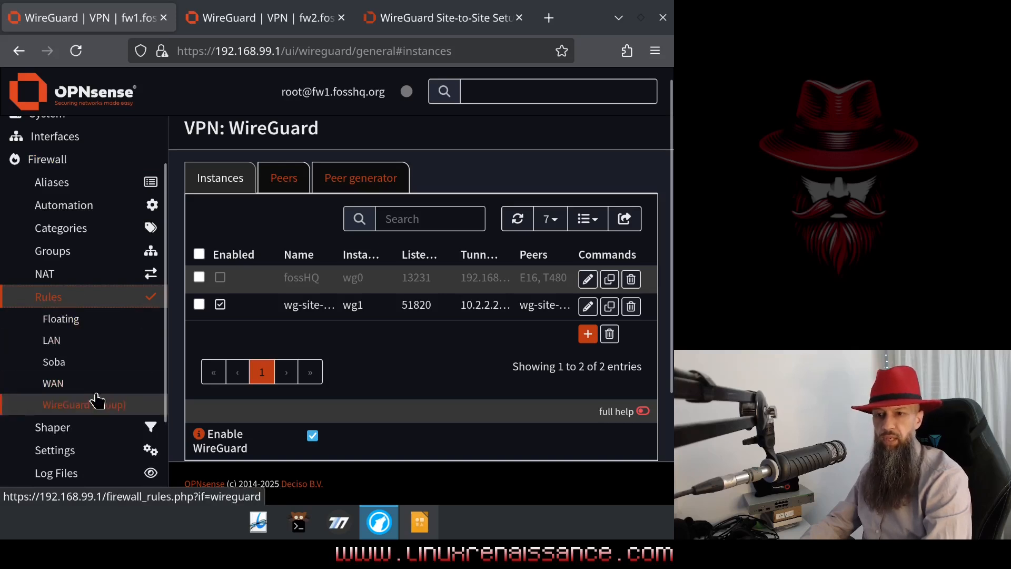
{"action": "left_click", "coordinate": [50, 345]}
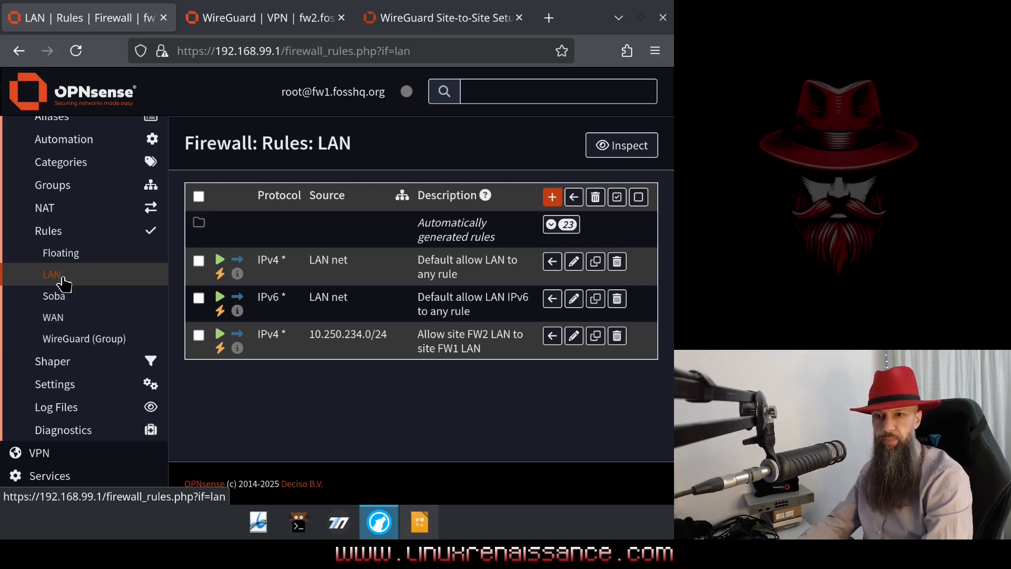
{"action": "left_click", "coordinate": [63, 284]}
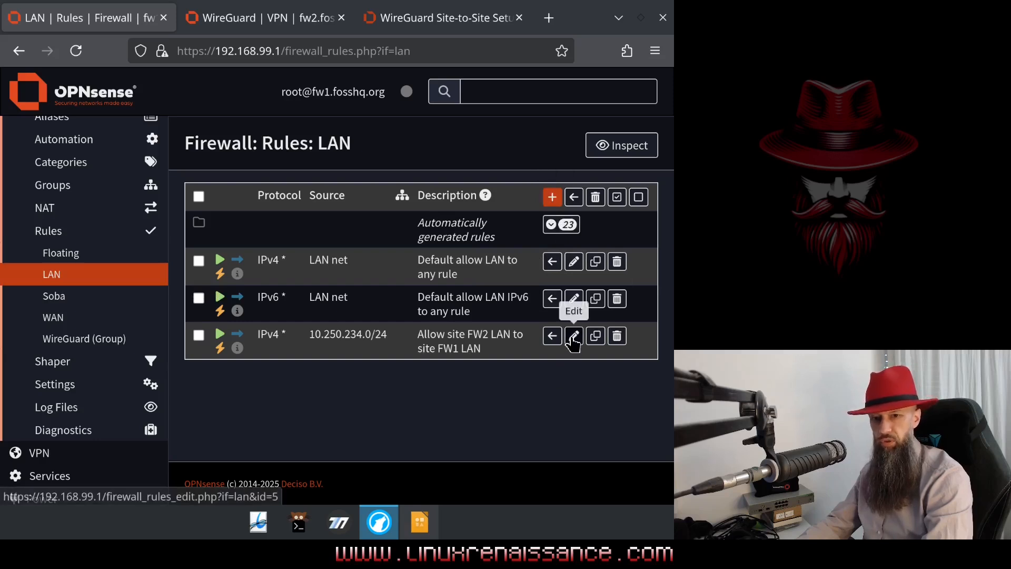
Step: Open the "Allow site FW2 LAN to site FW1 LAN" rule on fw1 and review its action, interface, direction and protocol settings
{"action": "left_click", "coordinate": [574, 341]}
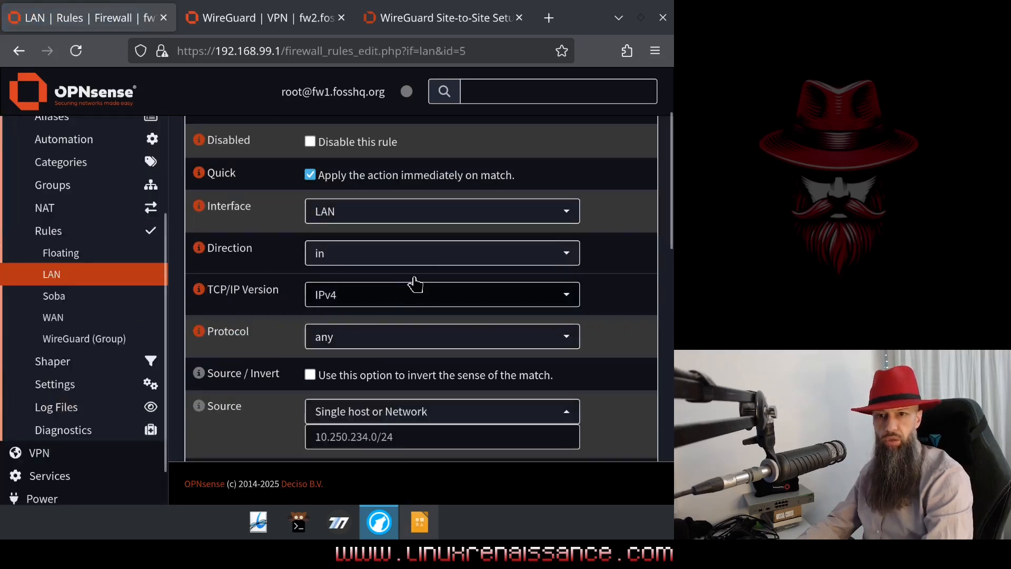
{"action": "scroll", "coordinate": [605, 264], "scroll_direction": "up", "scroll_amount": 3}
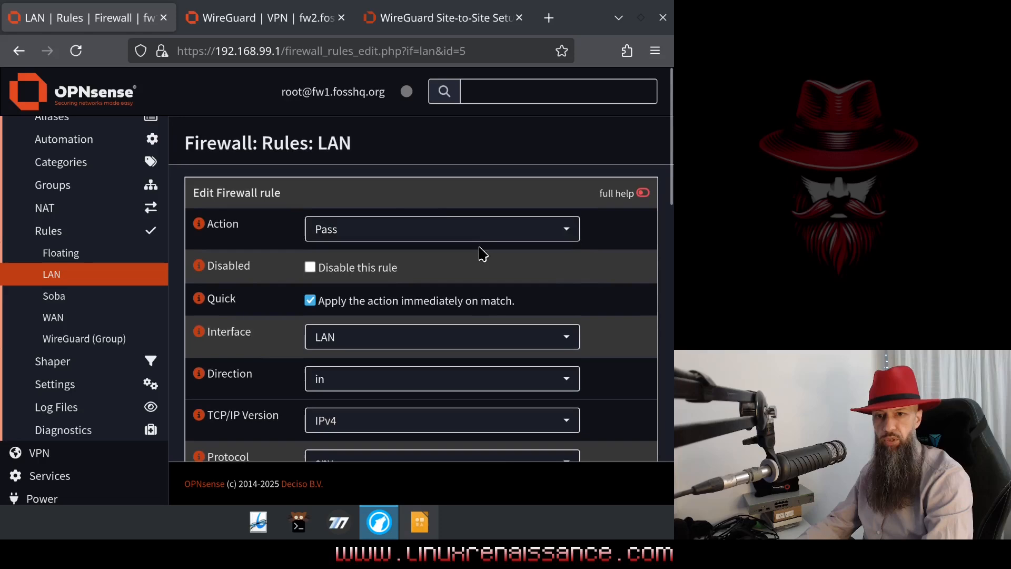
{"action": "scroll", "coordinate": [666, 190], "scroll_direction": "down", "scroll_amount": 2}
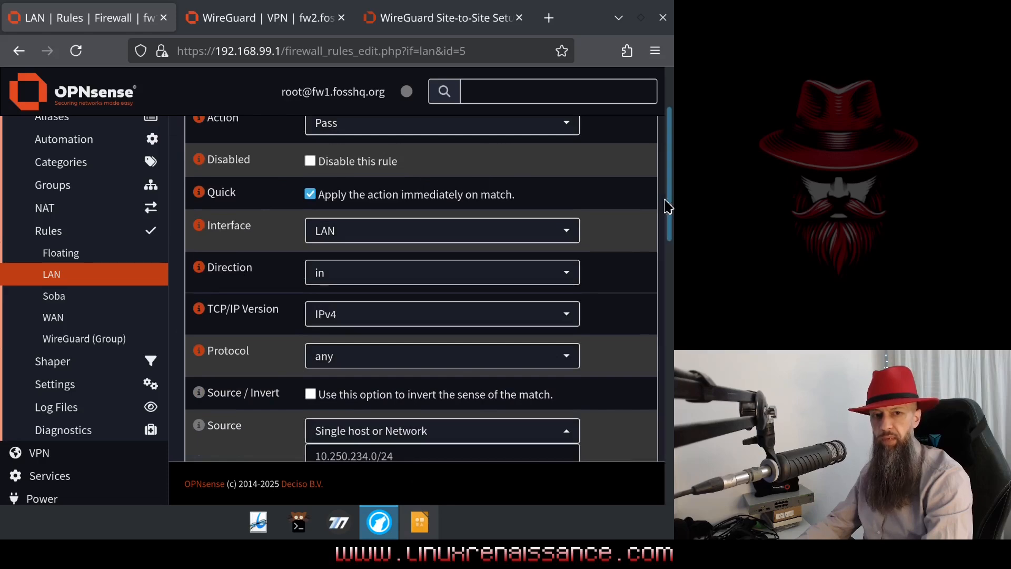
{"action": "scroll", "coordinate": [666, 207], "scroll_direction": "up", "scroll_amount": 1}
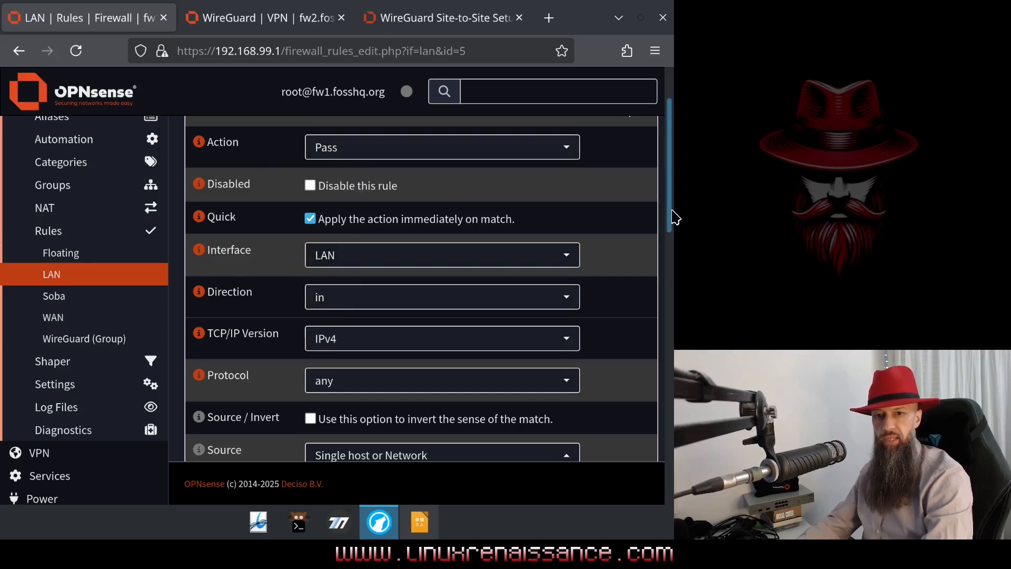
{"action": "scroll", "coordinate": [673, 232], "scroll_direction": "down", "scroll_amount": 3}
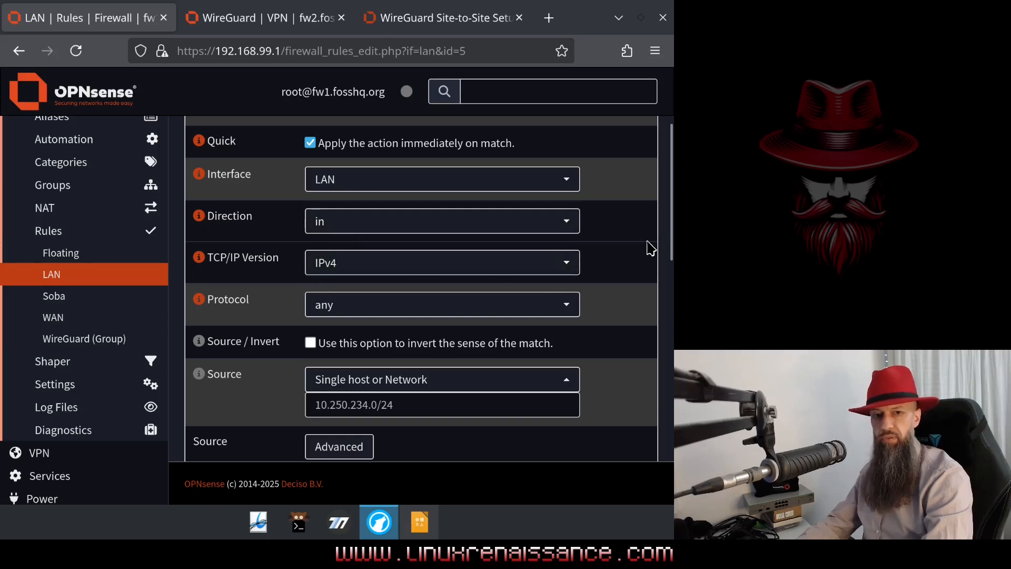
{"action": "left_click_drag", "start_coordinate": [668, 232], "coordinate": [668, 258]}
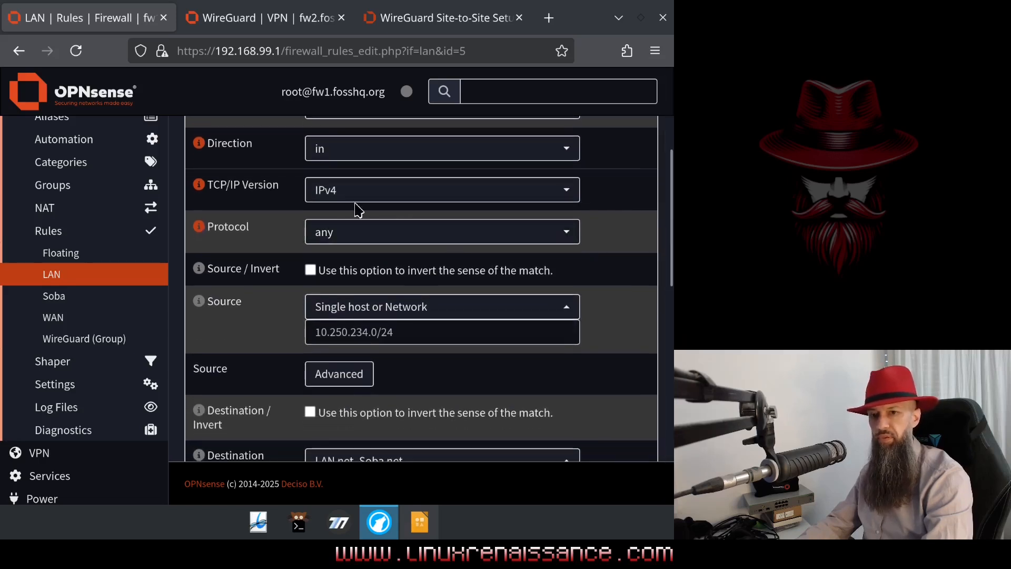
Step: Inspect the rule's source network setting and highlight its address
{"action": "left_click_drag", "start_coordinate": [668, 248], "coordinate": [673, 287]}
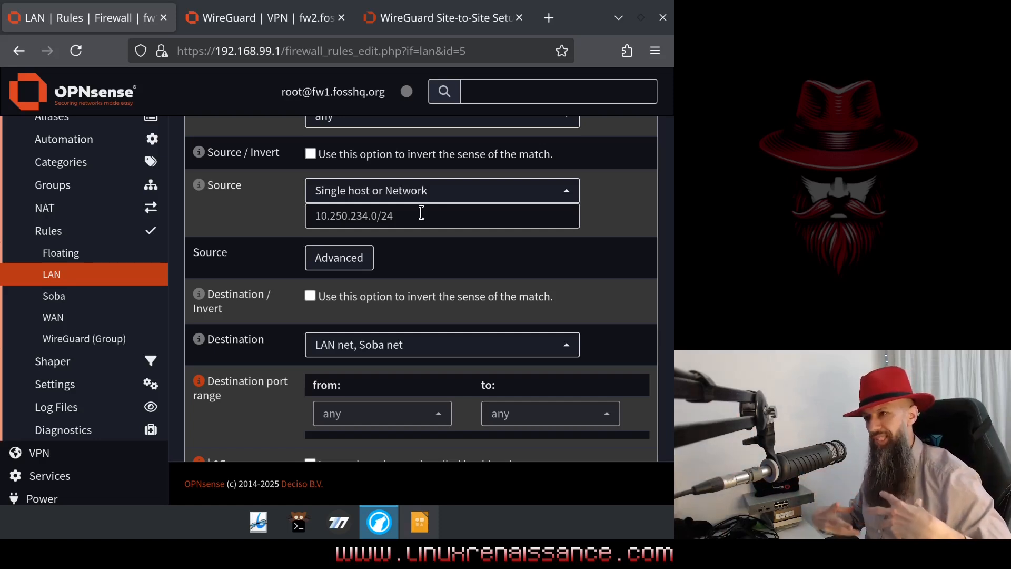
{"action": "left_click_drag", "start_coordinate": [422, 213], "coordinate": [308, 213]}
{"action": "left_click_drag", "start_coordinate": [404, 222], "coordinate": [302, 219]}
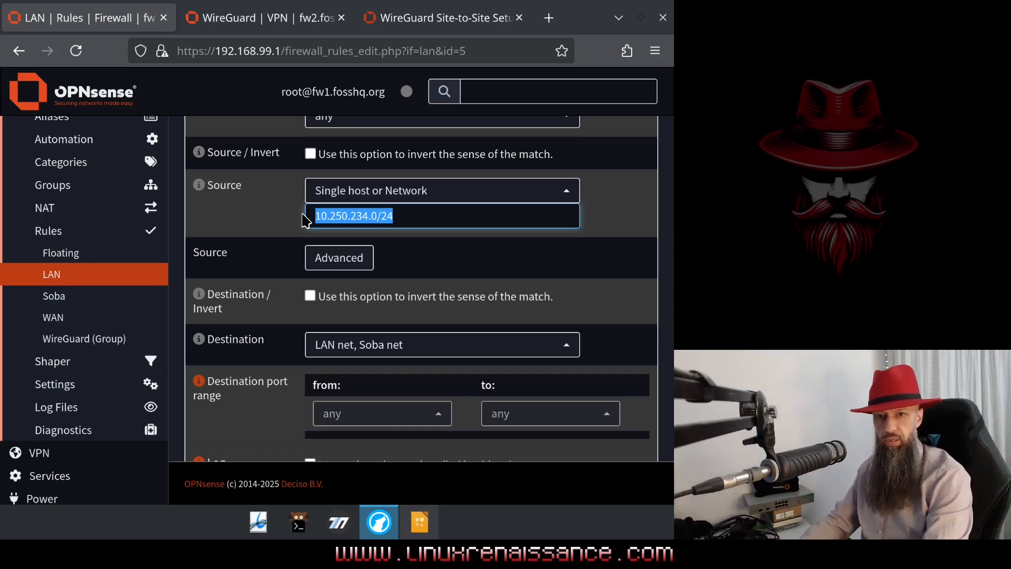
{"action": "left_click", "coordinate": [419, 222]}
{"action": "left_click_drag", "start_coordinate": [367, 221], "coordinate": [302, 217]}
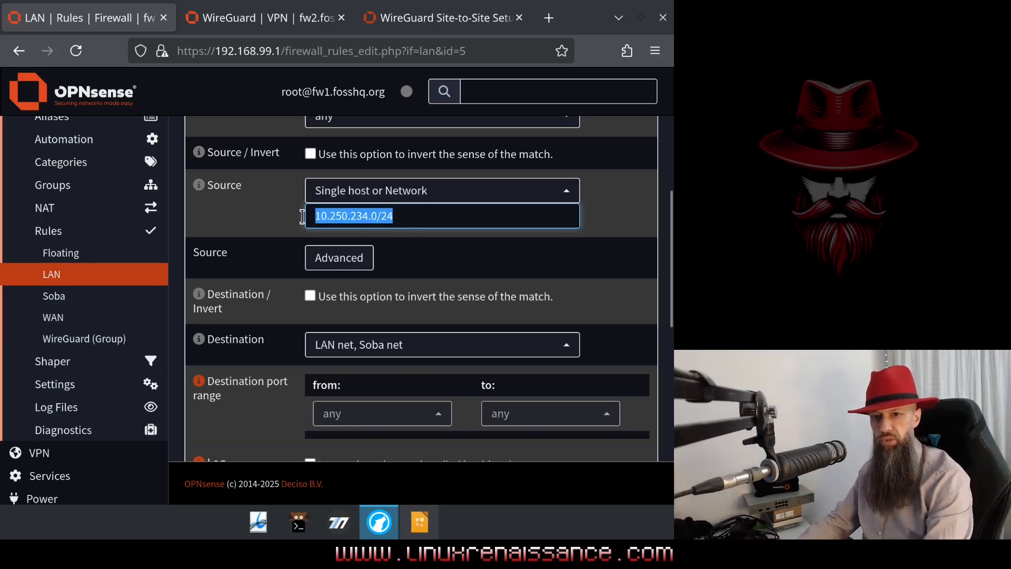
Step: Examine the networks selected as the rule's destination, leaving the selection as it is
{"action": "left_click_drag", "start_coordinate": [672, 285], "coordinate": [674, 323]}
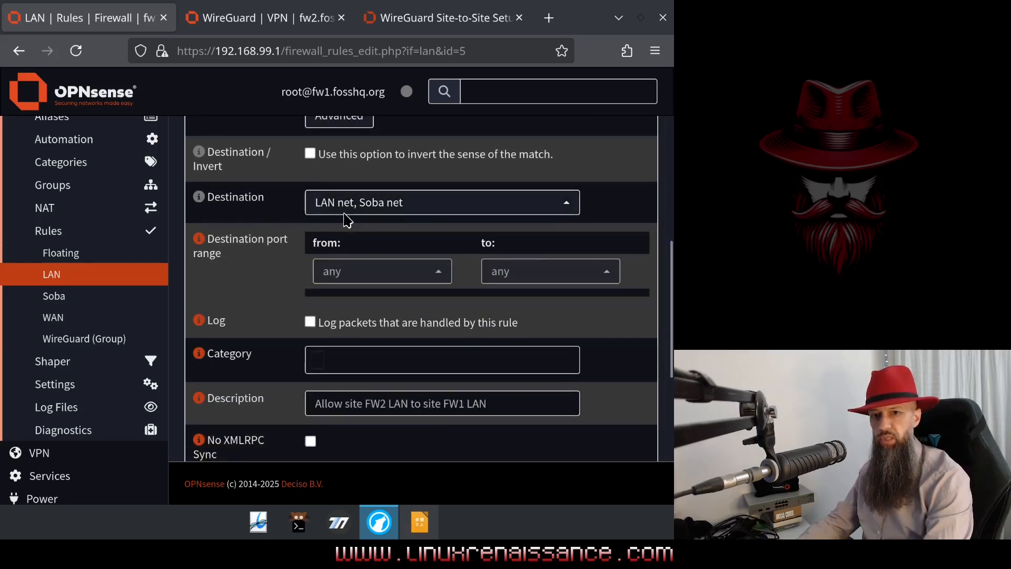
{"action": "left_click", "coordinate": [552, 210]}
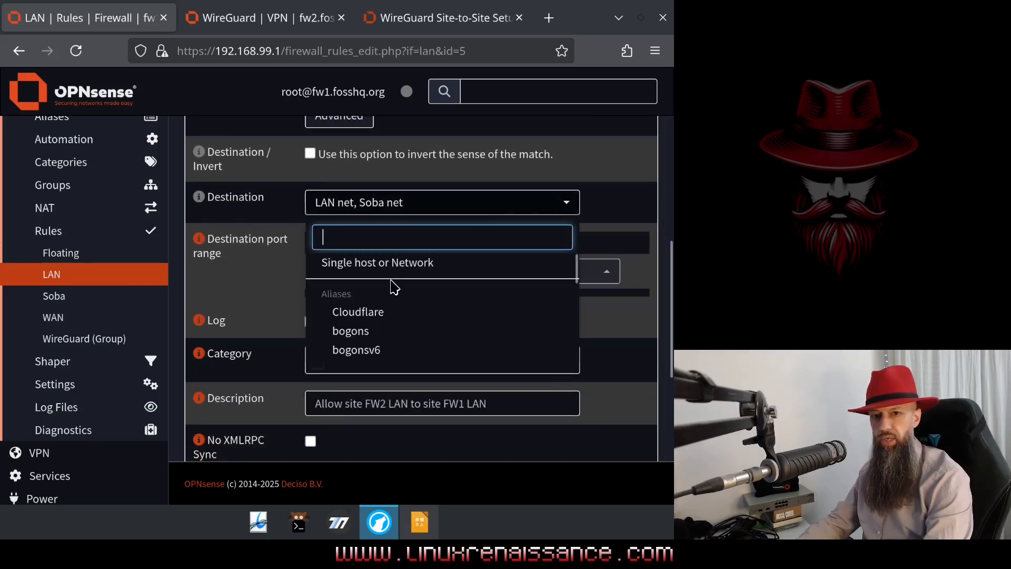
{"action": "scroll", "coordinate": [394, 287], "scroll_direction": "down", "scroll_amount": 5}
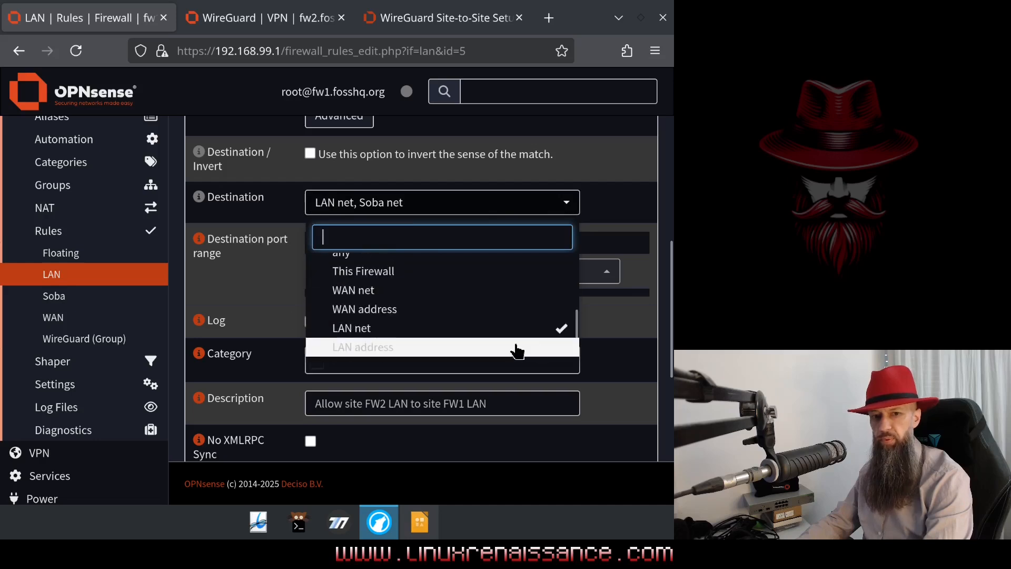
{"action": "left_click", "coordinate": [637, 203]}
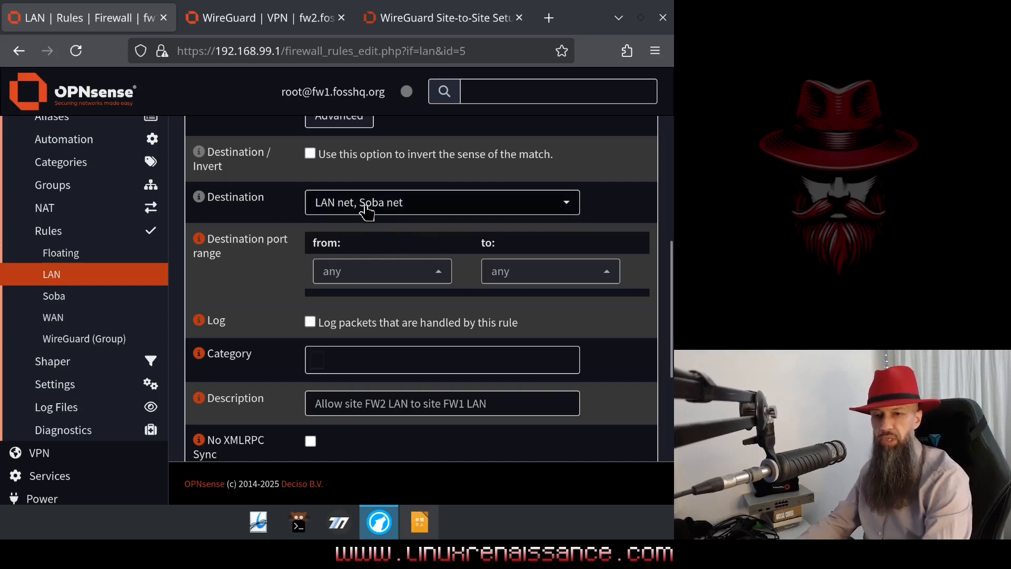
Step: Check the rule's destination port range, consult the network diagram in LibreOffice Draw, and return to the browser
{"action": "scroll", "coordinate": [671, 284], "scroll_direction": "down", "scroll_amount": 1}
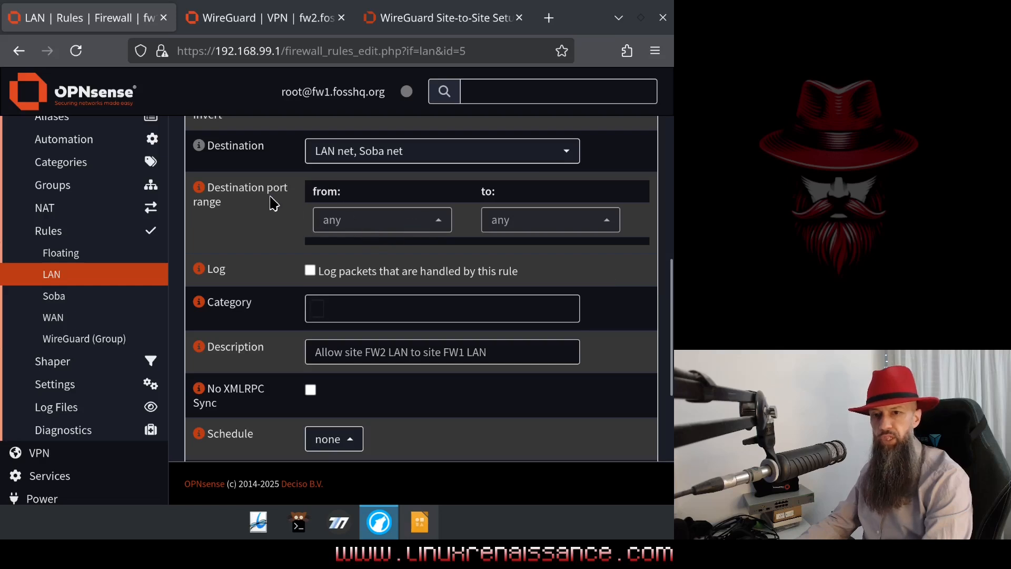
{"action": "scroll", "coordinate": [670, 303], "scroll_direction": "down", "scroll_amount": 1}
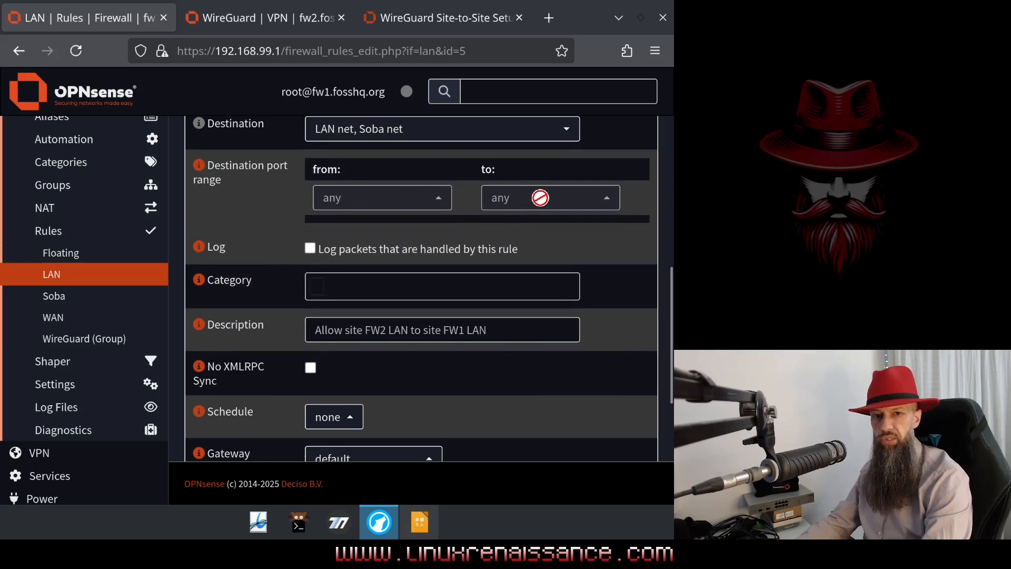
{"action": "scroll", "coordinate": [671, 295], "scroll_direction": "down", "scroll_amount": 1}
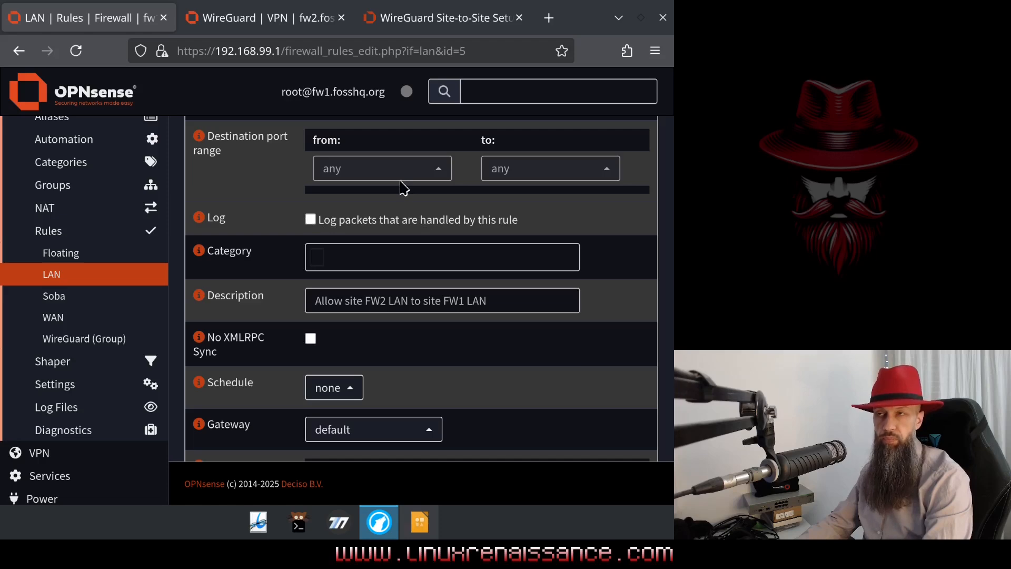
{"action": "left_click", "coordinate": [420, 522]}
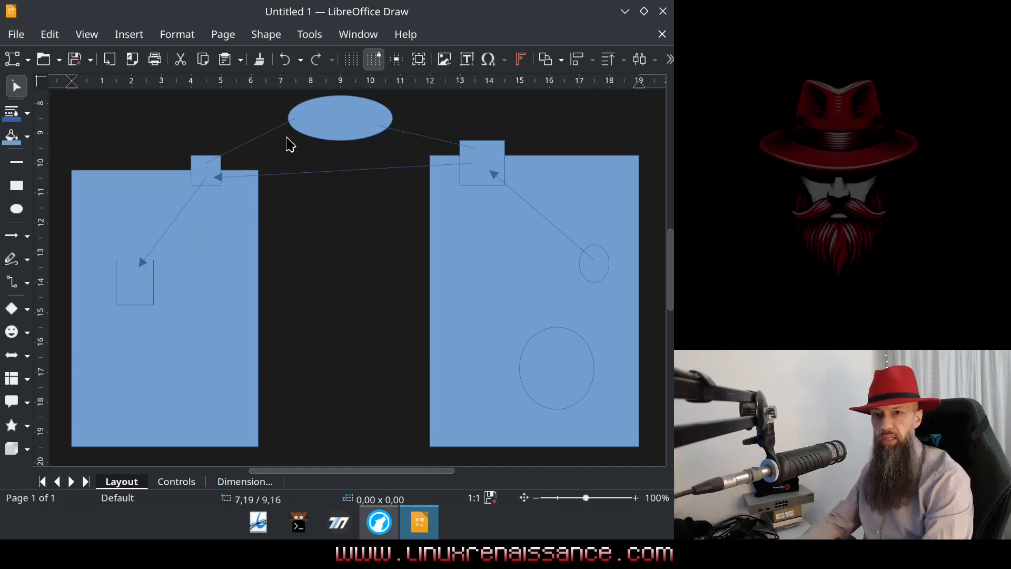
{"action": "left_click", "coordinate": [626, 11]}
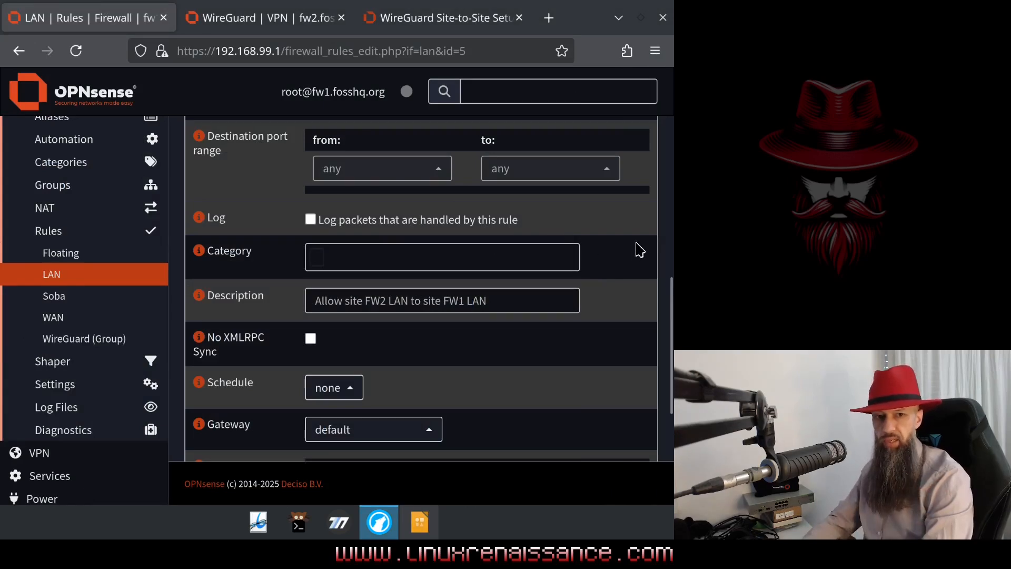
Step: Inspect the rule's description and highlight its full text
{"action": "mouse_move", "coordinate": [672, 296]}
{"action": "left_mouse_down"}
{"action": "mouse_move", "coordinate": [676, 346]}
{"action": "mouse_move", "coordinate": [677, 294]}
{"action": "left_mouse_up"}
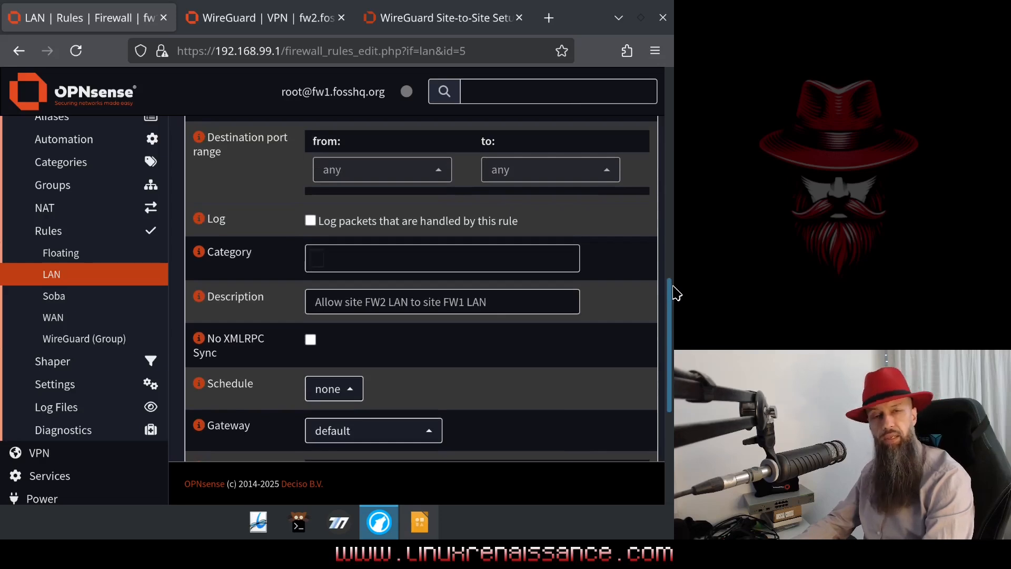
{"action": "left_click_drag", "start_coordinate": [677, 294], "coordinate": [671, 335]}
{"action": "left_click_drag", "start_coordinate": [495, 216], "coordinate": [397, 227]}
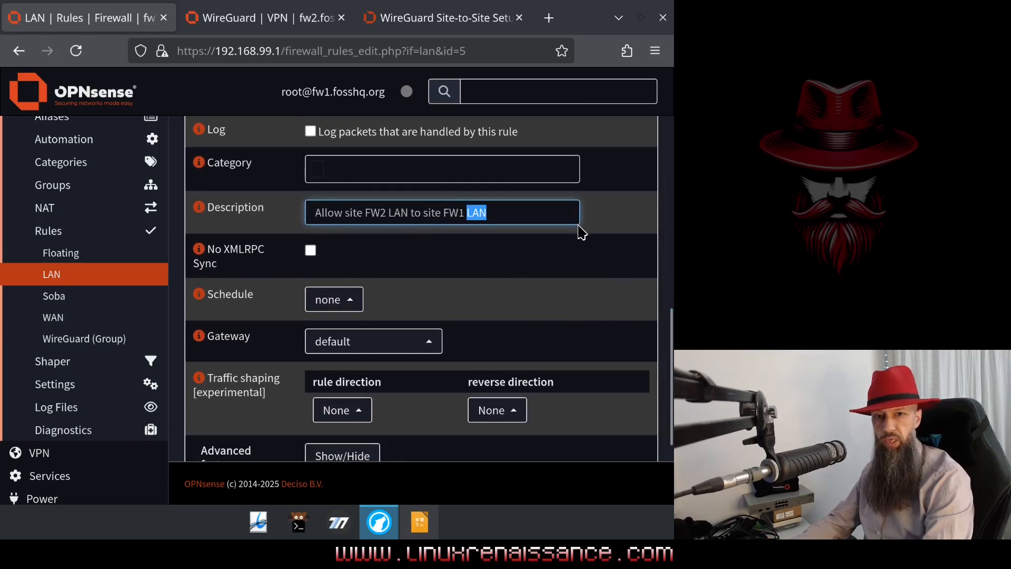
{"action": "triple_click", "coordinate": [511, 217]}
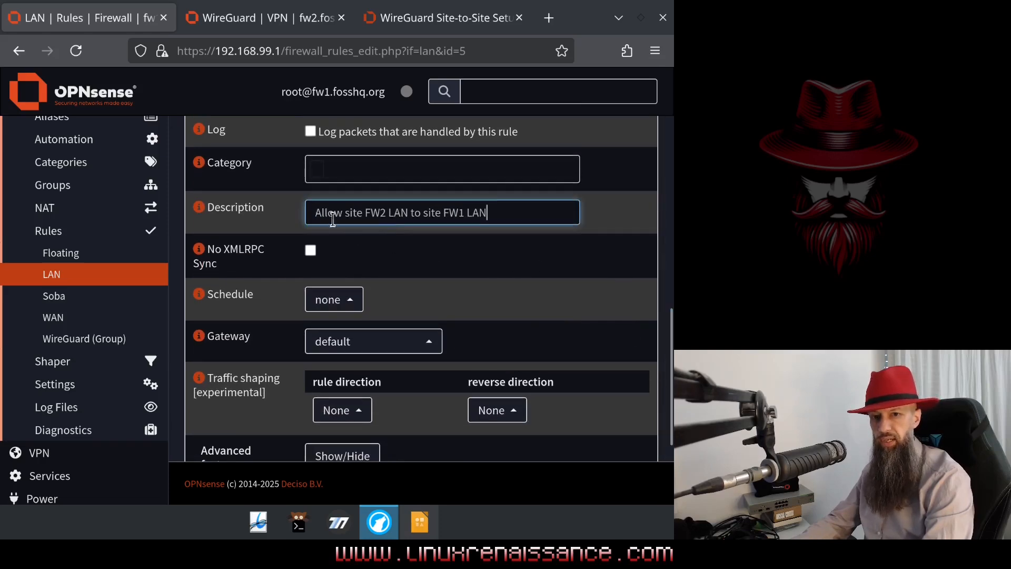
{"action": "left_click", "coordinate": [510, 217]}
{"action": "left_click_drag", "start_coordinate": [358, 213], "coordinate": [306, 216]}
{"action": "left_click", "coordinate": [500, 219]}
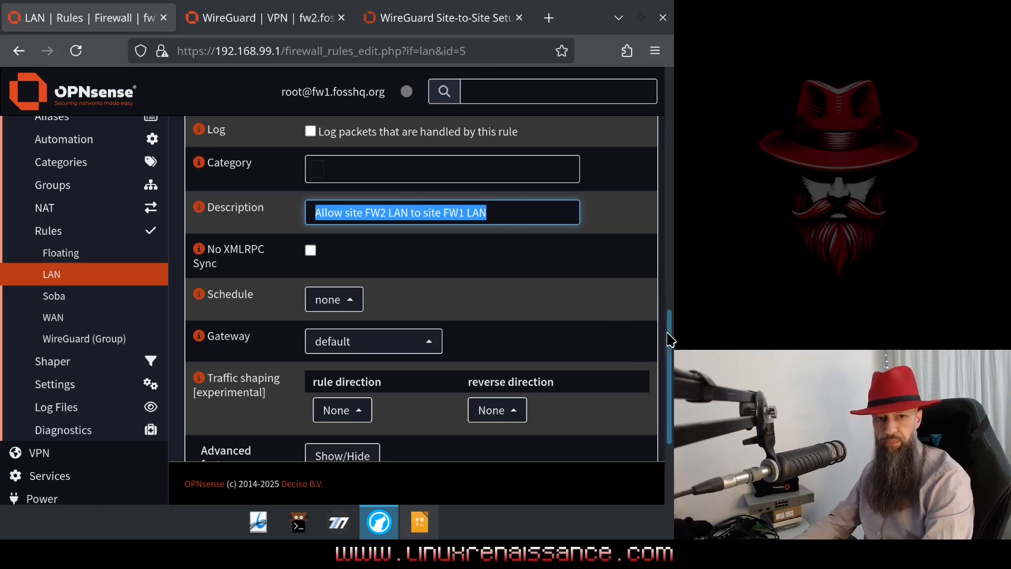
Step: Review the rule's gateway, traffic shaping and rule information, and return to fw1's list of LAN rules
{"action": "scroll", "coordinate": [668, 342], "scroll_direction": "down", "scroll_amount": 2}
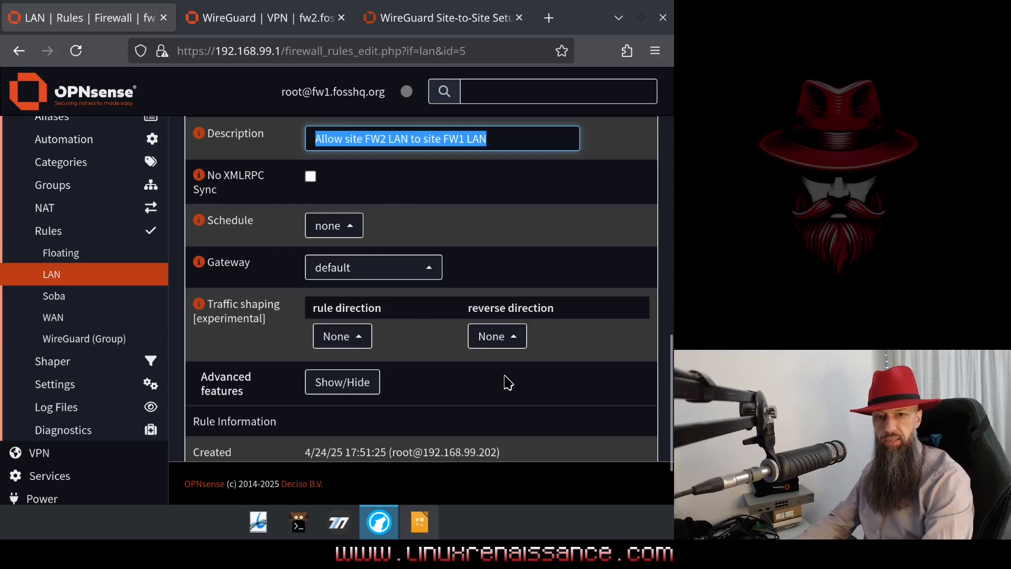
{"action": "left_click_drag", "start_coordinate": [672, 374], "coordinate": [672, 416]}
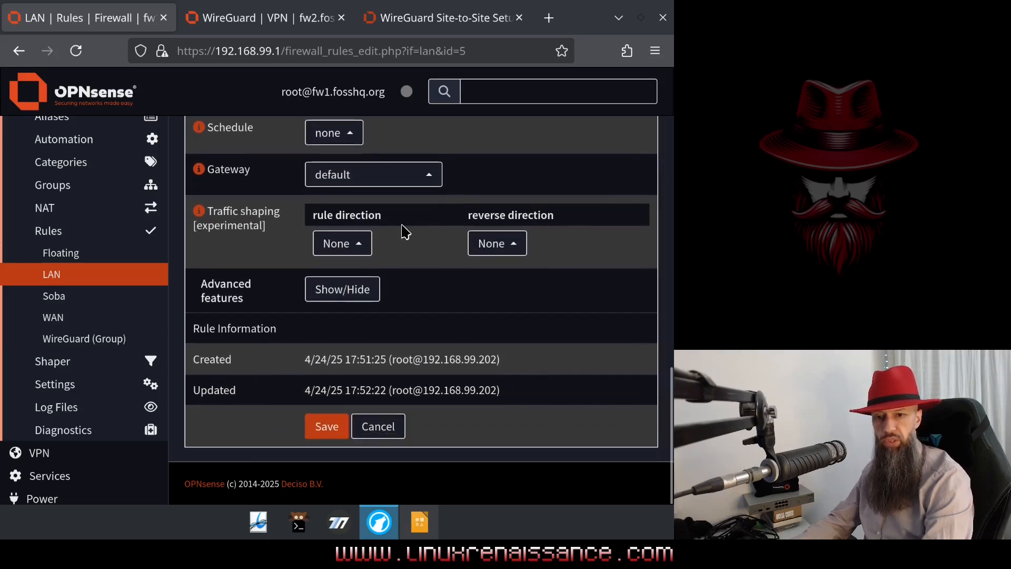
{"action": "left_click", "coordinate": [335, 426]}
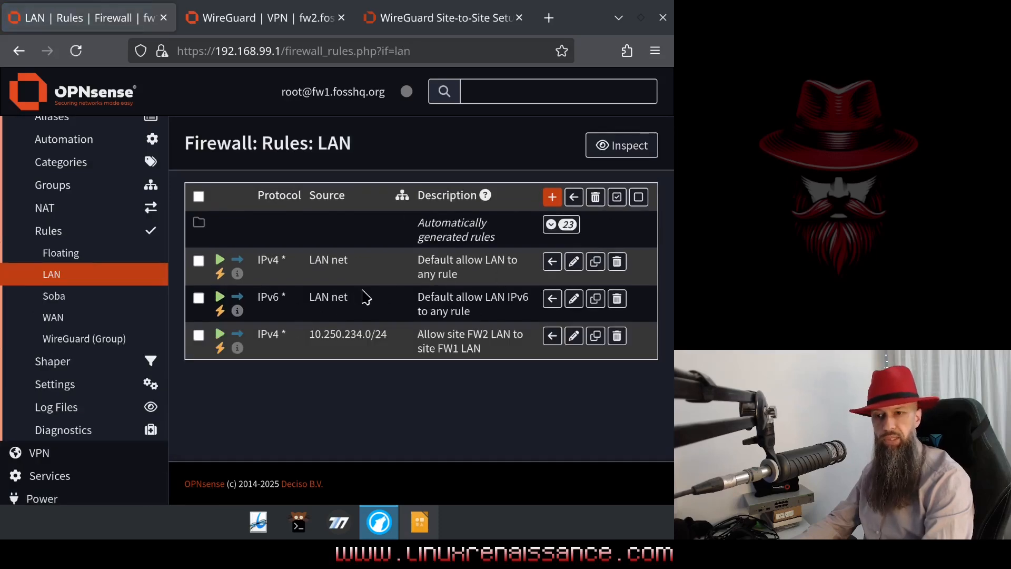
Step: Switch to the fw2 firewall and open its firewall rules for the LAN interface
{"action": "left_click", "coordinate": [272, 26]}
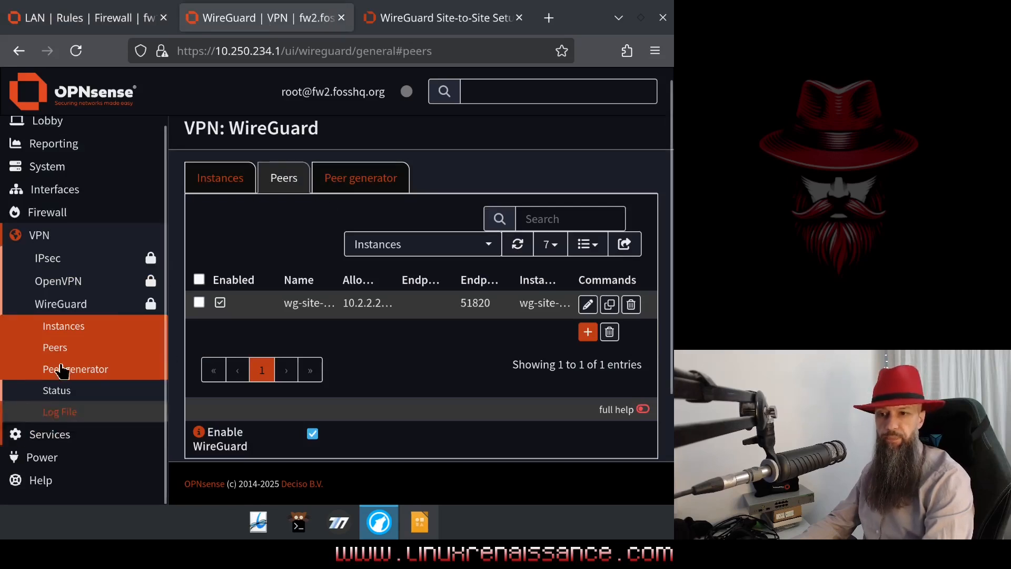
{"action": "left_click", "coordinate": [51, 213]}
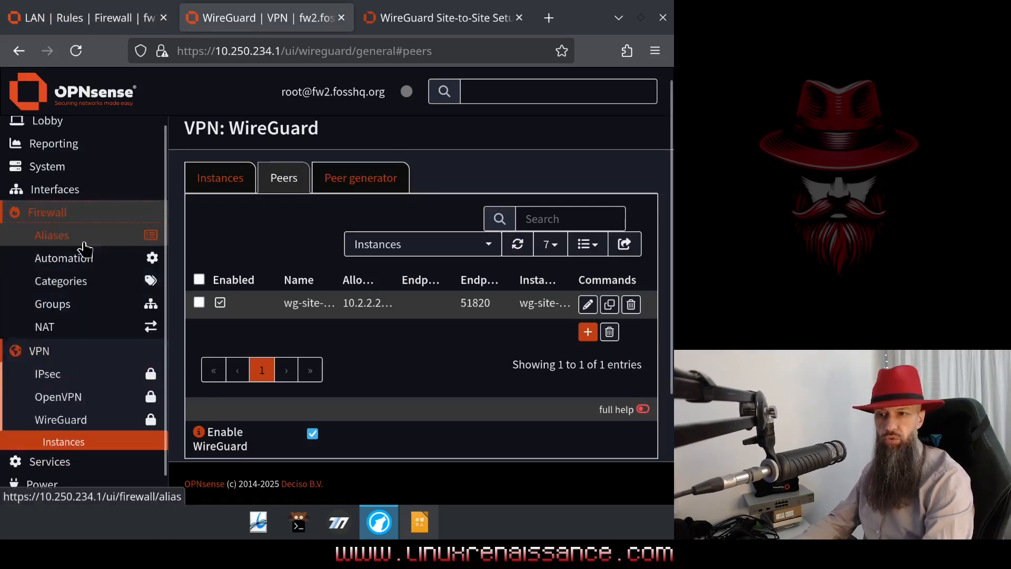
{"action": "left_click", "coordinate": [48, 327]}
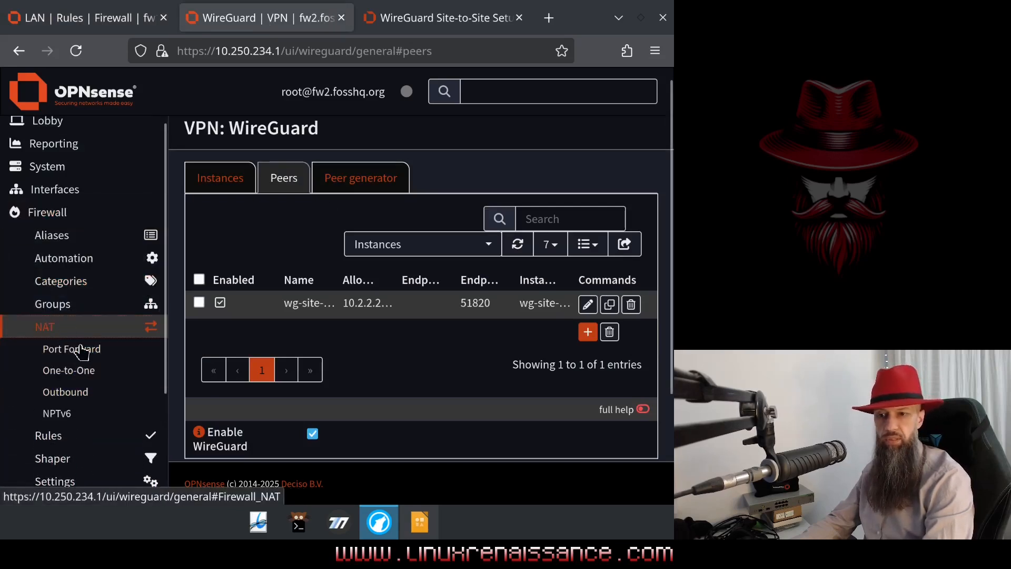
{"action": "left_click", "coordinate": [58, 443]}
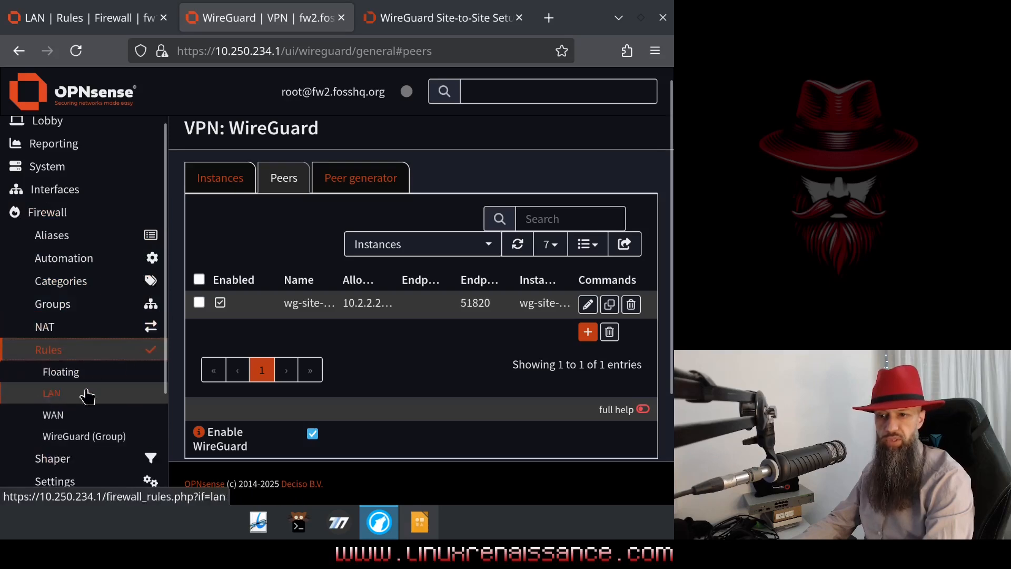
{"action": "left_click", "coordinate": [80, 409]}
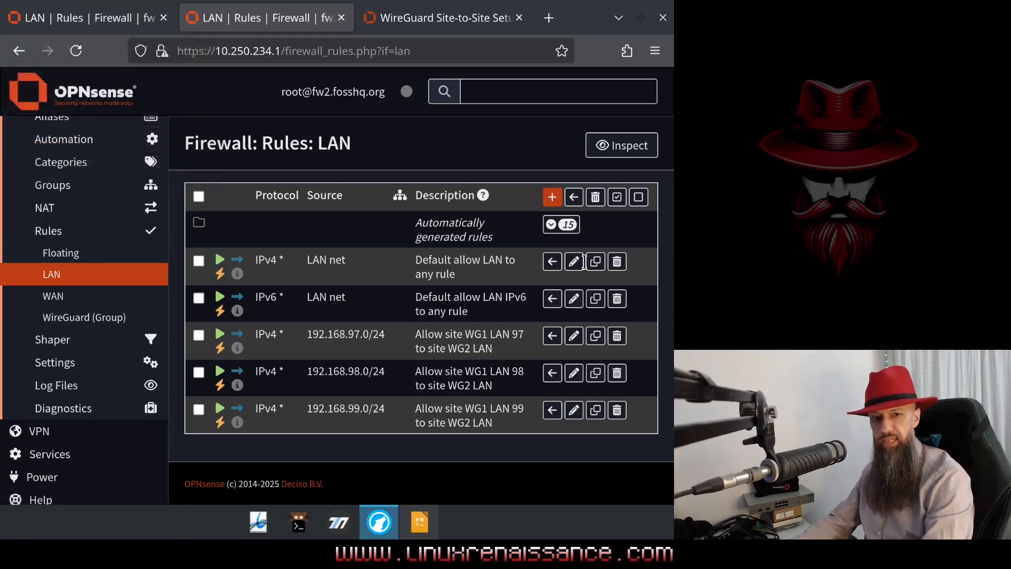
Step: Open fw2's LAN rule "Allow site WG1 LAN 97 to site WG2 LAN" and review its action, interface, direction and protocol
{"action": "left_click", "coordinate": [574, 337]}
{"action": "scroll", "coordinate": [527, 295], "scroll_direction": "down", "scroll_amount": 3}
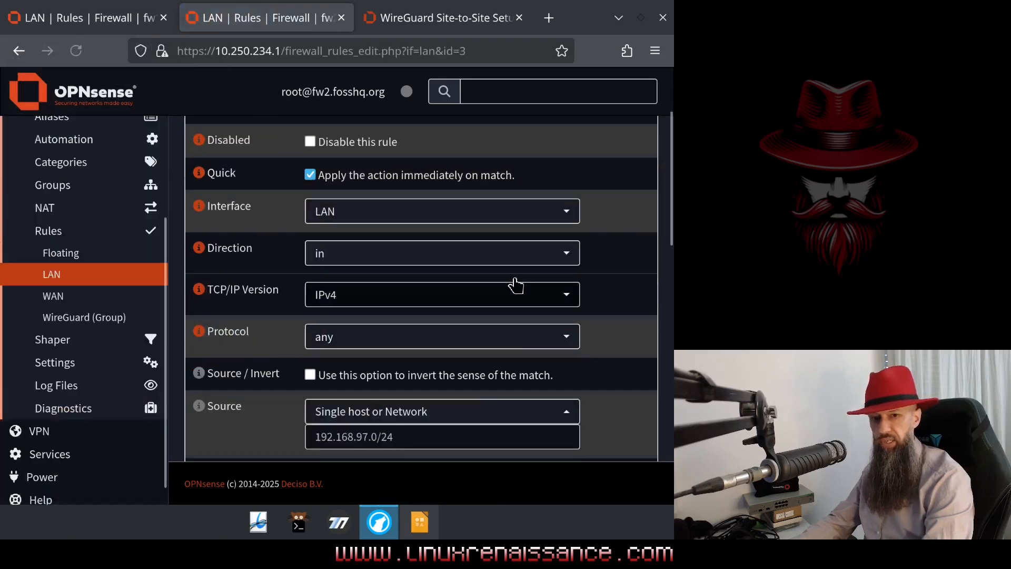
{"action": "scroll", "coordinate": [673, 167], "scroll_direction": "up", "scroll_amount": 3}
{"action": "scroll", "coordinate": [673, 167], "scroll_direction": "down", "scroll_amount": 1}
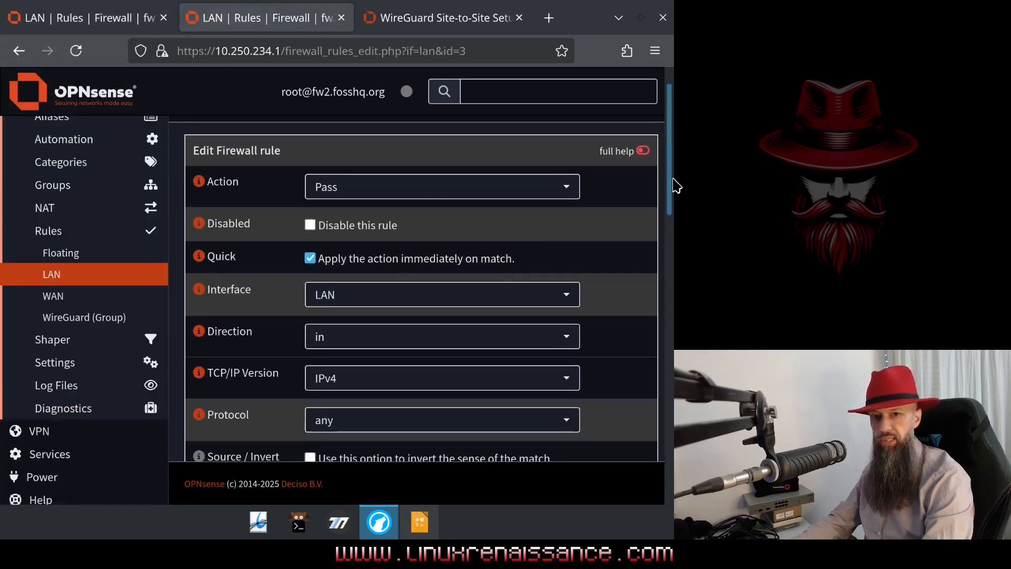
{"action": "scroll", "coordinate": [671, 198], "scroll_direction": "down", "scroll_amount": 2}
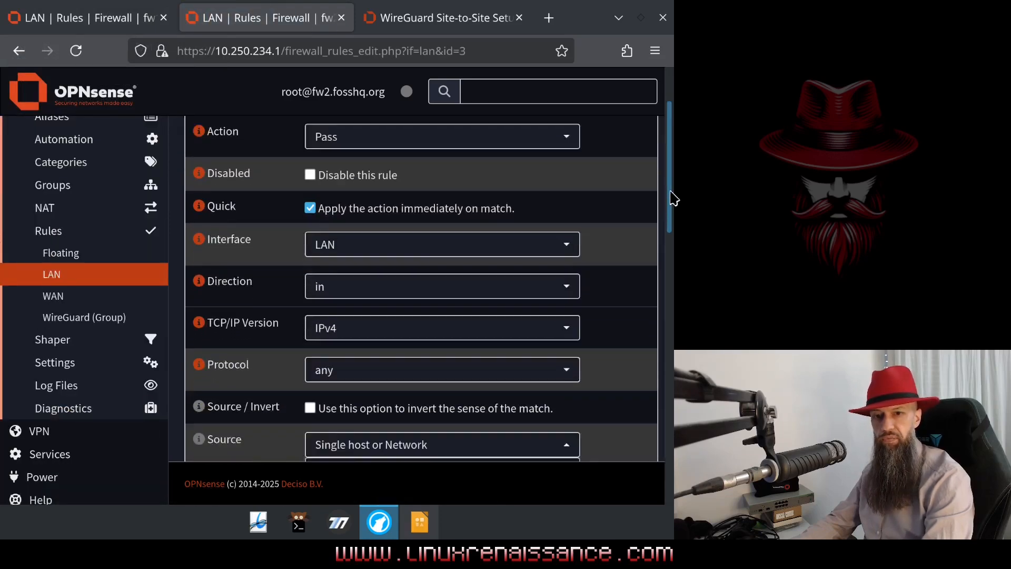
{"action": "scroll", "coordinate": [515, 254], "scroll_direction": "down", "scroll_amount": 3}
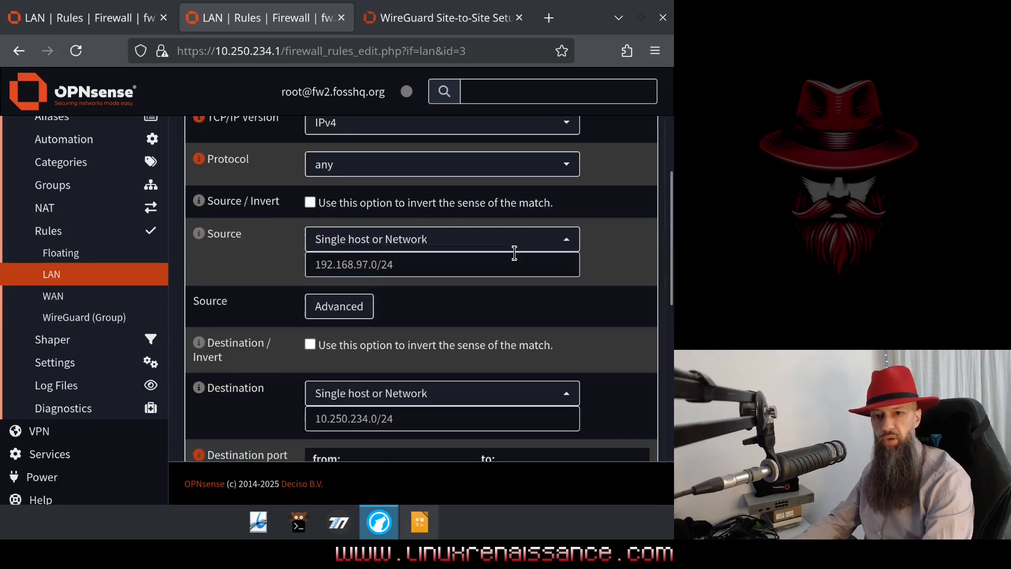
Step: Inspect the rule's source and destination networks, highlighting each address in full
{"action": "left_click", "coordinate": [312, 264]}
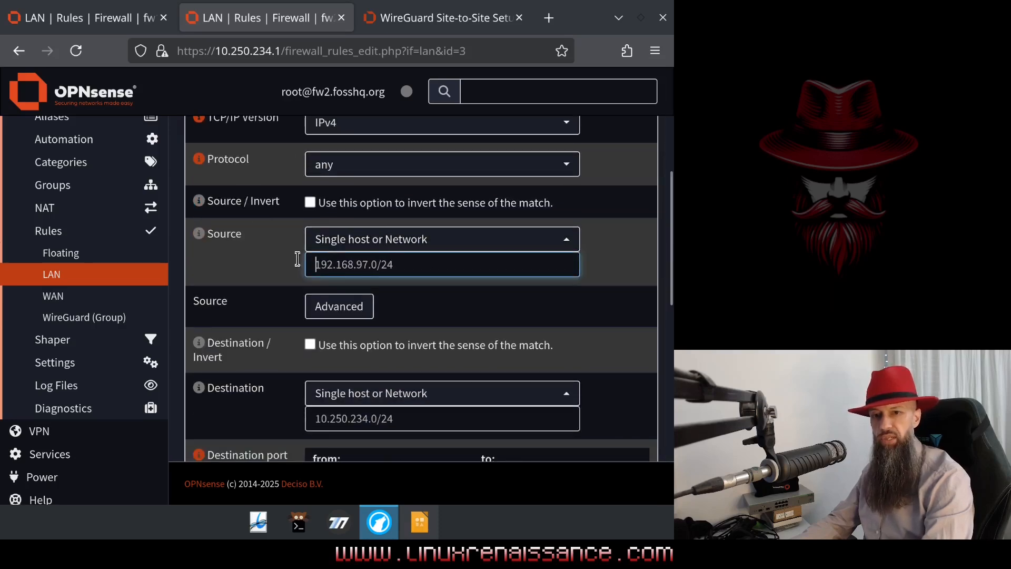
{"action": "left_click_drag", "start_coordinate": [427, 265], "coordinate": [312, 260]}
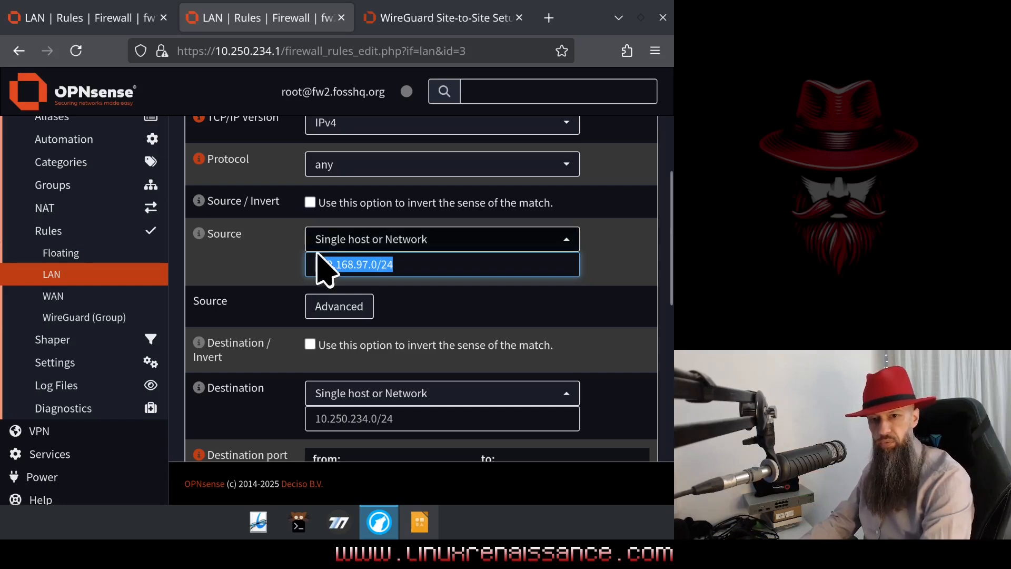
{"action": "scroll", "coordinate": [401, 316], "scroll_direction": "down", "scroll_amount": 2}
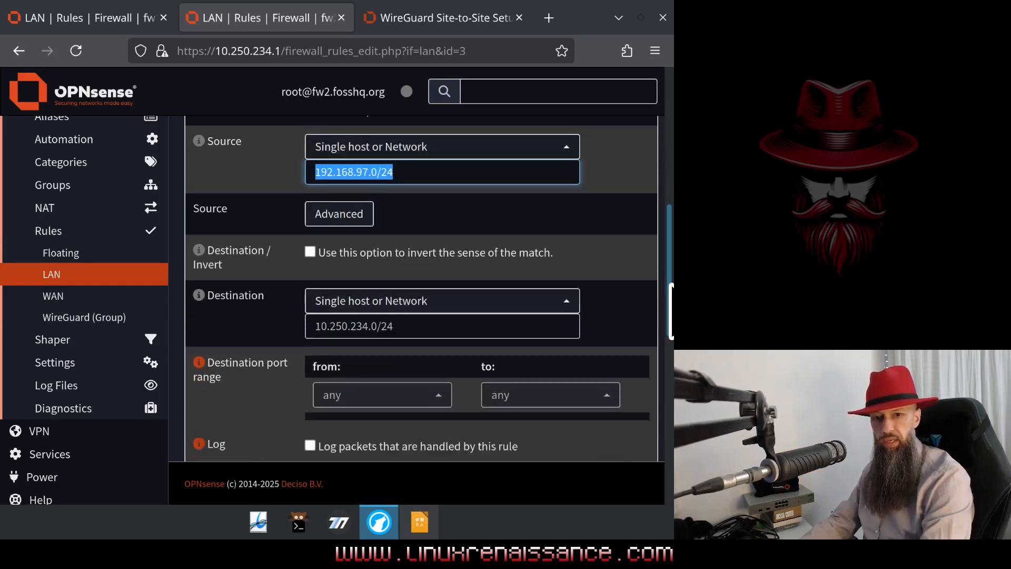
{"action": "left_click_drag", "start_coordinate": [403, 305], "coordinate": [317, 305]}
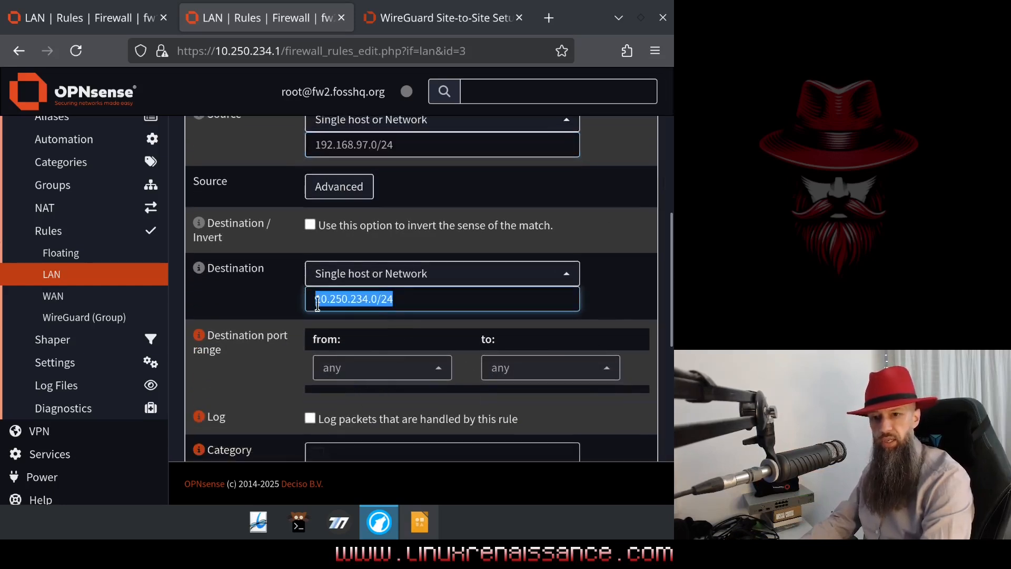
{"action": "left_click_drag", "start_coordinate": [394, 300], "coordinate": [302, 300]}
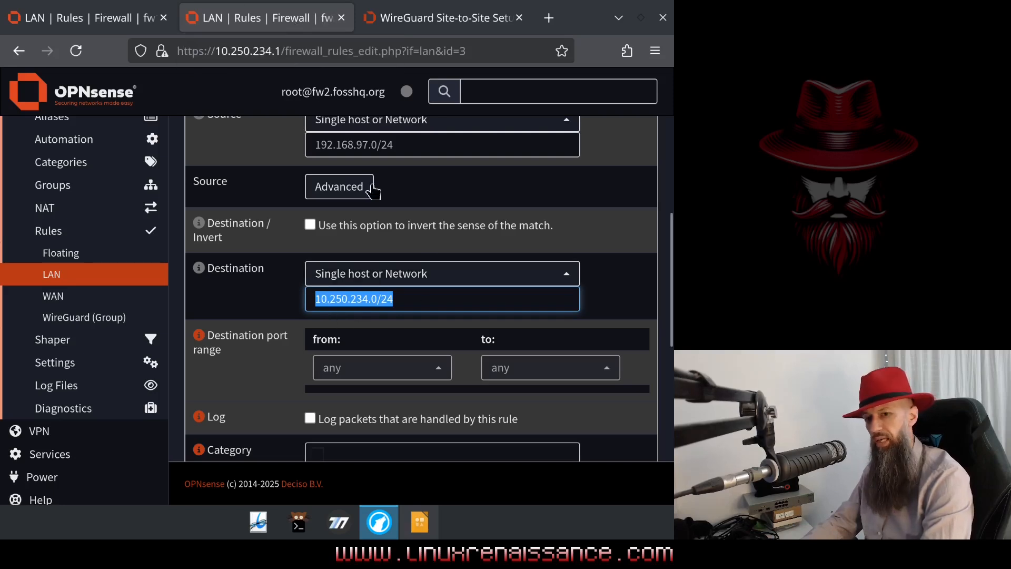
Step: Highlight the rule's description, review its remaining settings and return to fw2's list of LAN rules
{"action": "scroll", "coordinate": [542, 335], "scroll_direction": "down", "scroll_amount": 4}
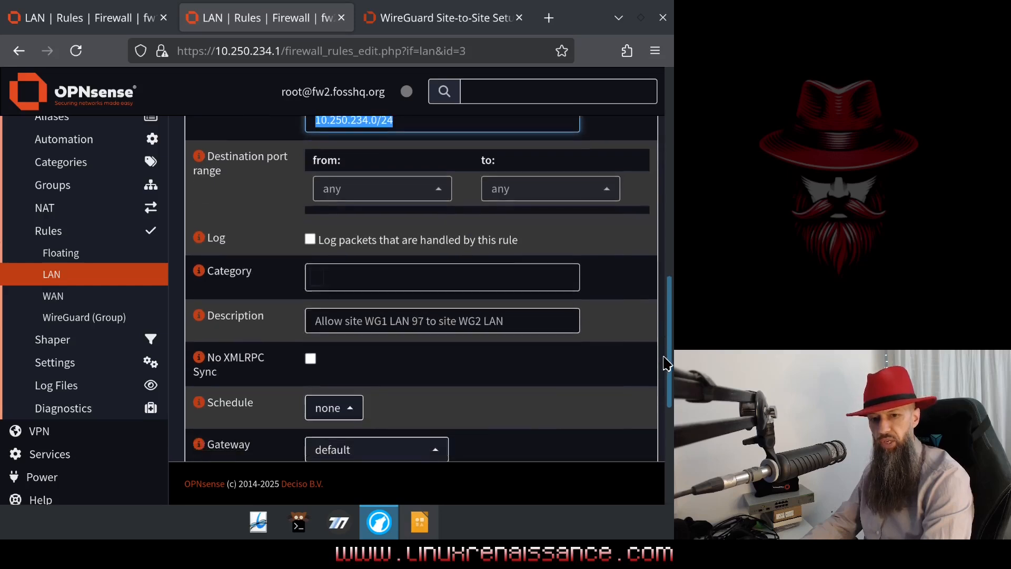
{"action": "left_click_drag", "start_coordinate": [532, 283], "coordinate": [193, 270]}
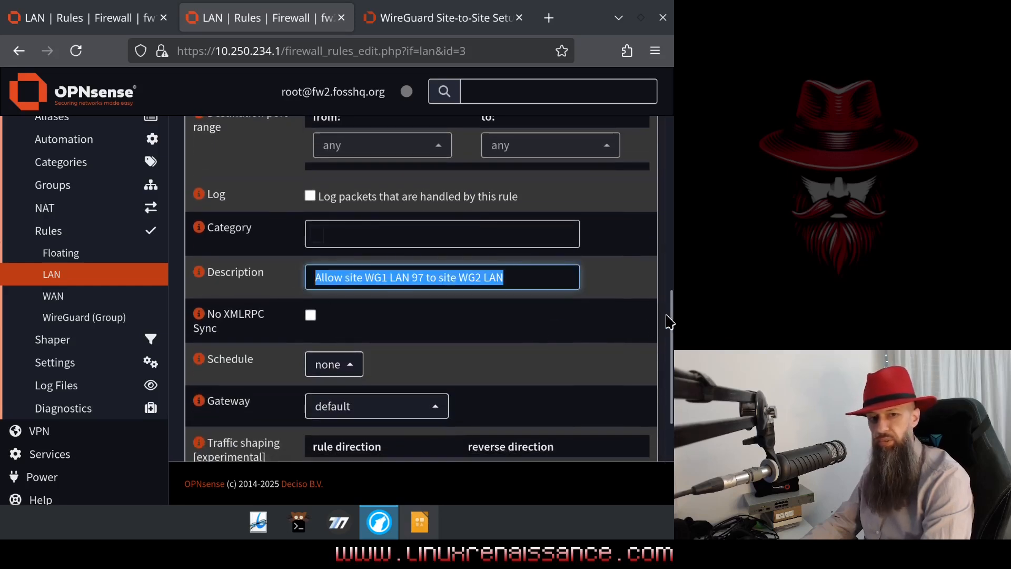
{"action": "scroll", "coordinate": [673, 343], "scroll_direction": "down", "scroll_amount": 4}
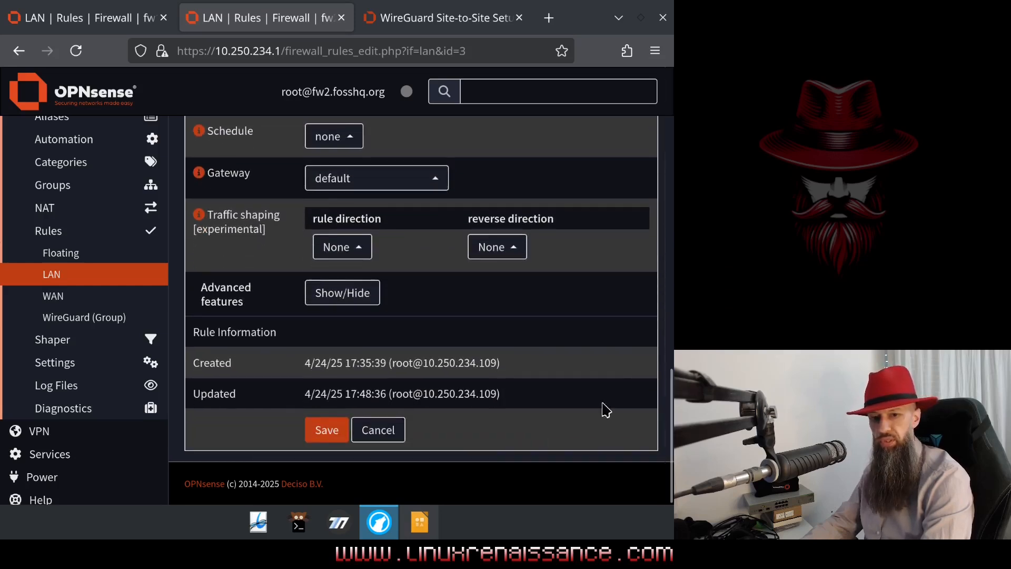
{"action": "left_click", "coordinate": [328, 431]}
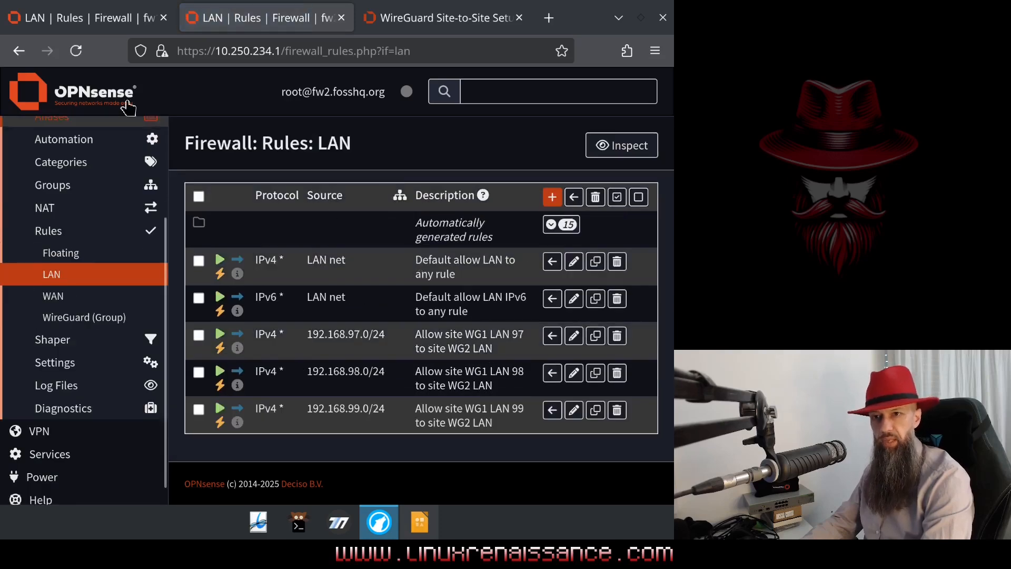
Step: Switch to the fw1 firewall and open its WAN rule "Allow wireguard from site FW2 to site FW1"
{"action": "left_click", "coordinate": [100, 26]}
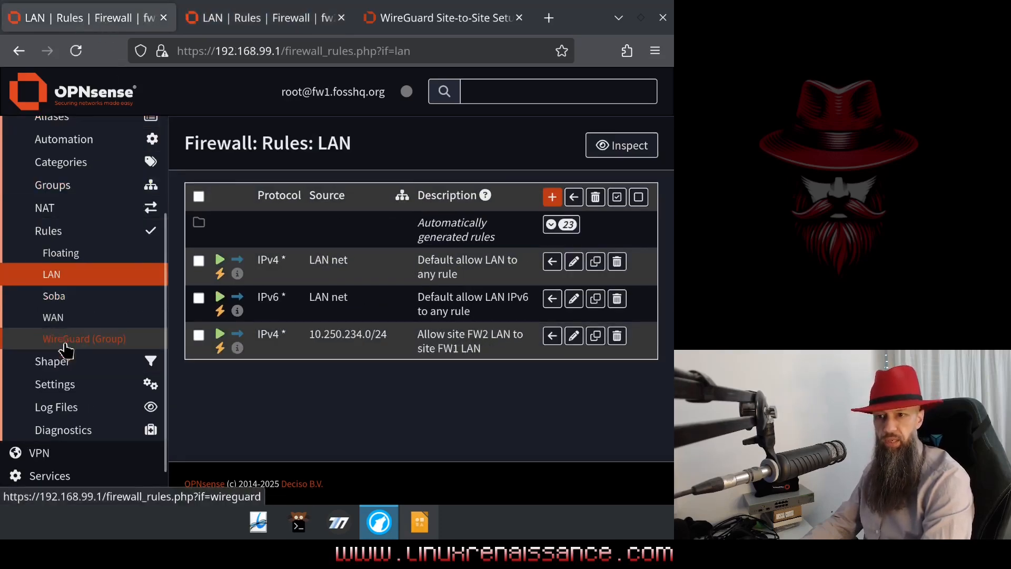
{"action": "left_click", "coordinate": [48, 317]}
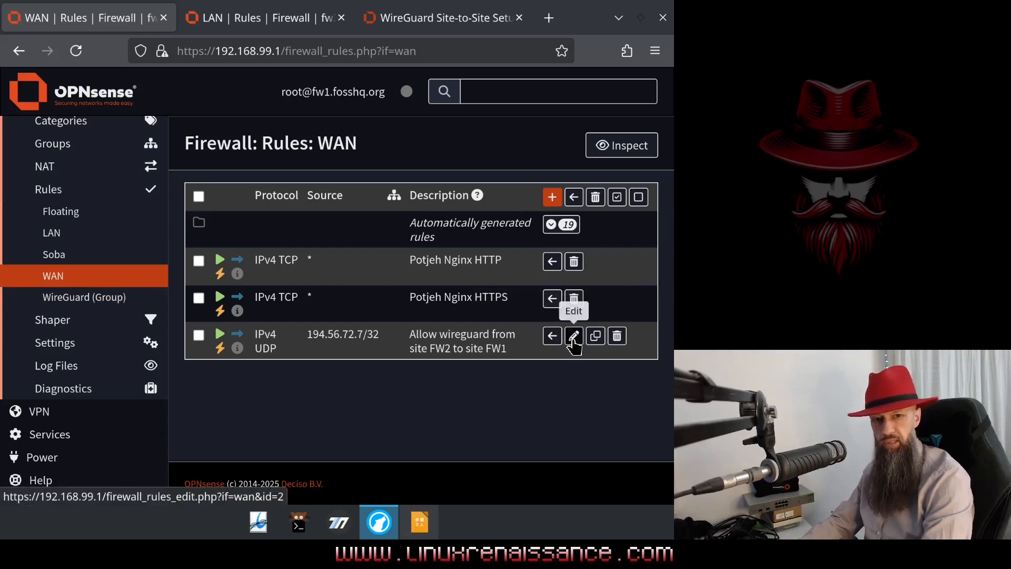
{"action": "left_click", "coordinate": [574, 343]}
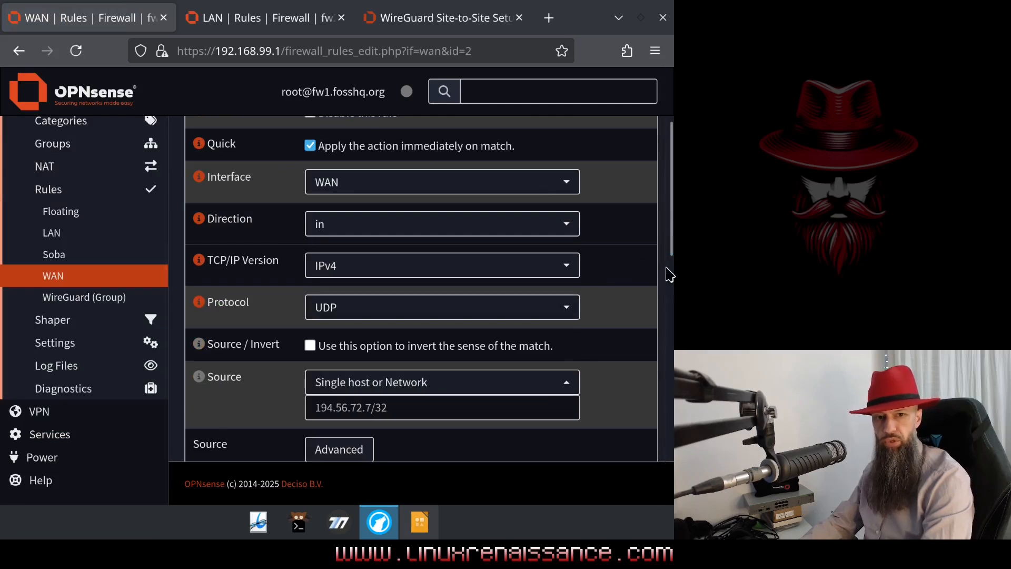
Step: Review the WAN rule's action, interface, direction, IP version and protocol, continuing down to its source and destination
{"action": "scroll", "coordinate": [669, 224], "scroll_direction": "up", "scroll_amount": 3}
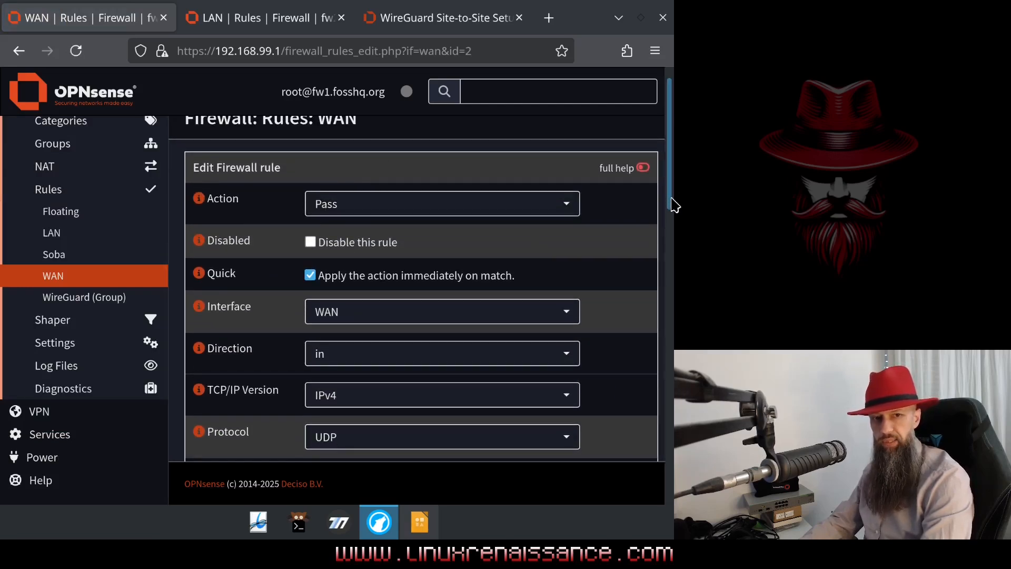
{"action": "scroll", "coordinate": [673, 226], "scroll_direction": "down", "scroll_amount": 2}
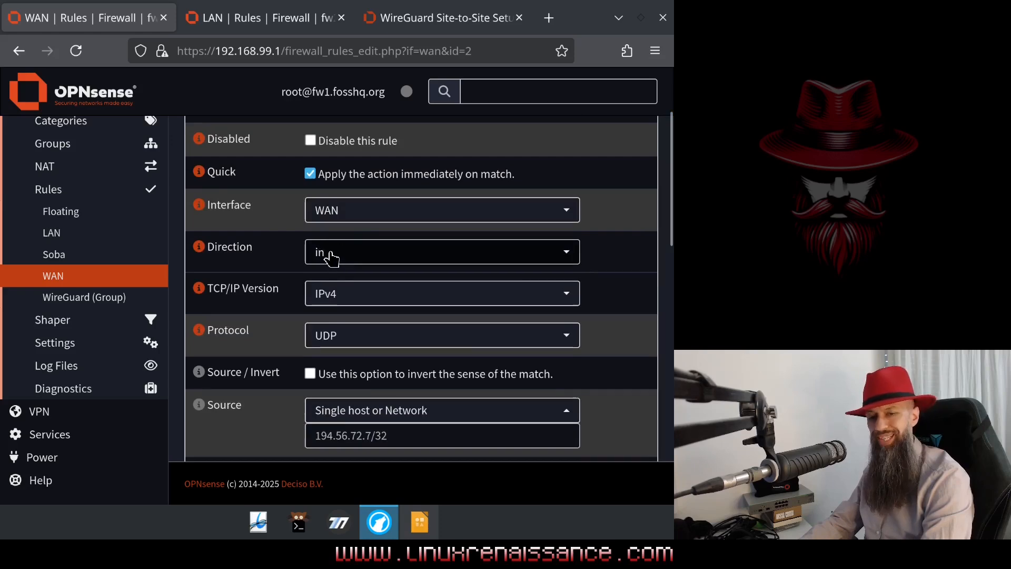
{"action": "scroll", "coordinate": [337, 285], "scroll_direction": "down", "scroll_amount": 3}
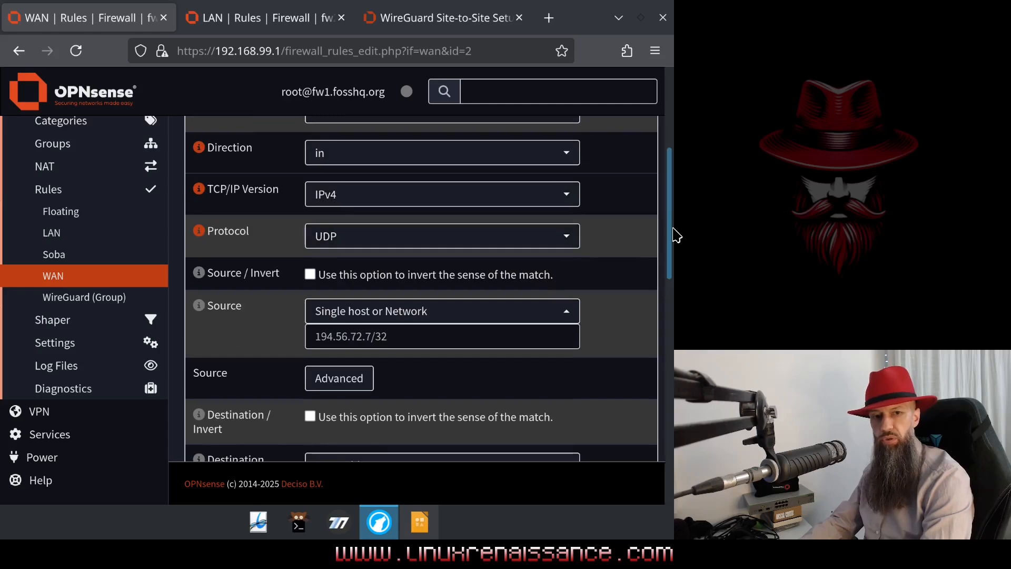
{"action": "scroll", "coordinate": [673, 233], "scroll_direction": "down", "scroll_amount": 3}
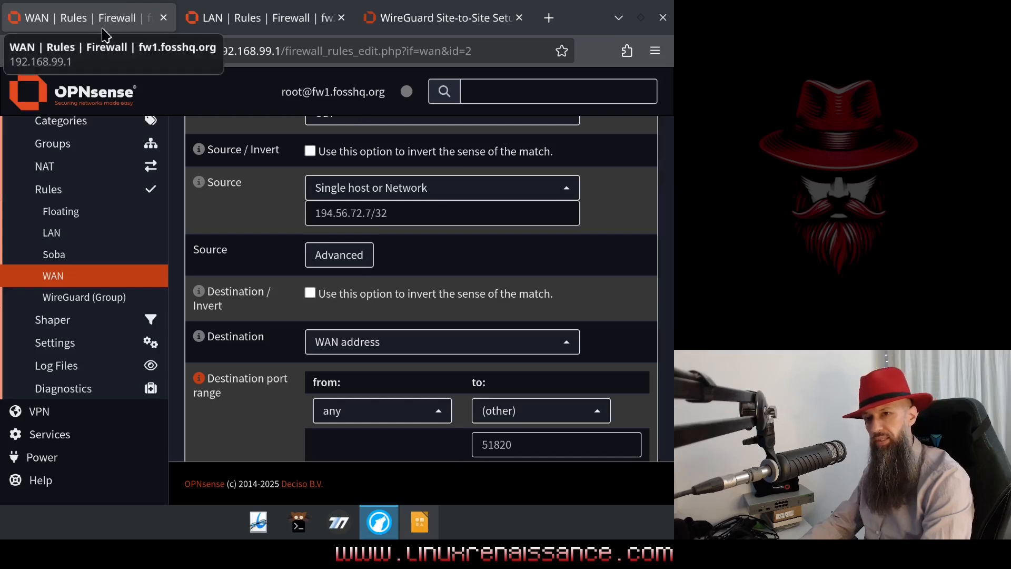
Step: Examine the WAN rule's source address by highlighting it in full, and recheck the protocol and interface settings above it
{"action": "left_click_drag", "start_coordinate": [388, 212], "coordinate": [314, 212]}
{"action": "left_click", "coordinate": [393, 213]}
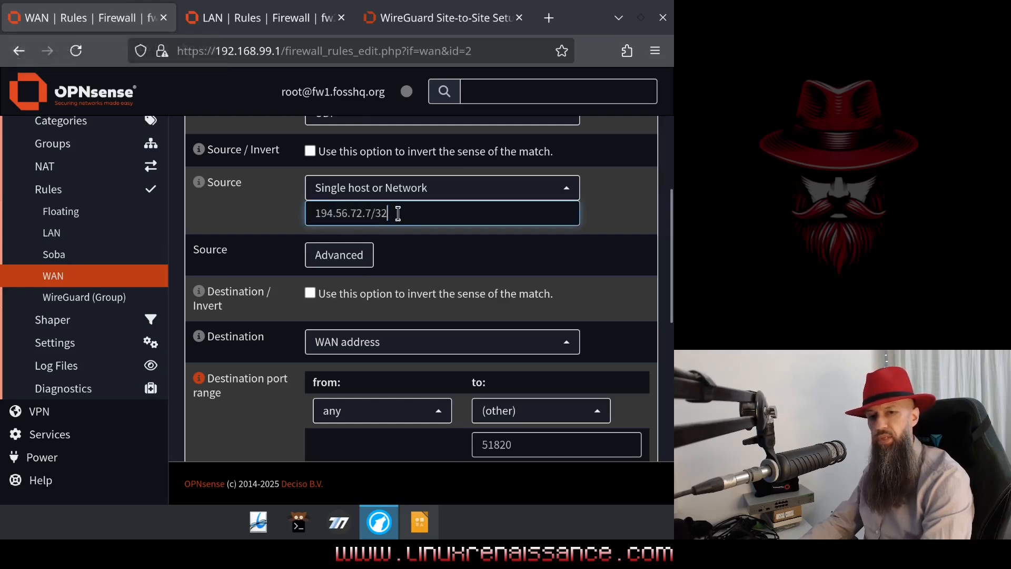
{"action": "left_click_drag", "start_coordinate": [409, 213], "coordinate": [308, 213]}
{"action": "left_click_drag", "start_coordinate": [674, 254], "coordinate": [673, 195]}
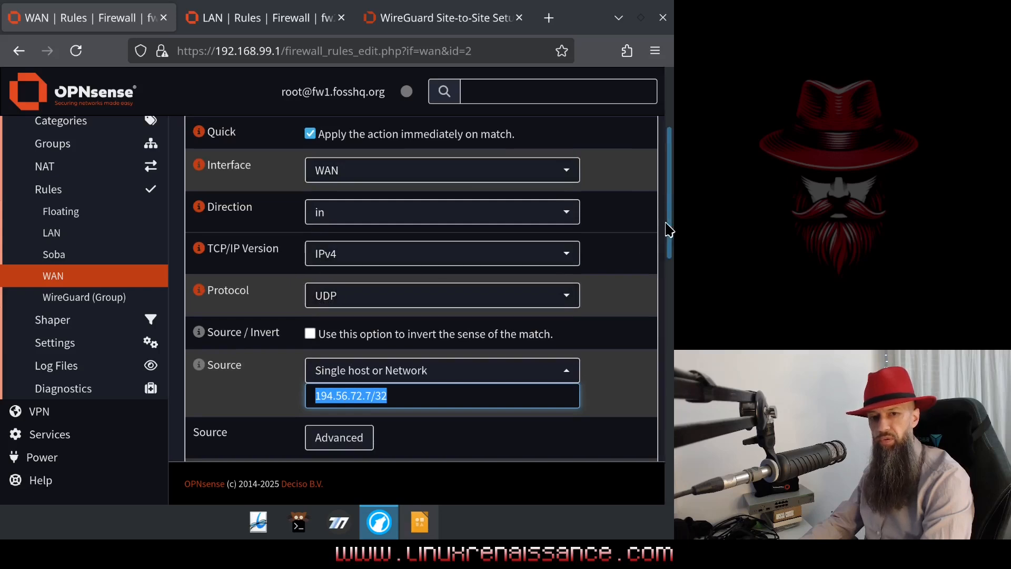
{"action": "left_click_drag", "start_coordinate": [668, 225], "coordinate": [671, 284]}
{"action": "left_click", "coordinate": [414, 230]}
{"action": "left_click_drag", "start_coordinate": [414, 230], "coordinate": [303, 226]}
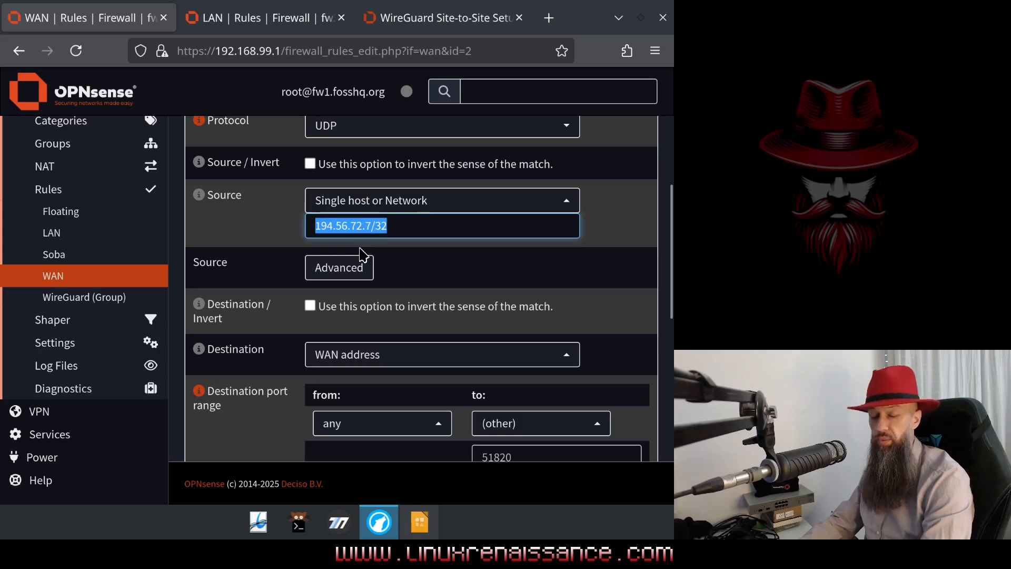
{"action": "left_click", "coordinate": [406, 227]}
{"action": "key", "text": "ctrl+a"}
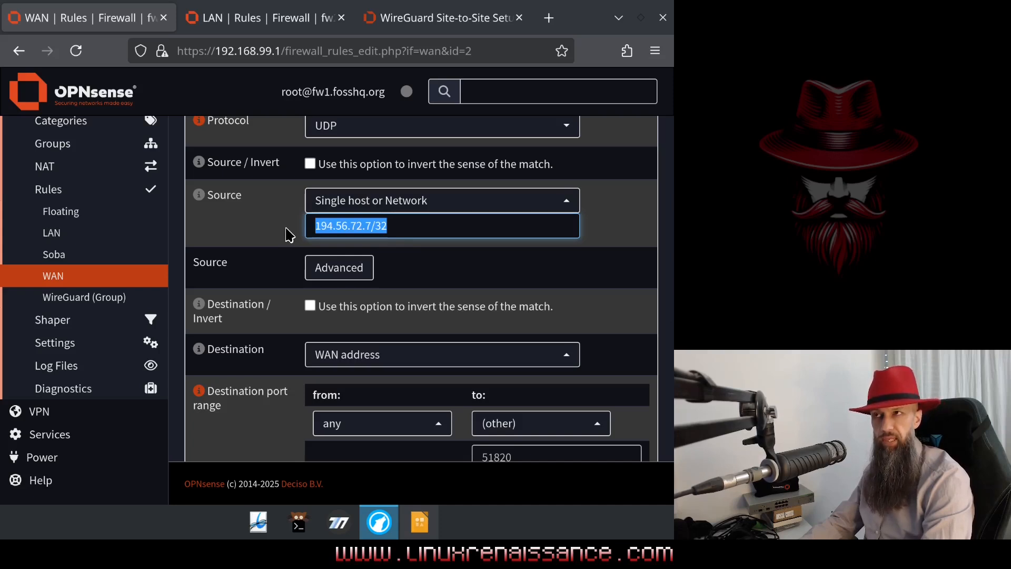
{"action": "left_click", "coordinate": [320, 225]}
{"action": "key", "text": "ctrl+a"}
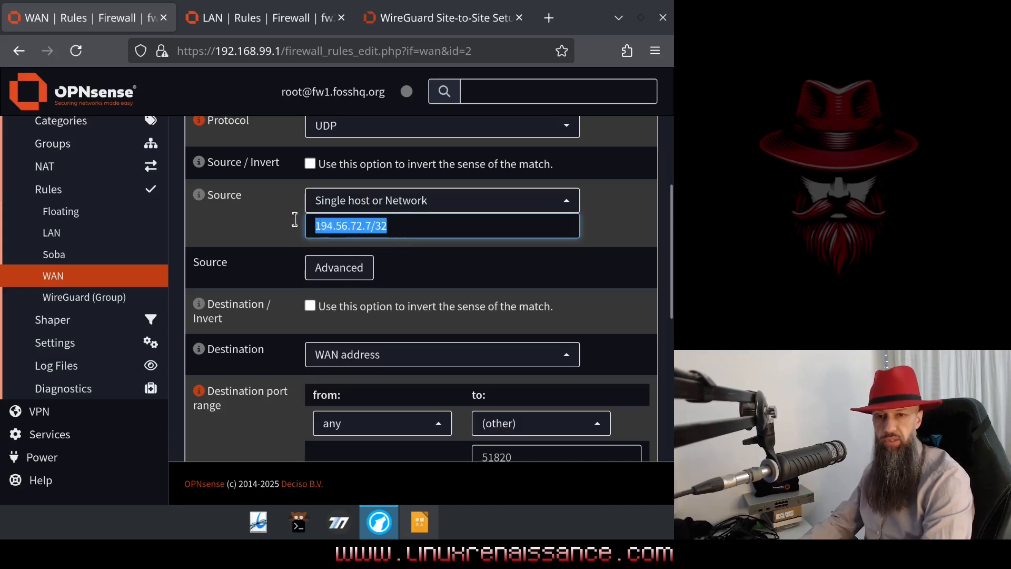
Step: Look through the WAN rule's source and destination choices, closing each list without selecting anything
{"action": "scroll", "coordinate": [674, 238], "scroll_direction": "down", "scroll_amount": 1}
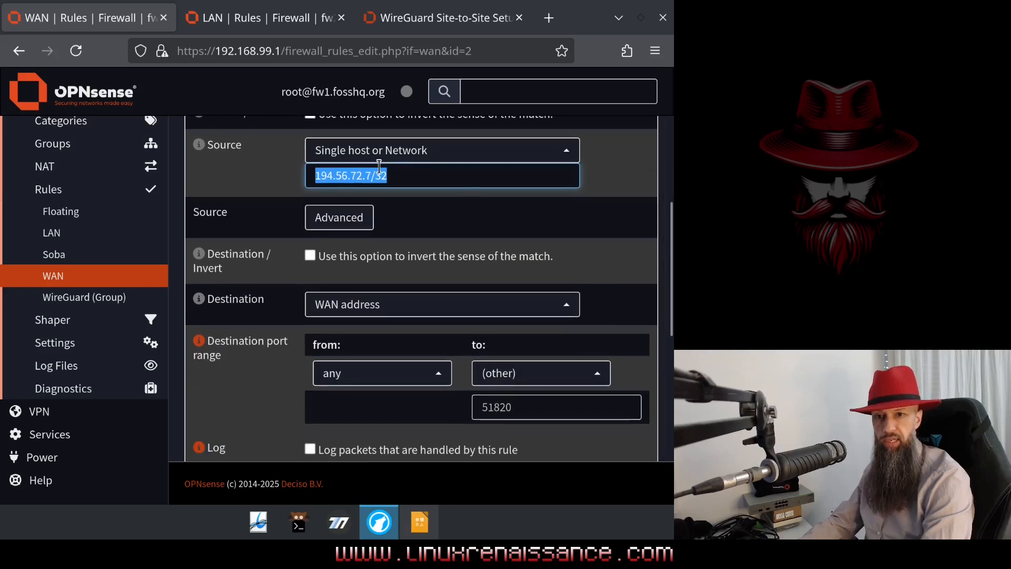
{"action": "left_click", "coordinate": [381, 151]}
{"action": "scroll", "coordinate": [524, 264], "scroll_direction": "down", "scroll_amount": 5}
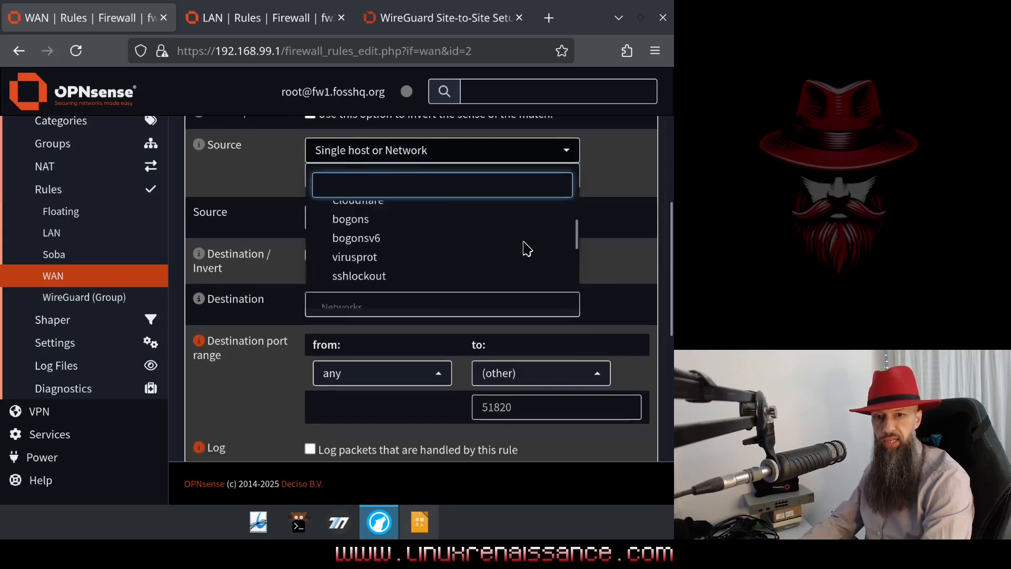
{"action": "scroll", "coordinate": [449, 264], "scroll_direction": "up", "scroll_amount": 2}
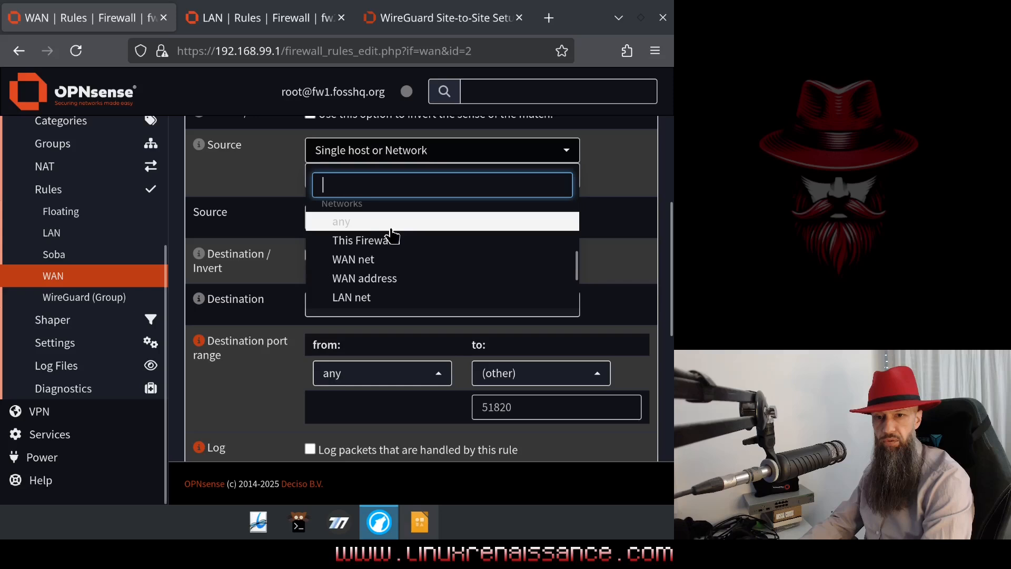
{"action": "scroll", "coordinate": [669, 221], "scroll_direction": "down", "scroll_amount": 1}
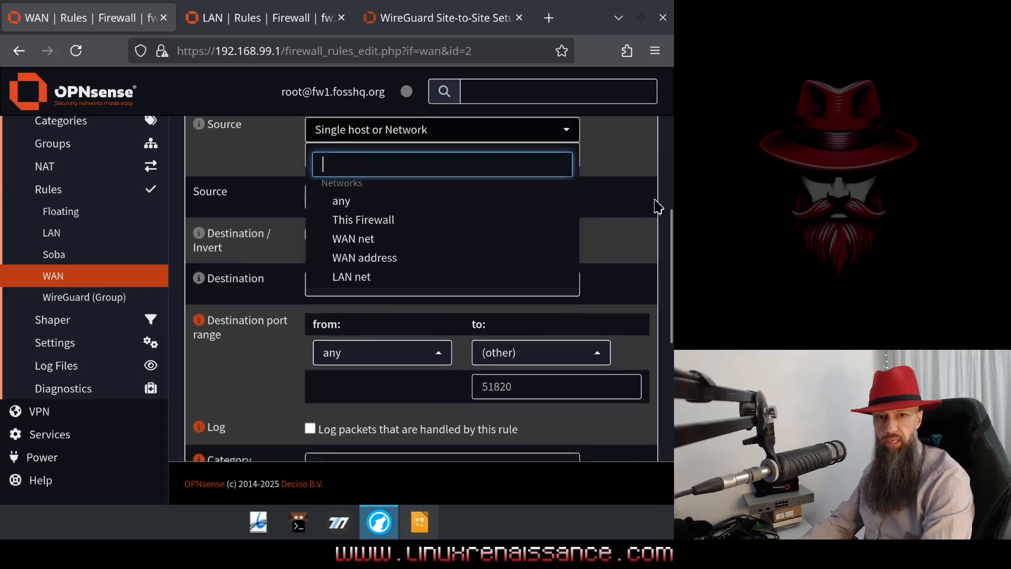
{"action": "left_click", "coordinate": [640, 195]}
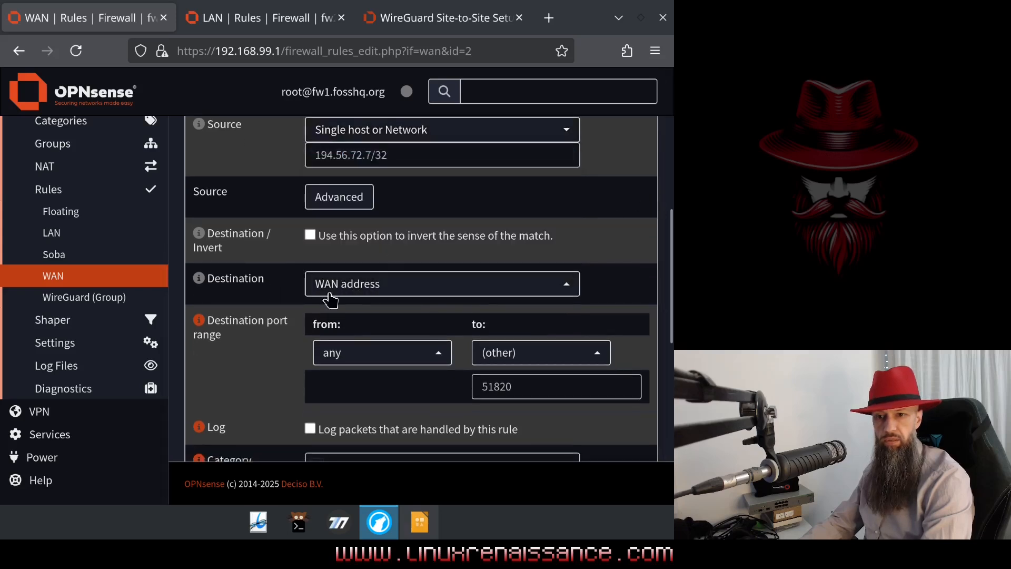
{"action": "left_click", "coordinate": [374, 287]}
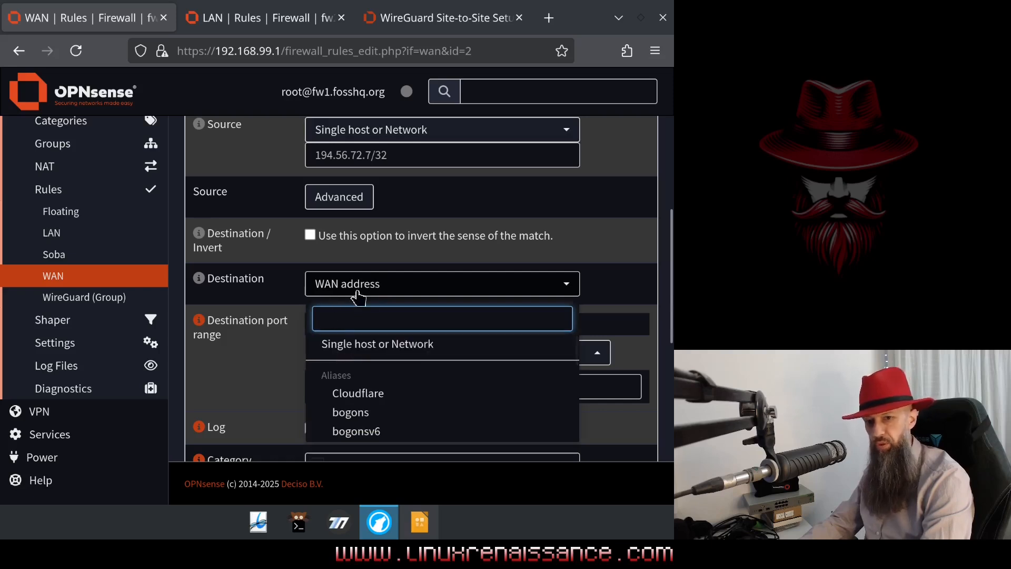
{"action": "left_click", "coordinate": [604, 296]}
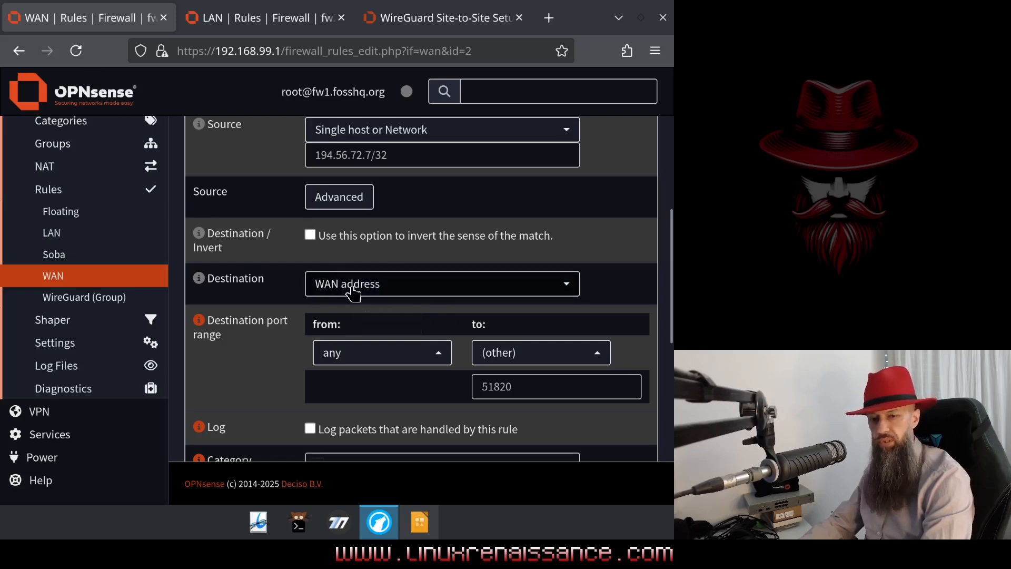
Step: Inspect the WAN rule's destination port range and highlight its end port
{"action": "left_click_drag", "start_coordinate": [672, 284], "coordinate": [673, 334]}
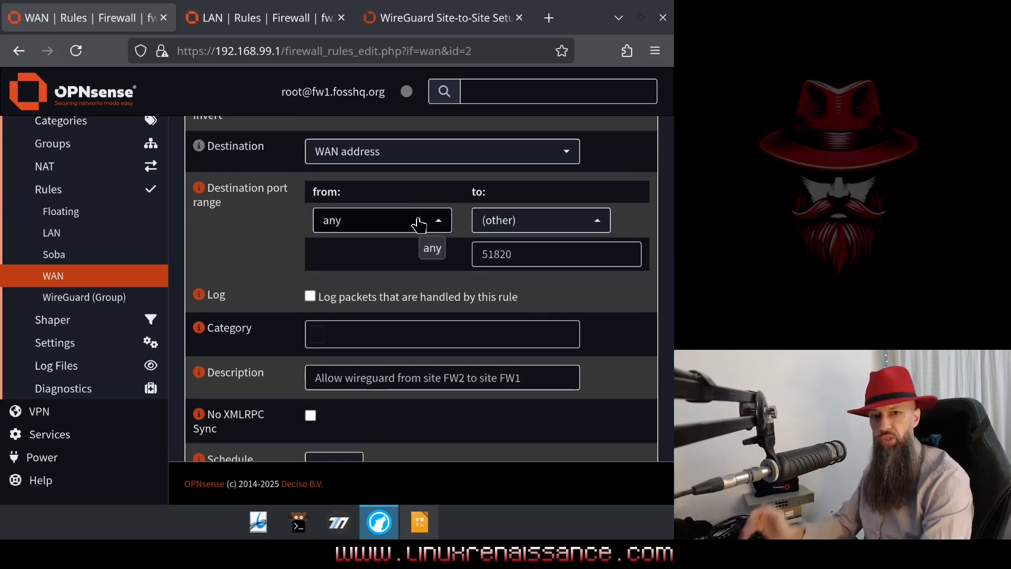
{"action": "left_click_drag", "start_coordinate": [521, 255], "coordinate": [486, 255]}
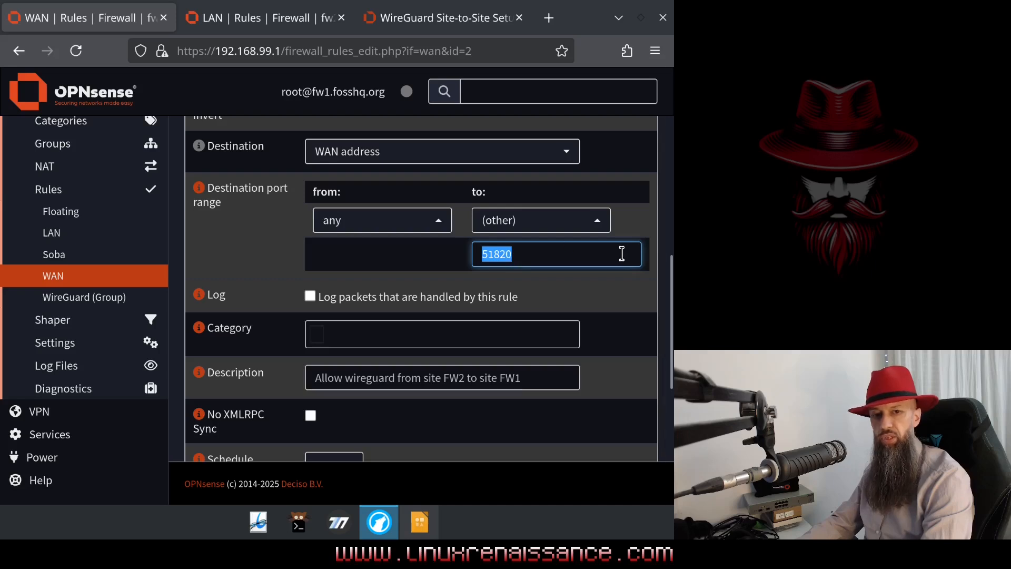
{"action": "left_click", "coordinate": [529, 253]}
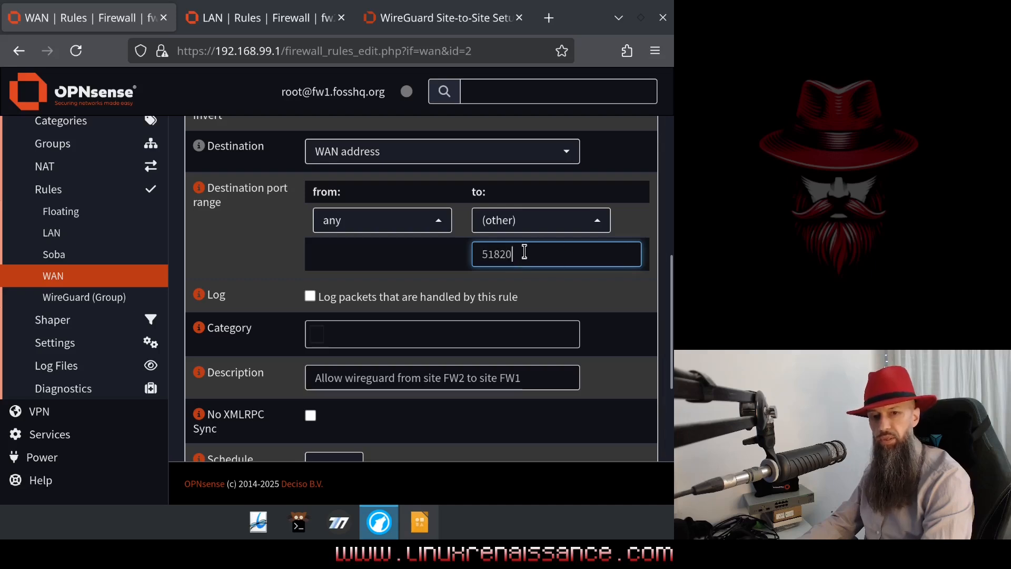
Step: Compare the WAN rule's destination end port with its source address, highlighting each value in turn
{"action": "left_click_drag", "start_coordinate": [495, 249], "coordinate": [475, 249]}
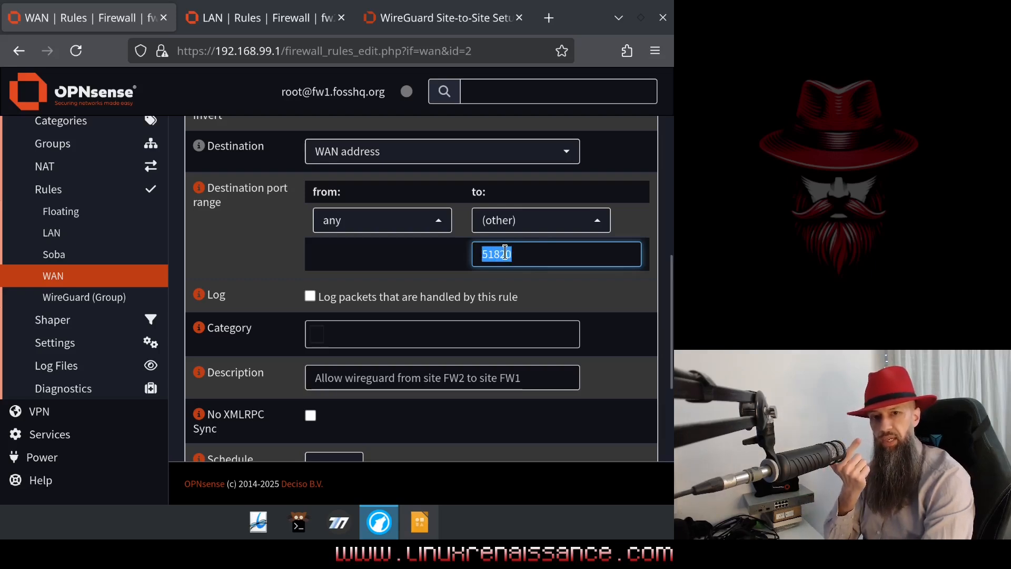
{"action": "scroll", "coordinate": [506, 253], "scroll_direction": "up", "scroll_amount": 3}
{"action": "left_click_drag", "start_coordinate": [414, 209], "coordinate": [304, 212]}
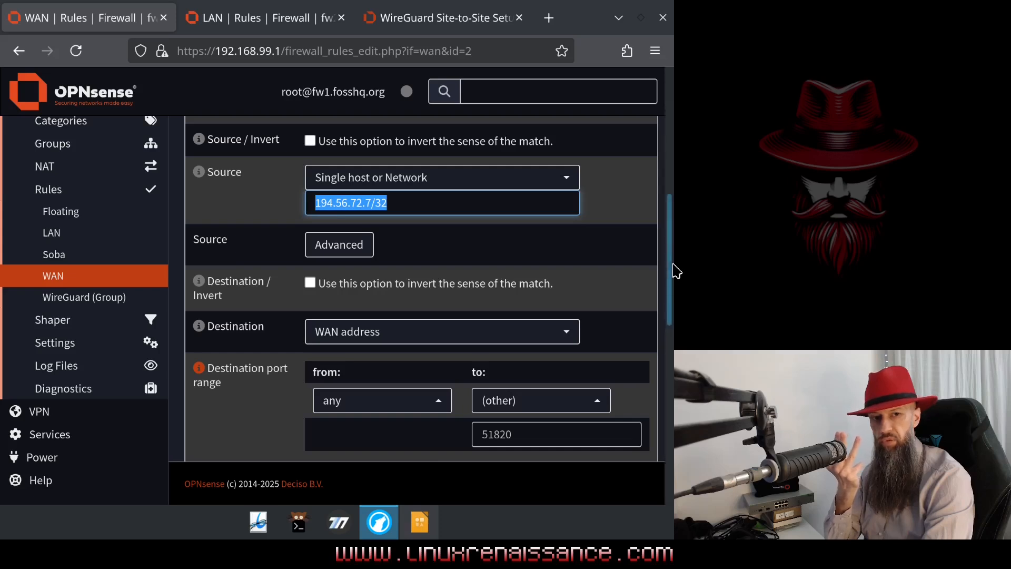
{"action": "scroll", "coordinate": [676, 284], "scroll_direction": "down", "scroll_amount": 2}
{"action": "scroll", "coordinate": [676, 285], "scroll_direction": "down", "scroll_amount": 2}
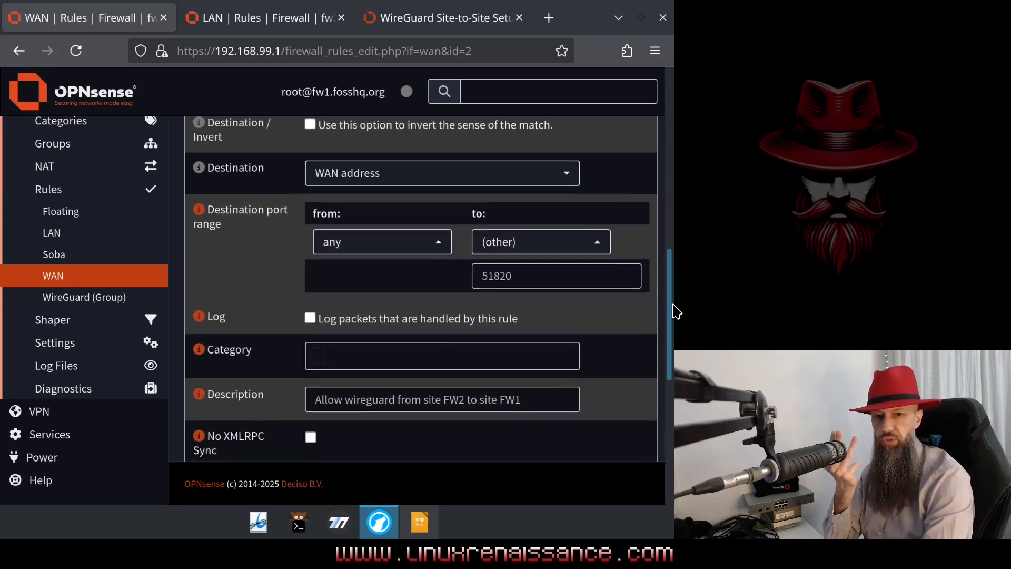
{"action": "scroll", "coordinate": [674, 295], "scroll_direction": "up", "scroll_amount": 3}
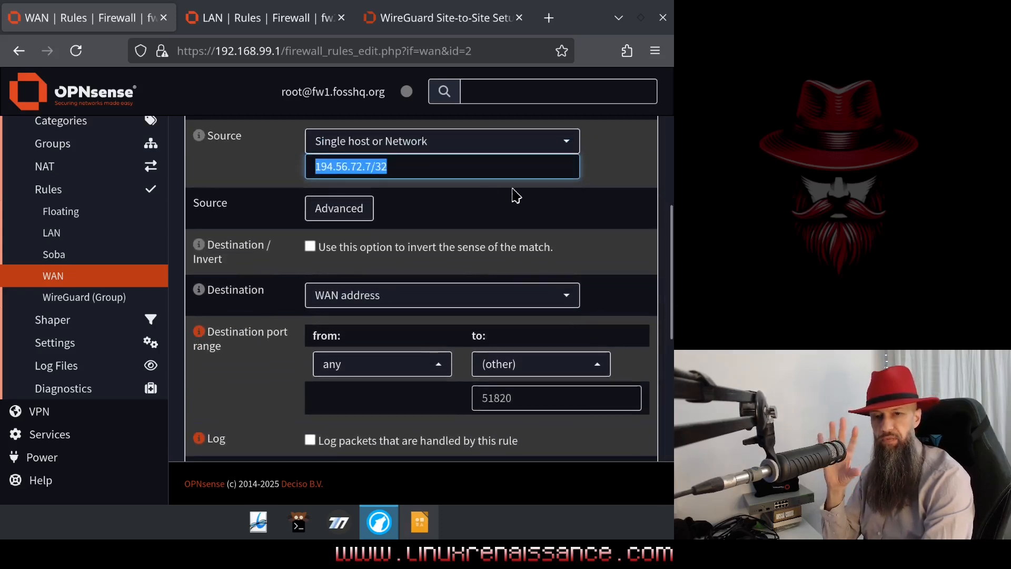
{"action": "left_click", "coordinate": [432, 169]}
{"action": "left_click_drag", "start_coordinate": [309, 174], "coordinate": [296, 170]}
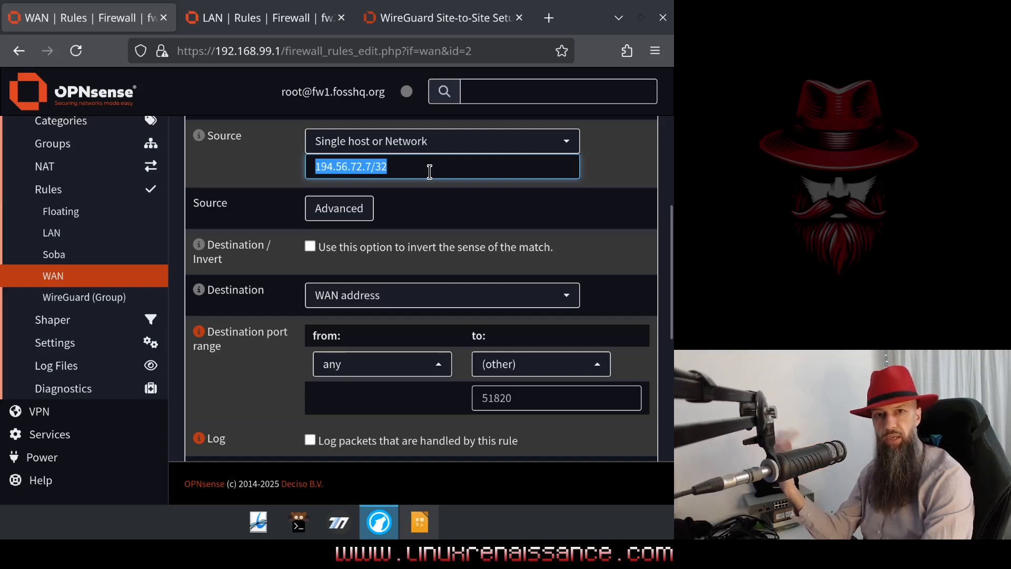
{"action": "scroll", "coordinate": [674, 252], "scroll_direction": "down", "scroll_amount": 2}
{"action": "scroll", "coordinate": [673, 252], "scroll_direction": "up", "scroll_amount": 2}
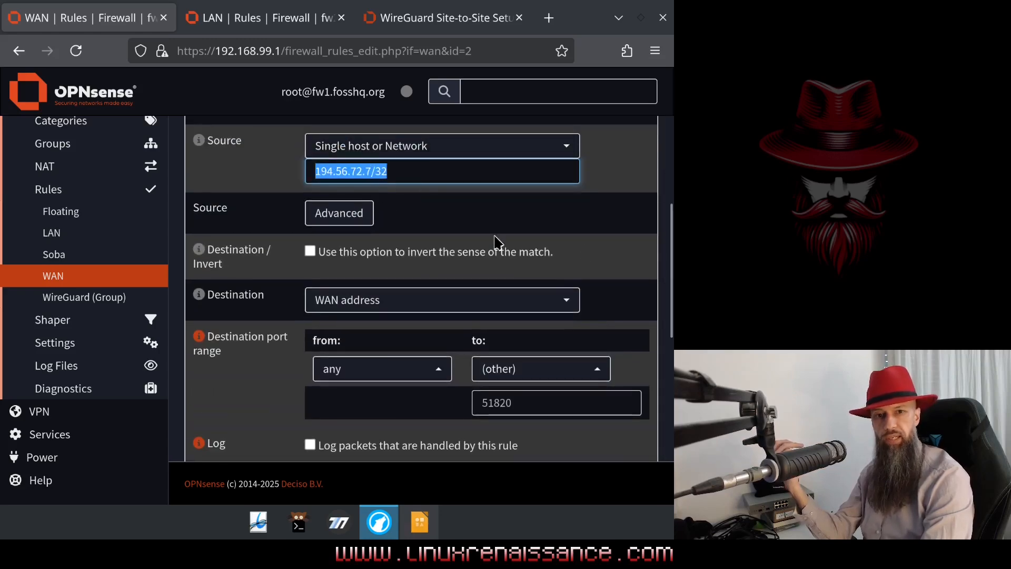
Step: Review the WAN rule's remaining settings from its destination port through description and gateway, and close the rule without saving
{"action": "scroll", "coordinate": [670, 243], "scroll_direction": "down", "scroll_amount": 5}
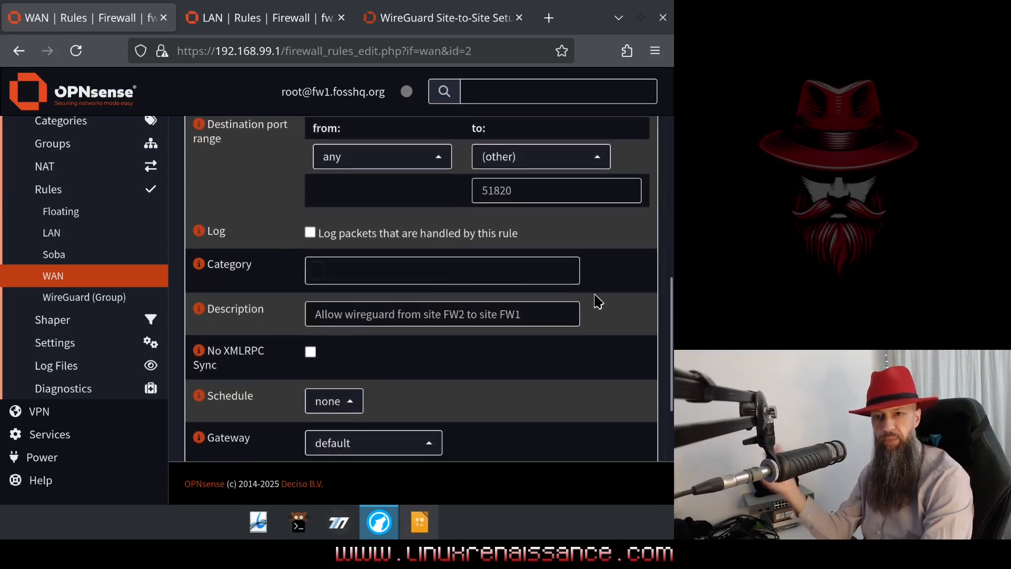
{"action": "scroll", "coordinate": [673, 306], "scroll_direction": "down", "scroll_amount": 1}
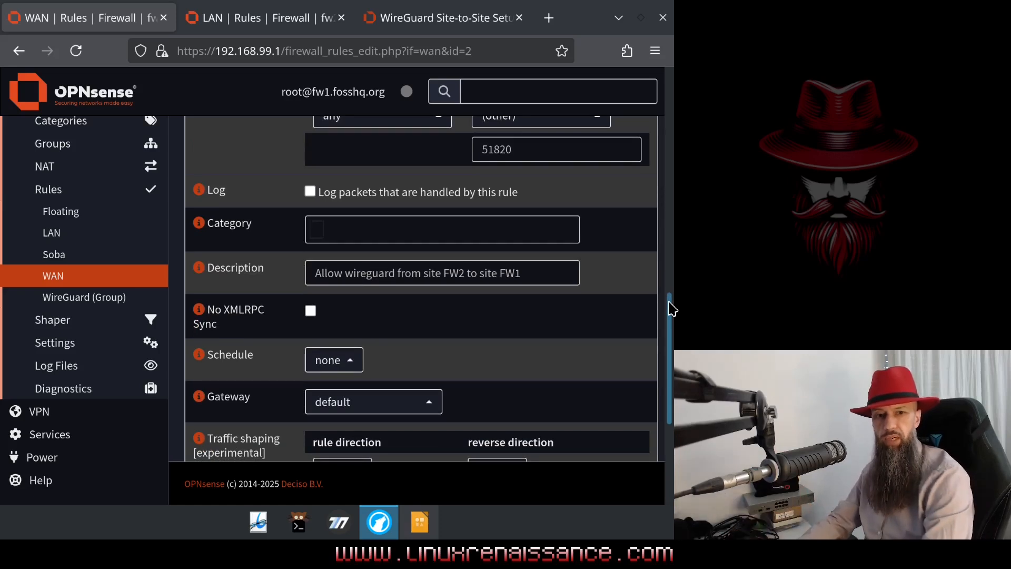
{"action": "left_click_drag", "start_coordinate": [673, 305], "coordinate": [676, 247]}
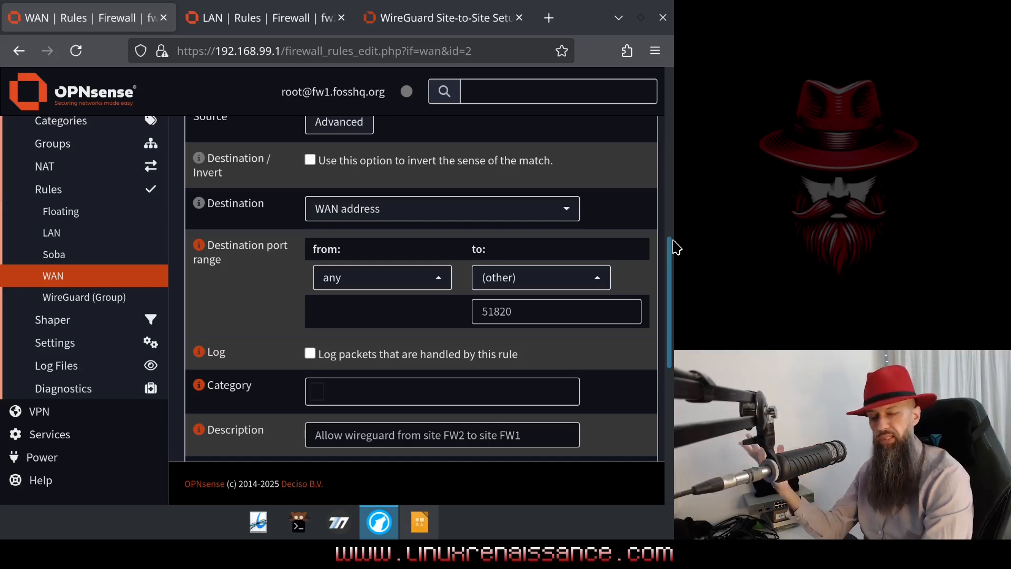
{"action": "left_click_drag", "start_coordinate": [674, 242], "coordinate": [671, 322]}
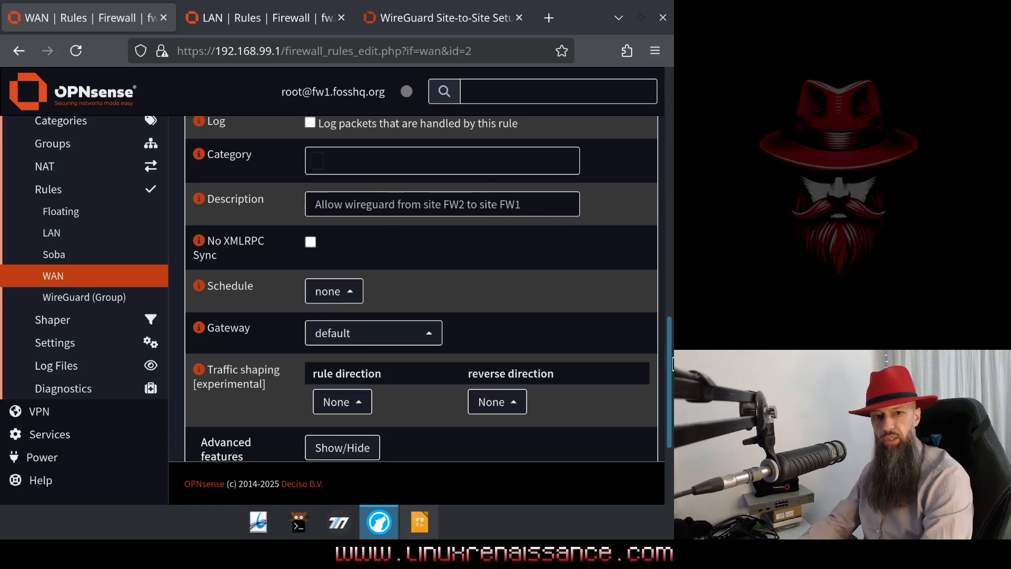
{"action": "scroll", "coordinate": [671, 349], "scroll_direction": "down", "scroll_amount": 2}
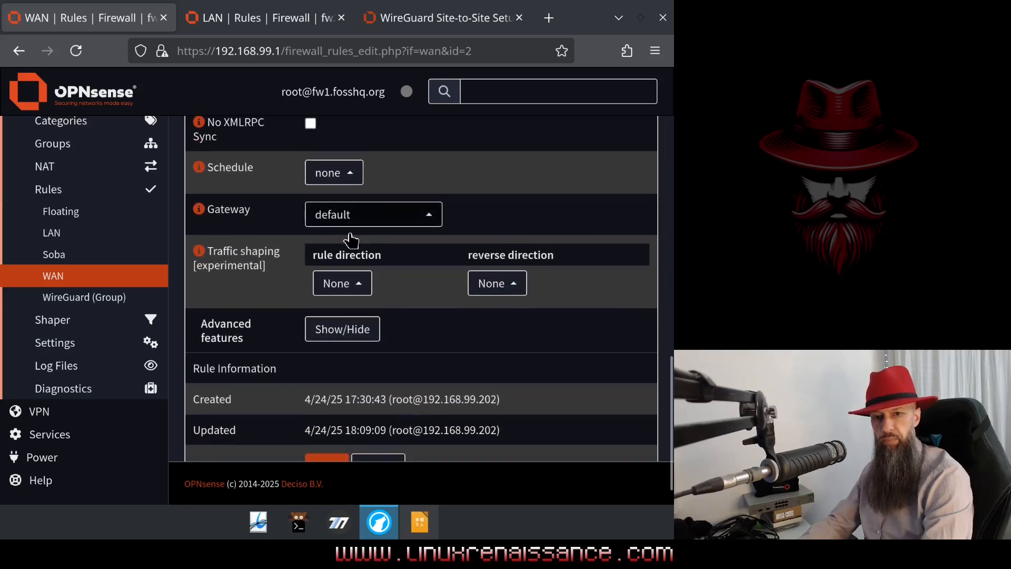
{"action": "scroll", "coordinate": [667, 380], "scroll_direction": "down", "scroll_amount": 1}
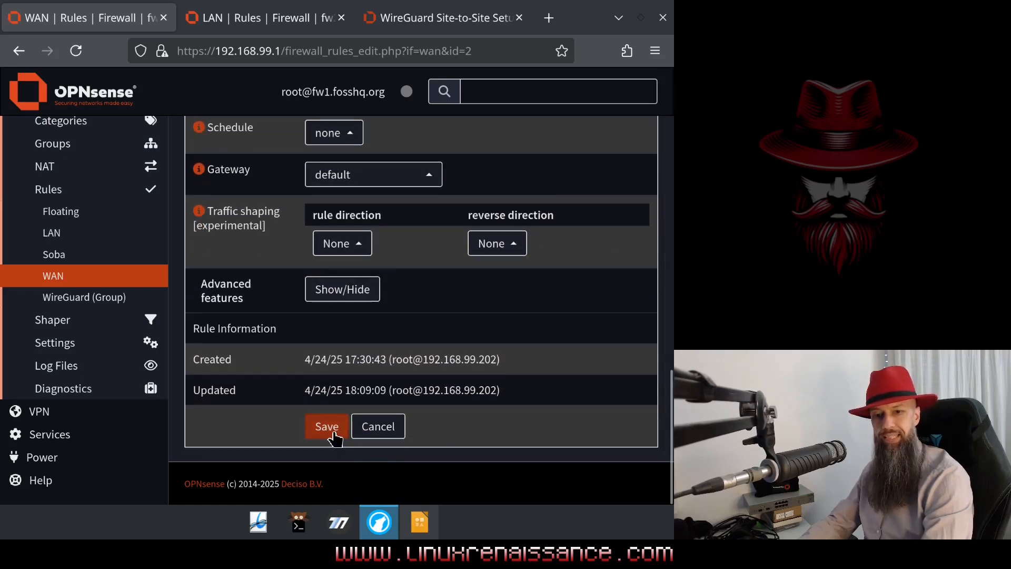
{"action": "left_click", "coordinate": [372, 432]}
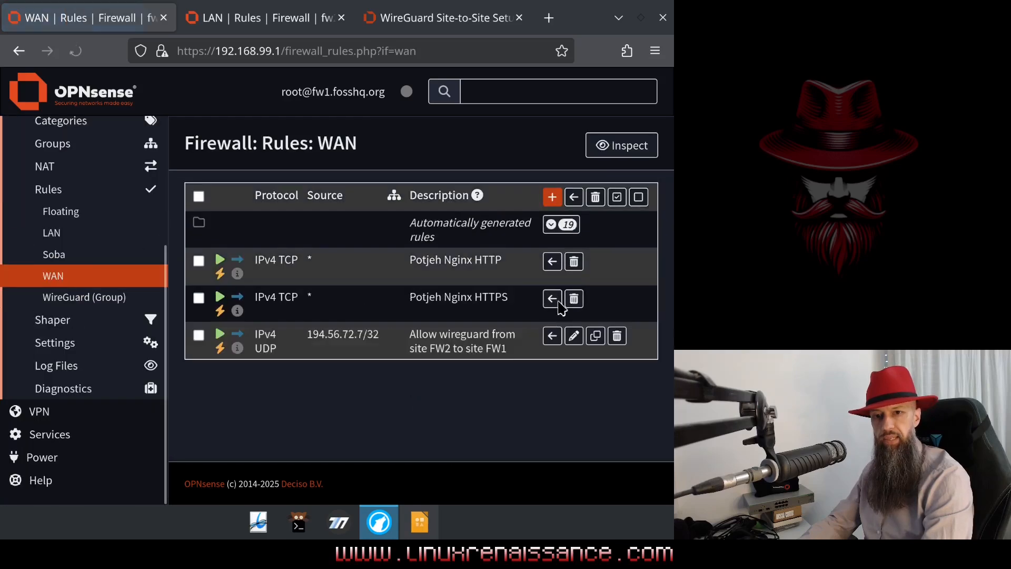
Step: On fw2, open the WAN rule "Allow traffic from FW1 site to FW2 site" and review its action, interface, direction and protocol
{"action": "left_click", "coordinate": [247, 21]}
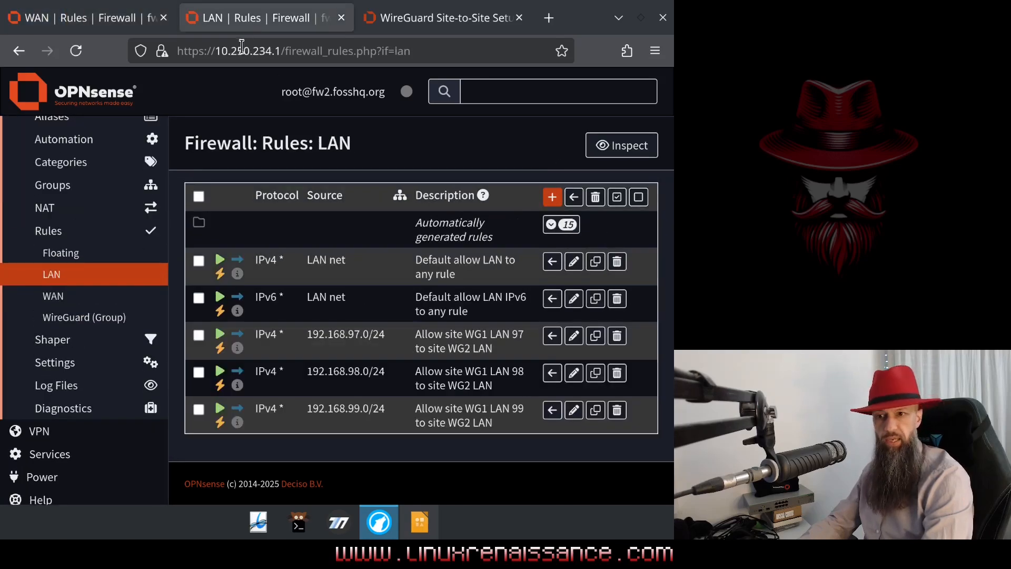
{"action": "left_click", "coordinate": [57, 299]}
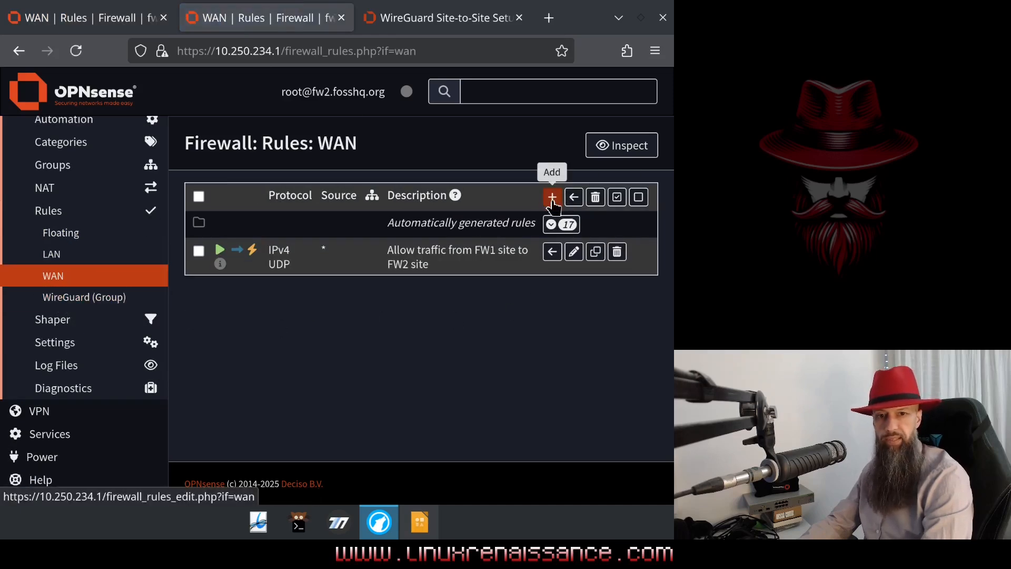
{"action": "left_click", "coordinate": [573, 252]}
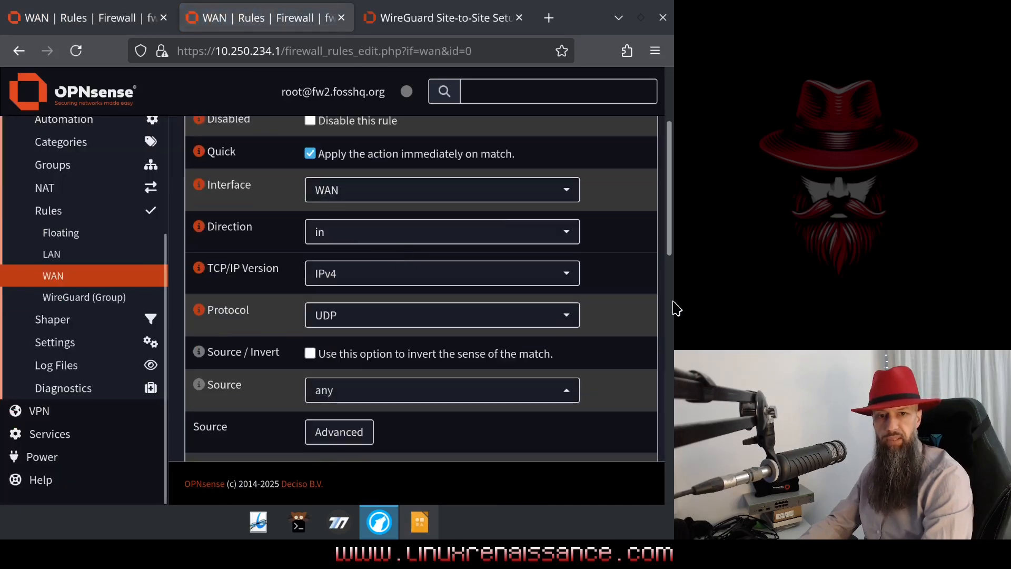
{"action": "scroll", "coordinate": [672, 227], "scroll_direction": "up", "scroll_amount": 3}
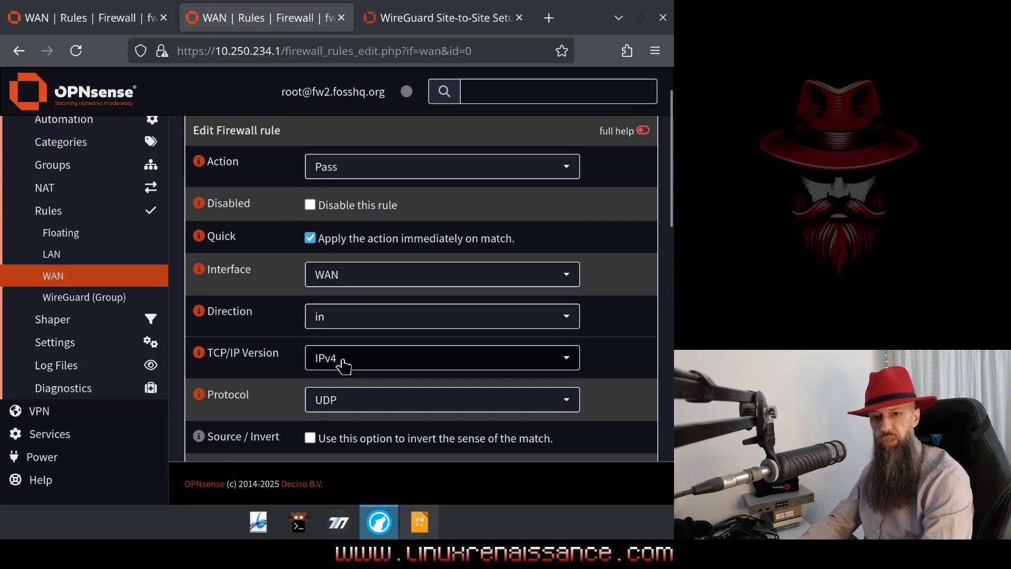
Step: Examine the source, destination and destination port range of fw2's WAN rule
{"action": "left_click_drag", "start_coordinate": [675, 217], "coordinate": [669, 293]}
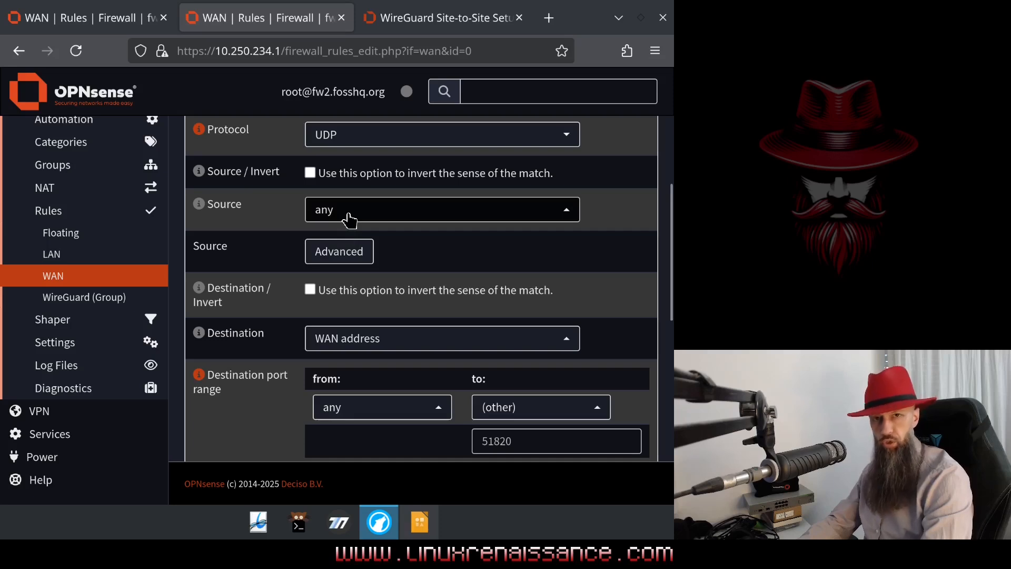
{"action": "scroll", "coordinate": [674, 280], "scroll_direction": "down", "scroll_amount": 2}
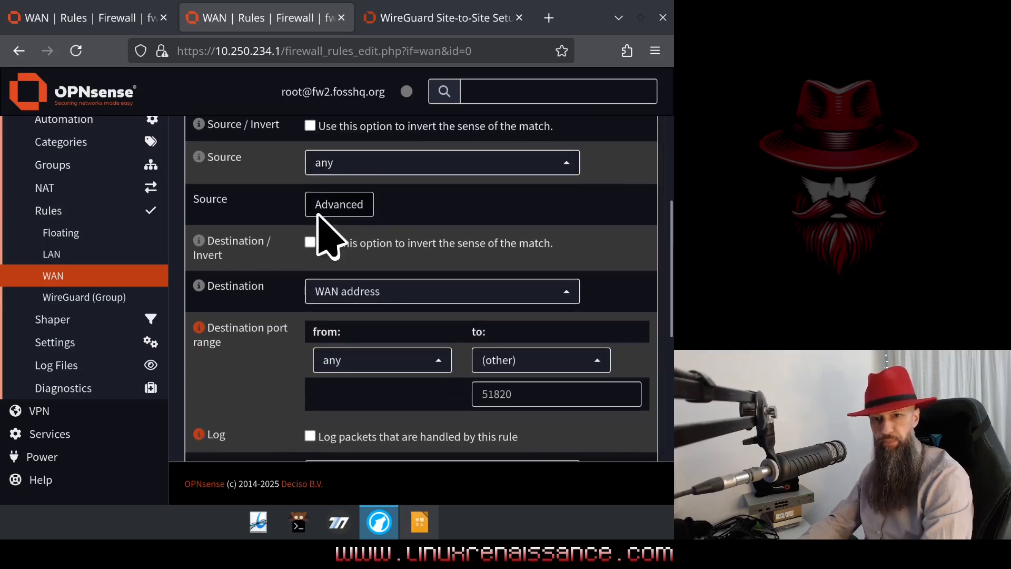
{"action": "scroll", "coordinate": [673, 279], "scroll_direction": "down", "scroll_amount": 3}
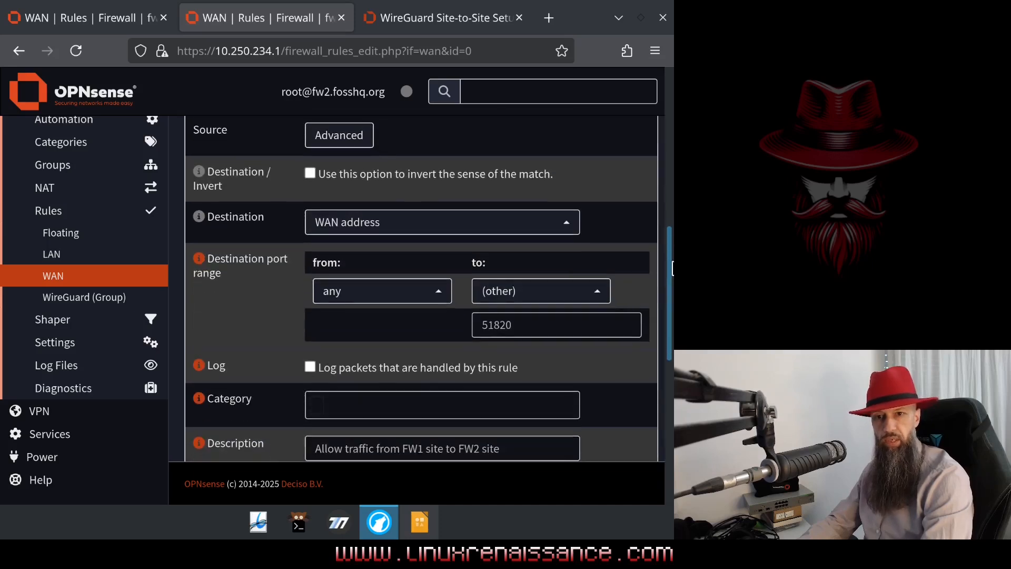
{"action": "scroll", "coordinate": [677, 268], "scroll_direction": "up", "scroll_amount": 1}
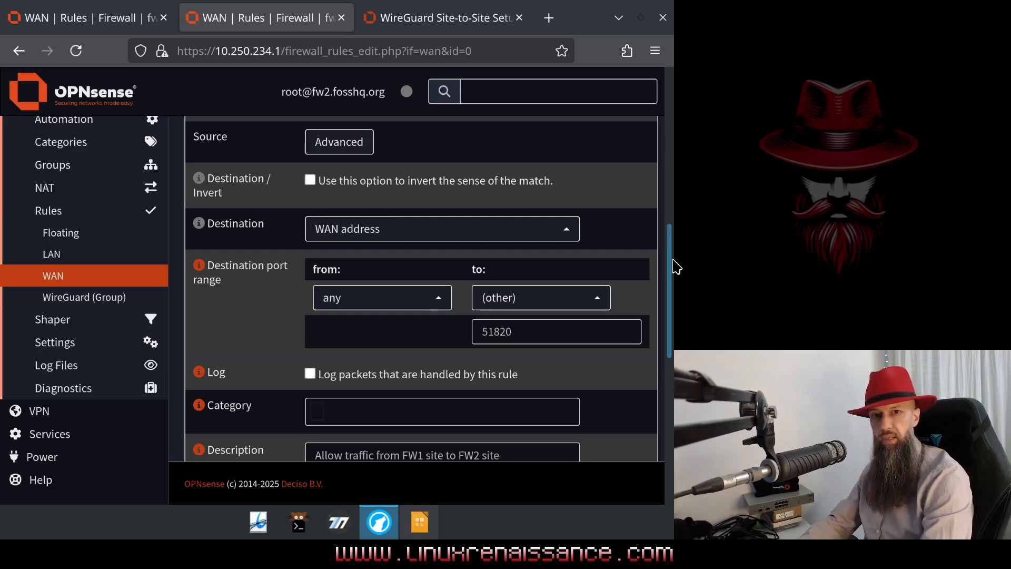
Step: Check the description, schedule, gateway and traffic shaping of fw2's WAN rule, and close it without saving
{"action": "left_click_drag", "start_coordinate": [674, 261], "coordinate": [674, 291]}
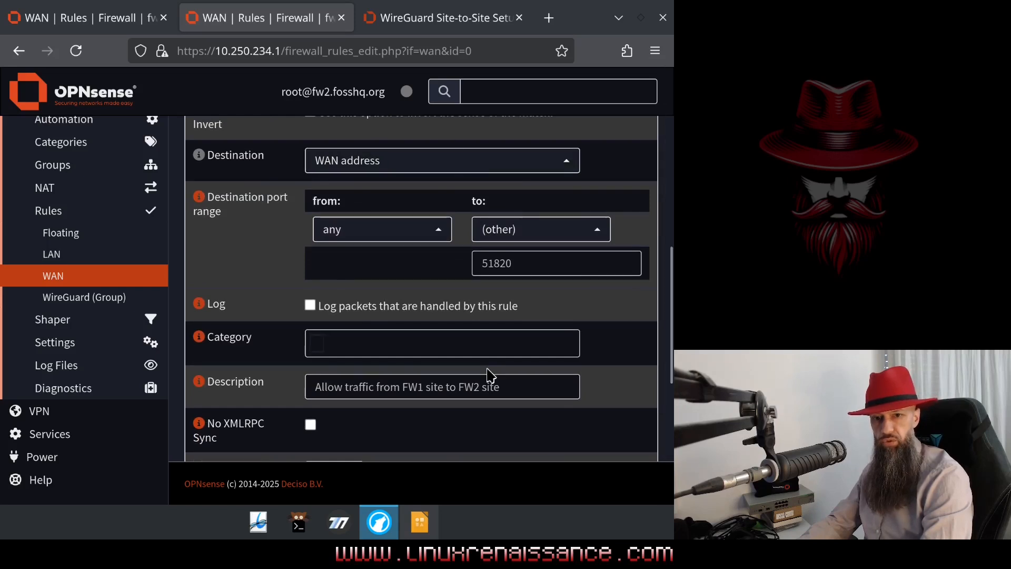
{"action": "left_click_drag", "start_coordinate": [672, 282], "coordinate": [670, 350]}
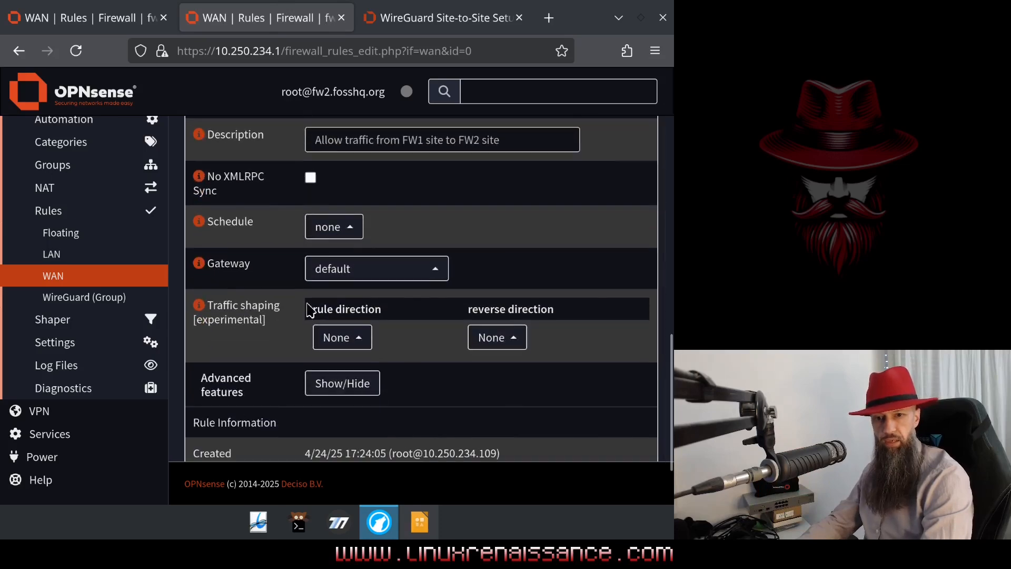
{"action": "left_click_drag", "start_coordinate": [660, 419], "coordinate": [661, 453]}
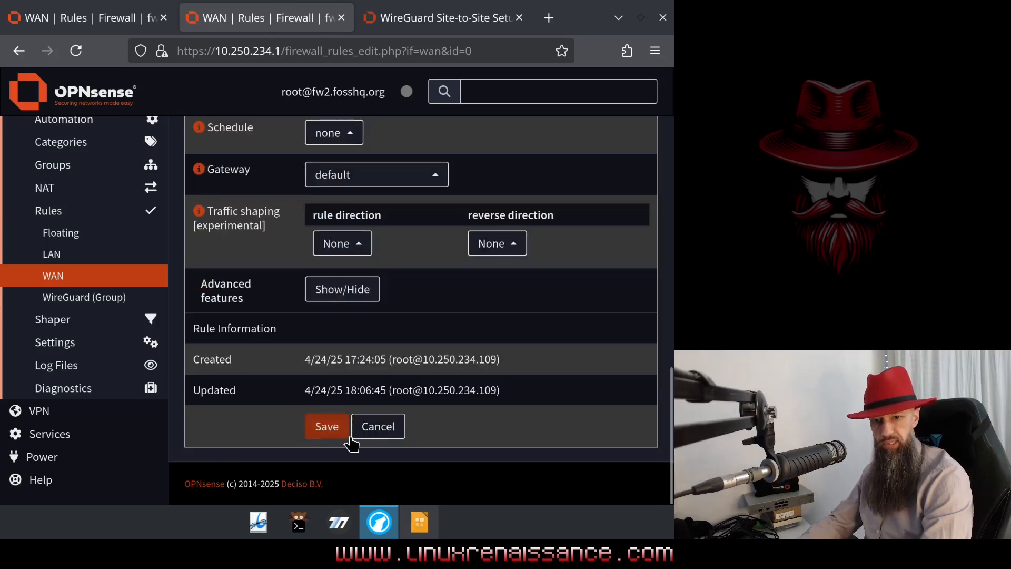
{"action": "left_click", "coordinate": [378, 436]}
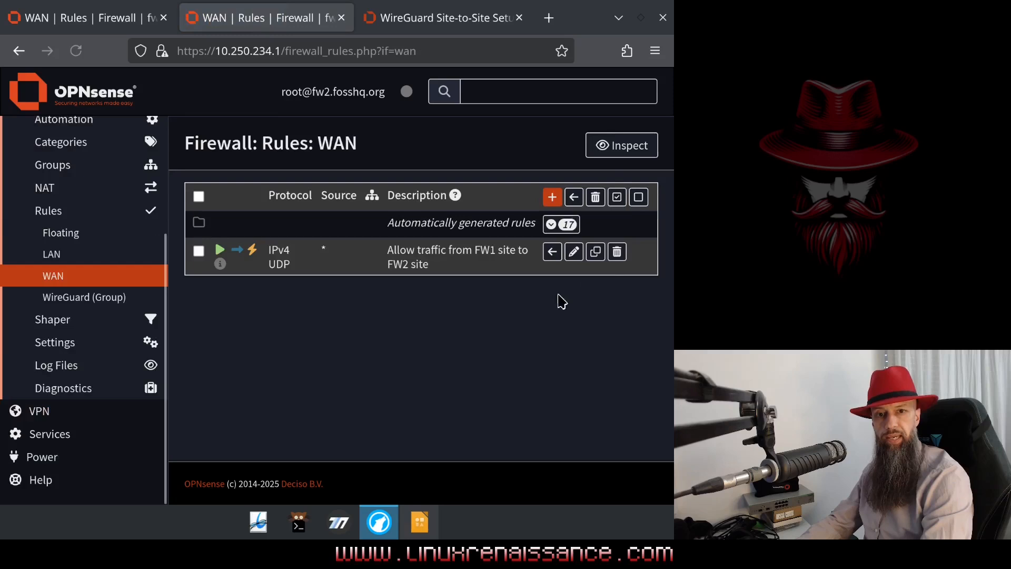
Step: On fw1, open the WireGuard (Group) rule "Allow site FW2 LAN to site FW1 LAN"
{"action": "left_click", "coordinate": [100, 22]}
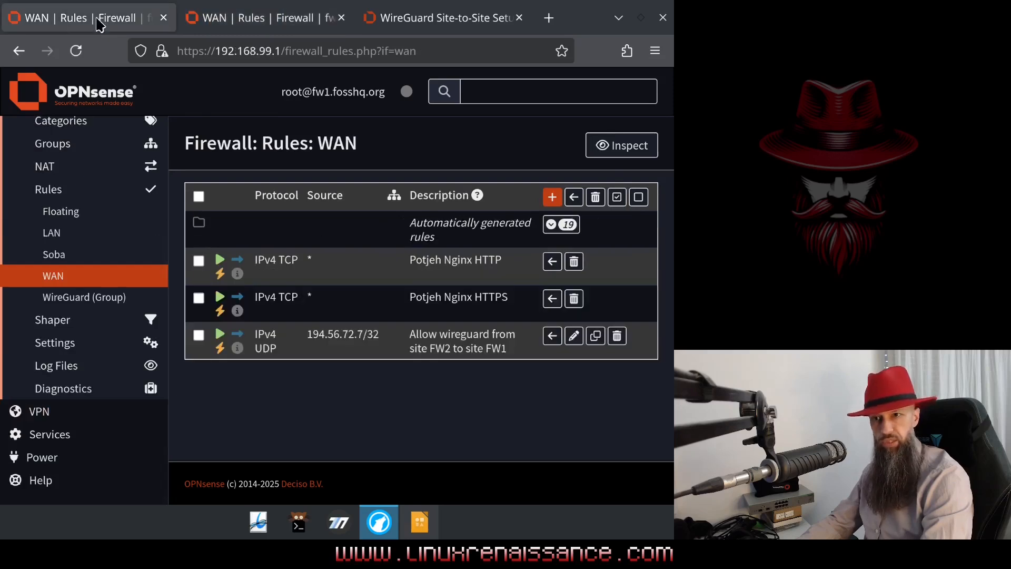
{"action": "left_click", "coordinate": [72, 298]}
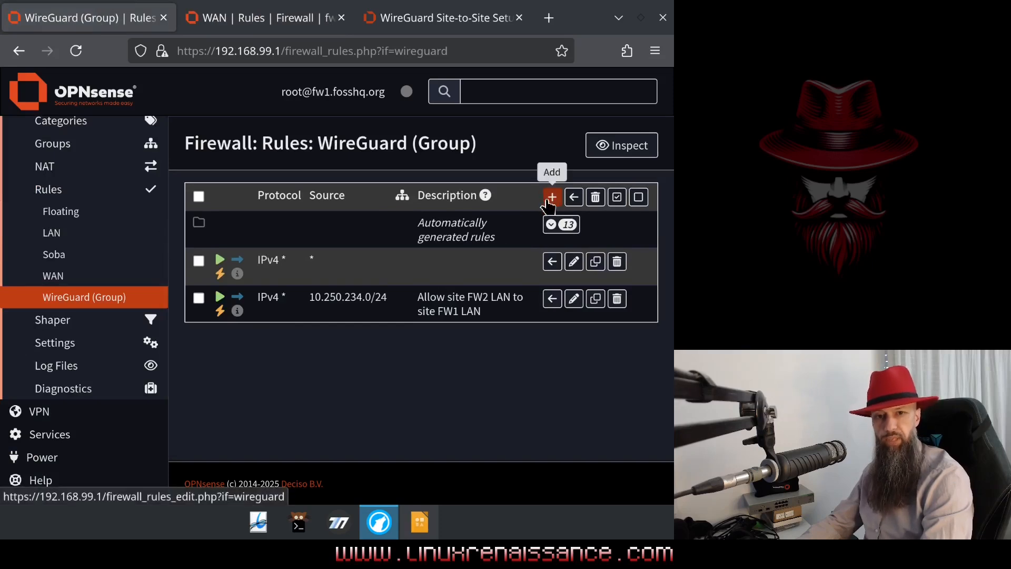
{"action": "left_click", "coordinate": [573, 299]}
Step: Review the WireGuard group rule's action and basic settings, and view the interface choices without changing the selection
{"action": "scroll", "coordinate": [652, 323], "scroll_direction": "down", "scroll_amount": 3}
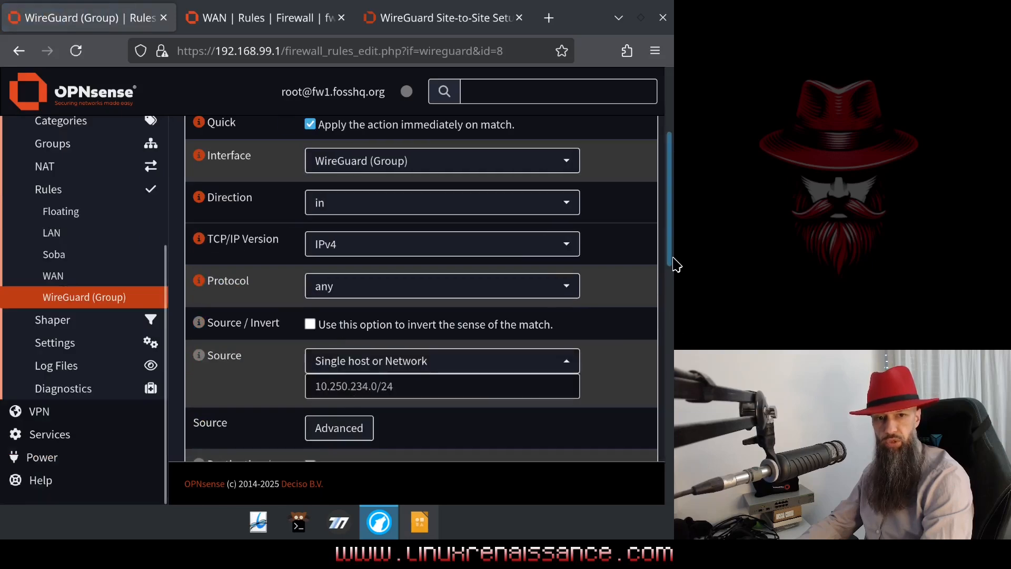
{"action": "left_click_drag", "start_coordinate": [673, 260], "coordinate": [673, 201]}
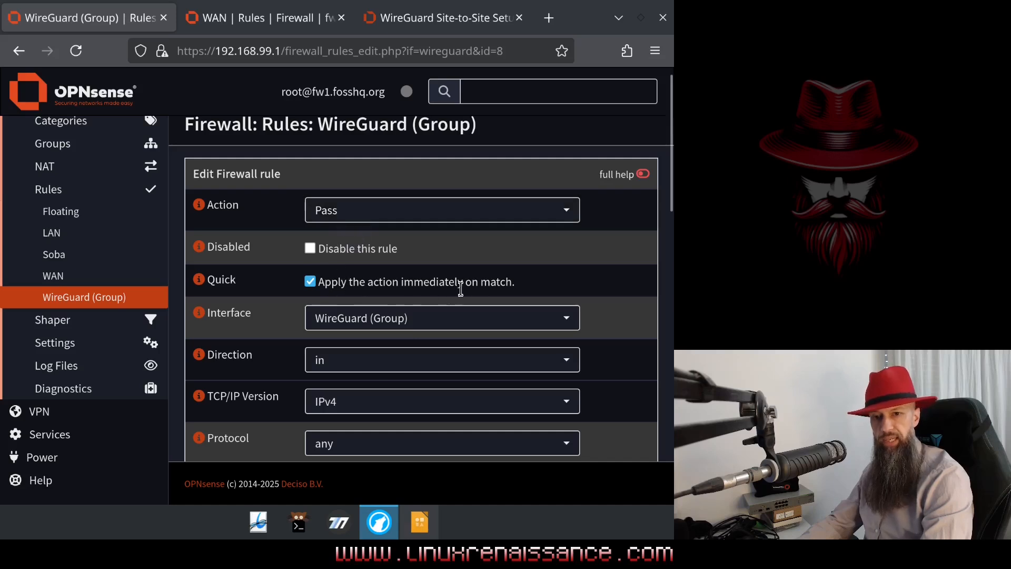
{"action": "left_click_drag", "start_coordinate": [673, 174], "coordinate": [672, 219]}
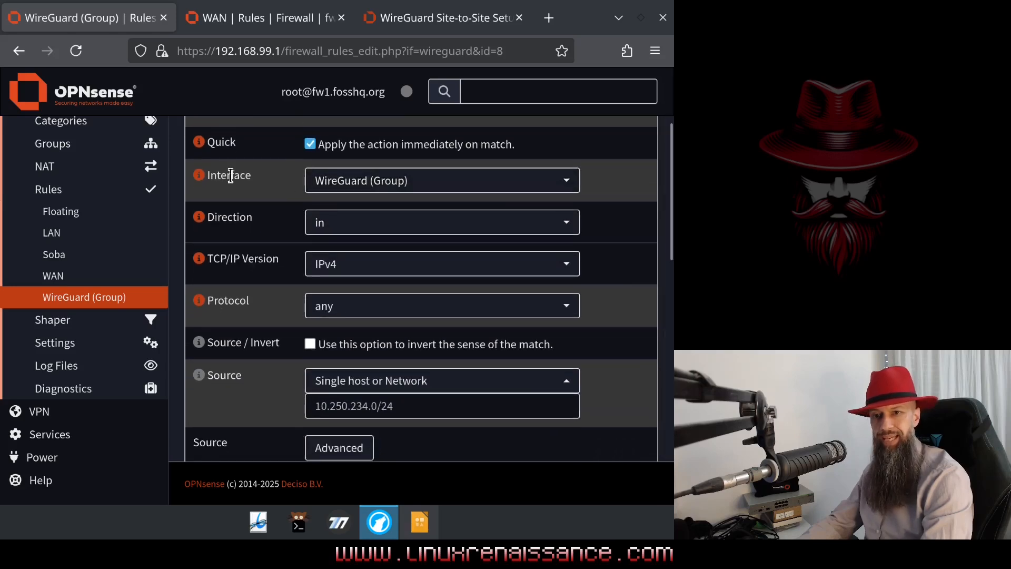
{"action": "left_click", "coordinate": [323, 180]}
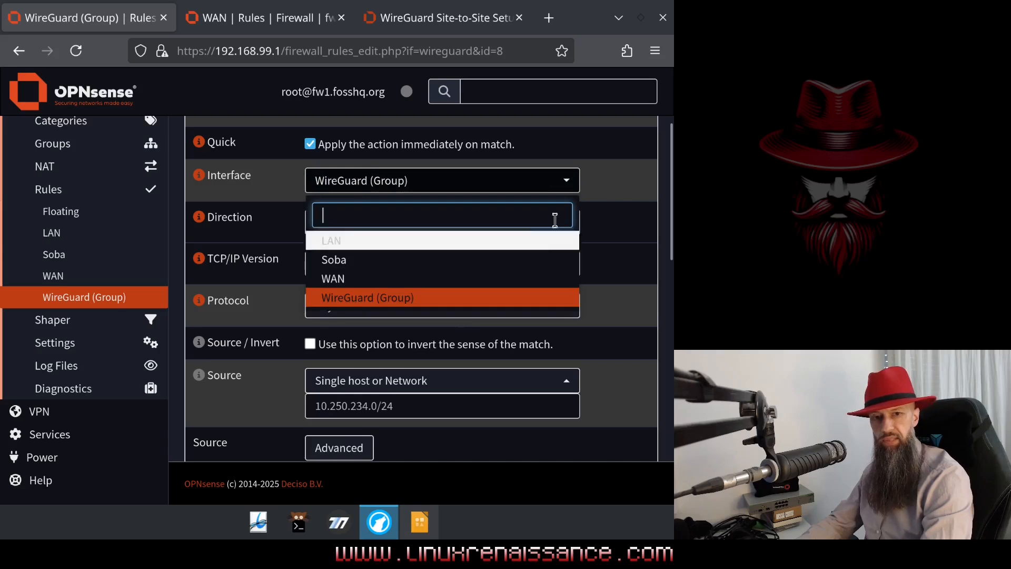
{"action": "left_click", "coordinate": [593, 191]}
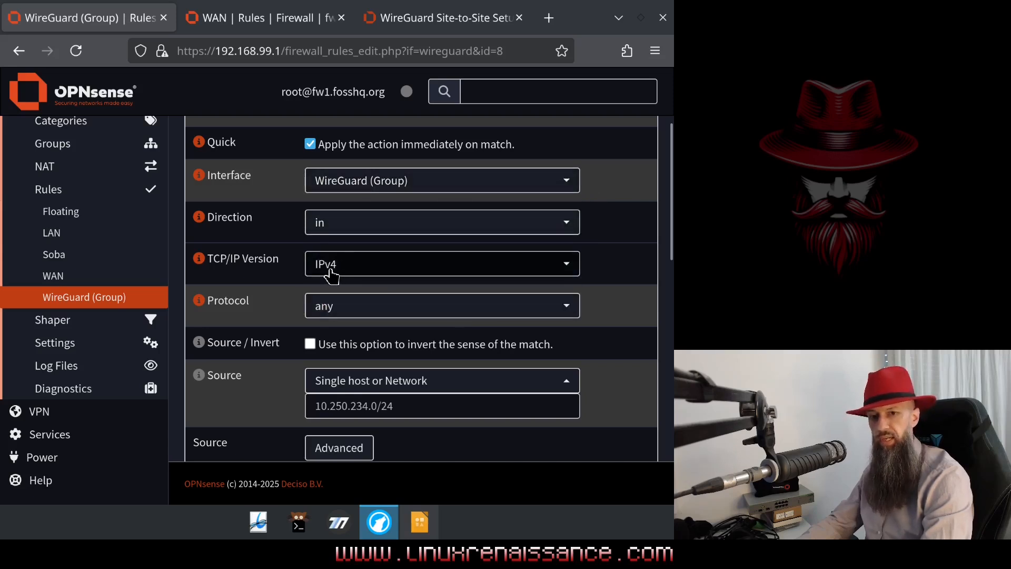
Step: Inspect the WireGuard group rule's protocol, source and destination, highlighting the source network
{"action": "scroll", "coordinate": [676, 258], "scroll_direction": "down", "scroll_amount": 1}
{"action": "left_click_drag", "start_coordinate": [675, 258], "coordinate": [670, 293]}
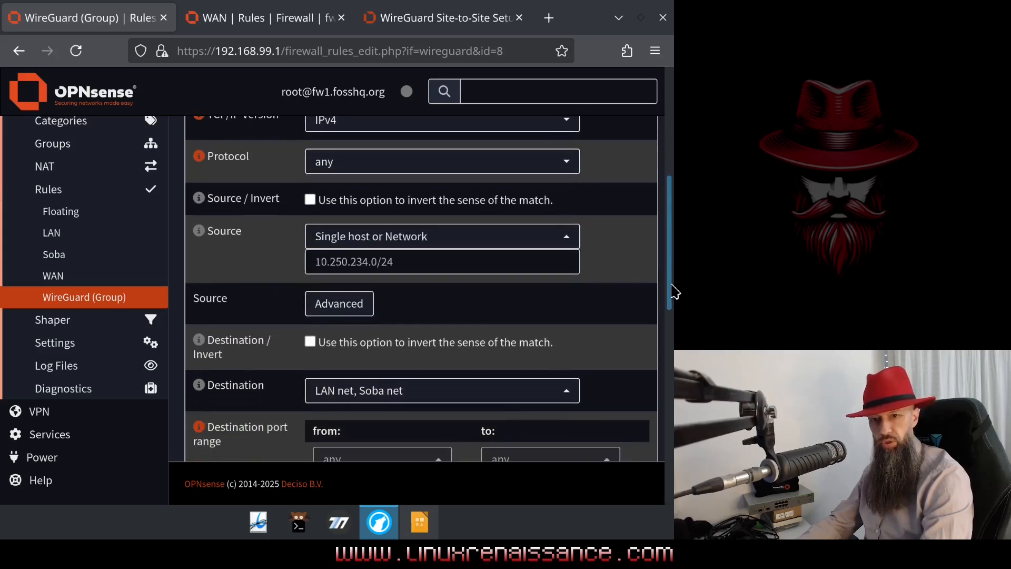
{"action": "left_click_drag", "start_coordinate": [388, 262], "coordinate": [317, 257]}
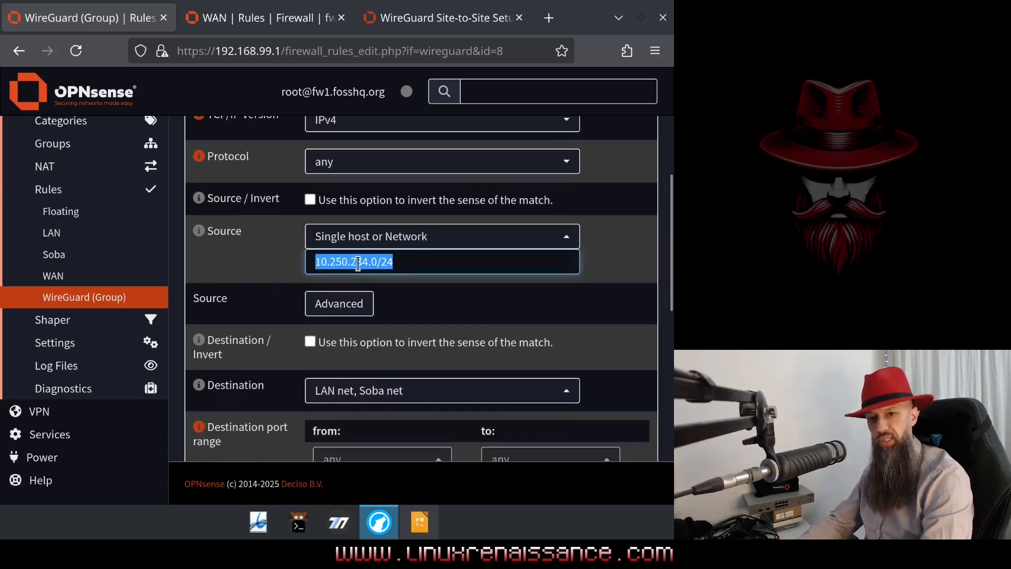
{"action": "left_click", "coordinate": [404, 262]}
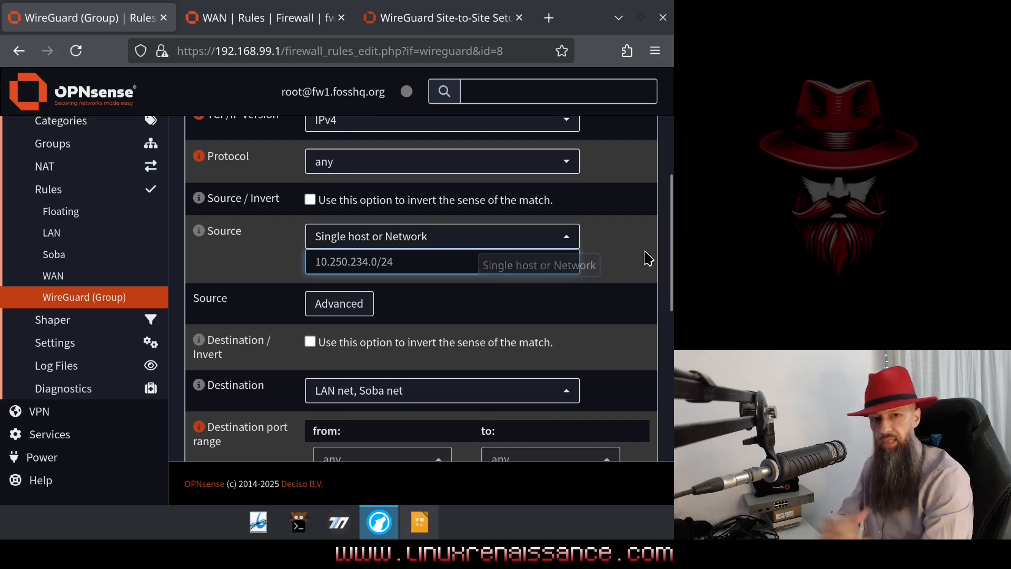
Step: View the destination choices of fw1's WireGuard group rule, looking through the networks without changing the selection
{"action": "left_click_drag", "start_coordinate": [673, 238], "coordinate": [668, 293]}
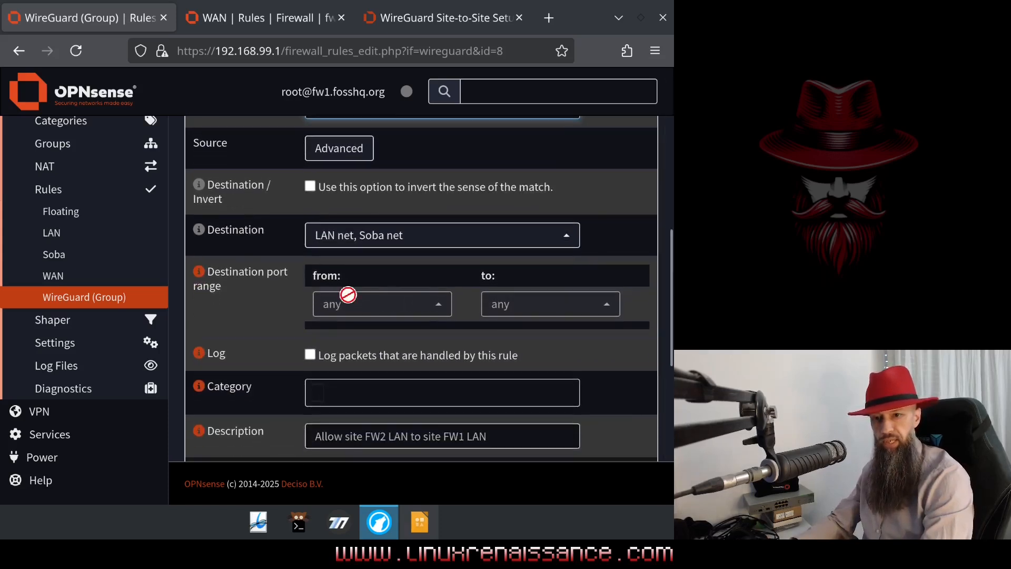
{"action": "left_click", "coordinate": [342, 243]}
{"action": "scroll", "coordinate": [369, 326], "scroll_direction": "down", "scroll_amount": 2}
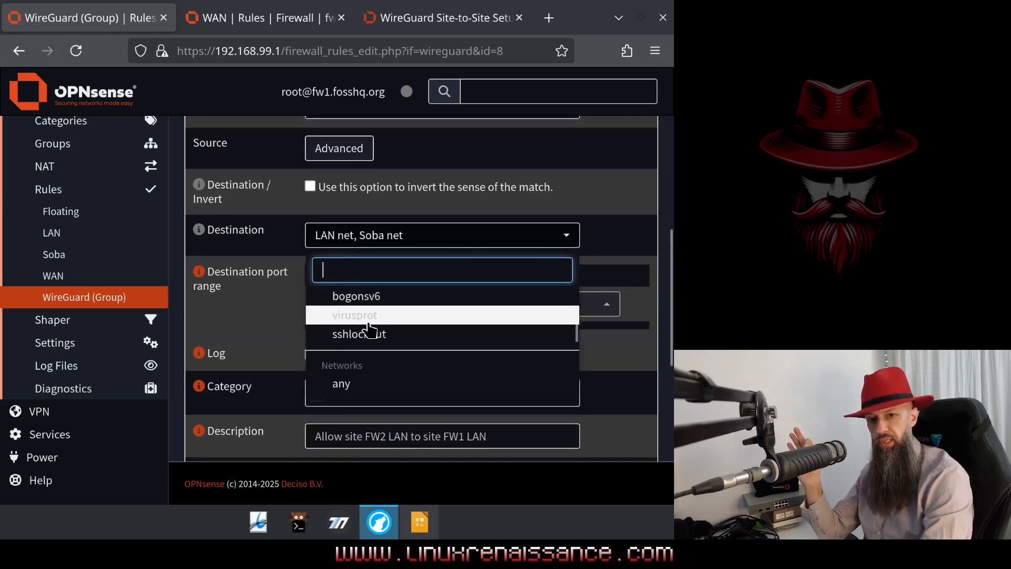
{"action": "scroll", "coordinate": [369, 330], "scroll_direction": "down", "scroll_amount": 4}
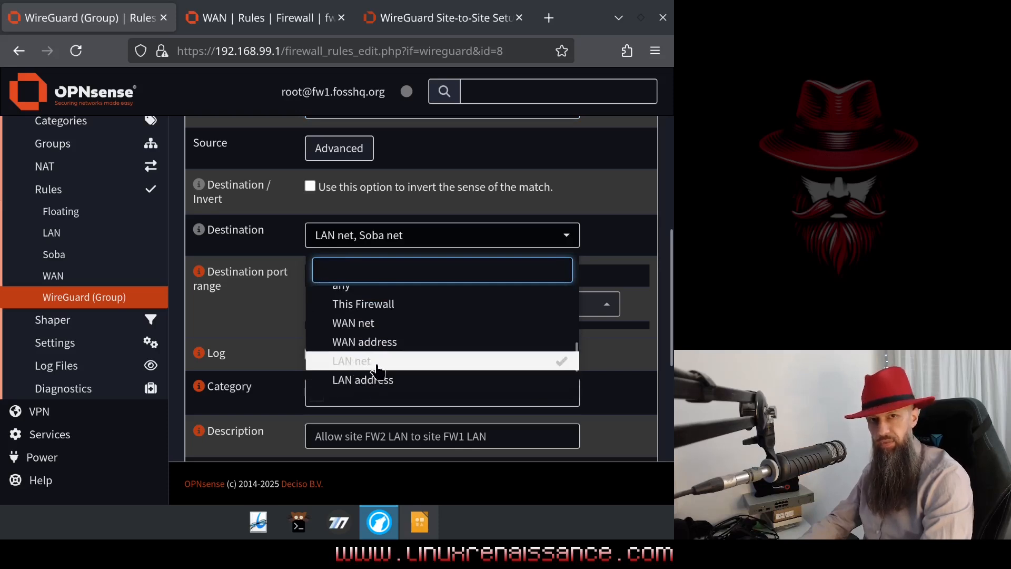
{"action": "left_click", "coordinate": [595, 255]}
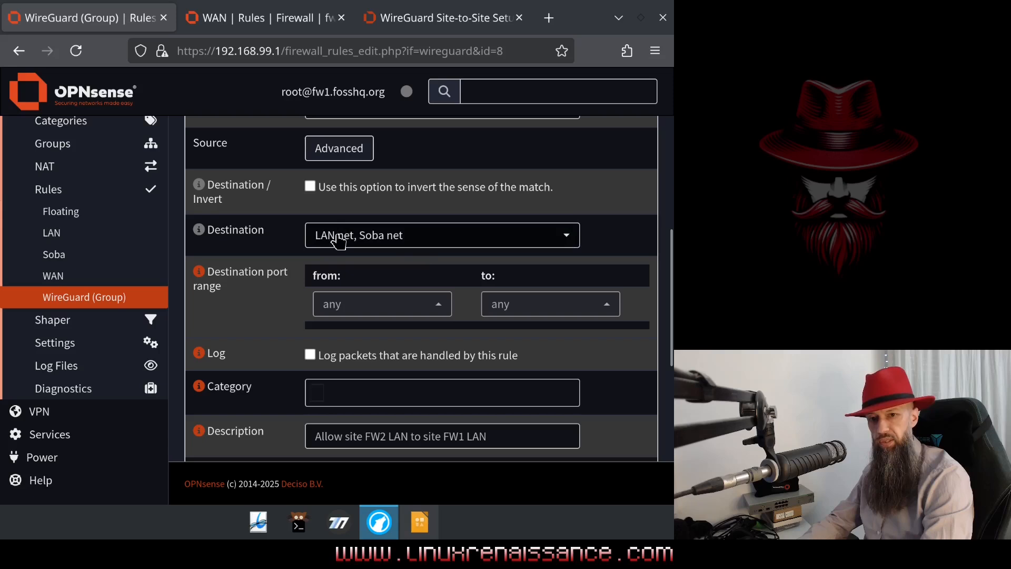
Step: Check the rule's description, schedule, gateway and traffic shaping, and close it without saving
{"action": "scroll", "coordinate": [673, 260], "scroll_direction": "down", "scroll_amount": 3}
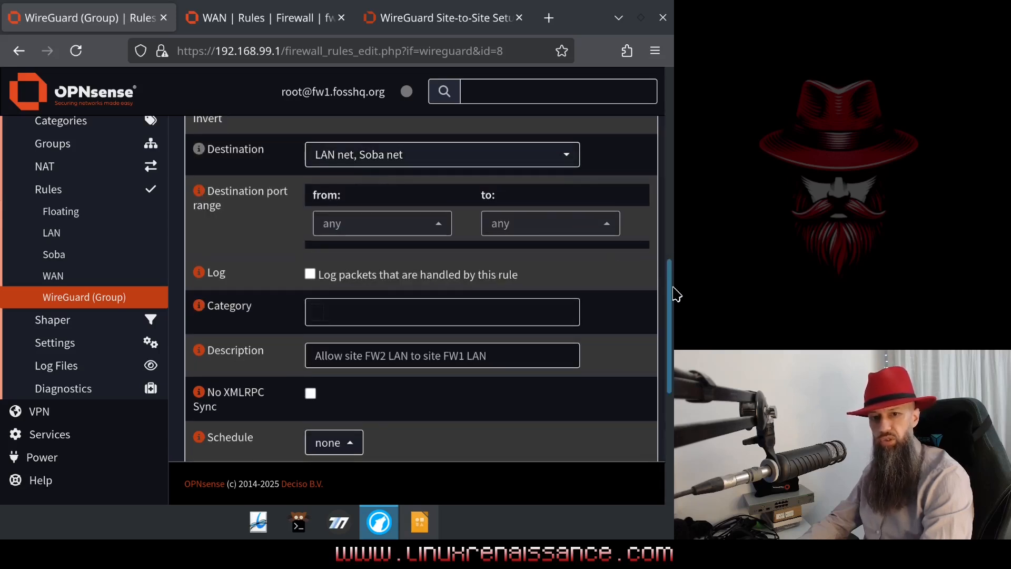
{"action": "scroll", "coordinate": [673, 290], "scroll_direction": "down", "scroll_amount": 2}
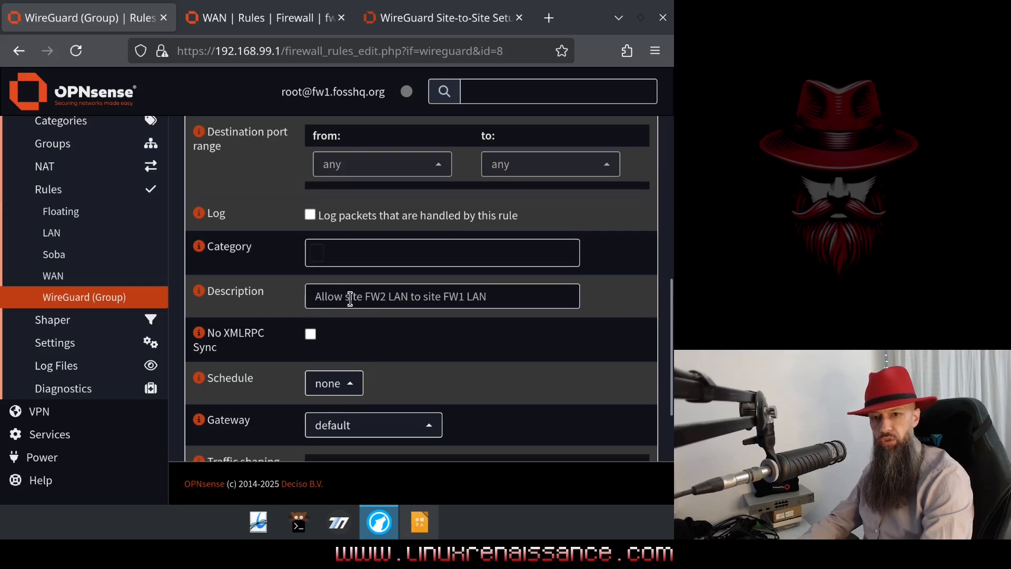
{"action": "left_click_drag", "start_coordinate": [349, 297], "coordinate": [489, 321]}
{"action": "left_click", "coordinate": [601, 305]}
{"action": "left_click_drag", "start_coordinate": [671, 314], "coordinate": [672, 354]}
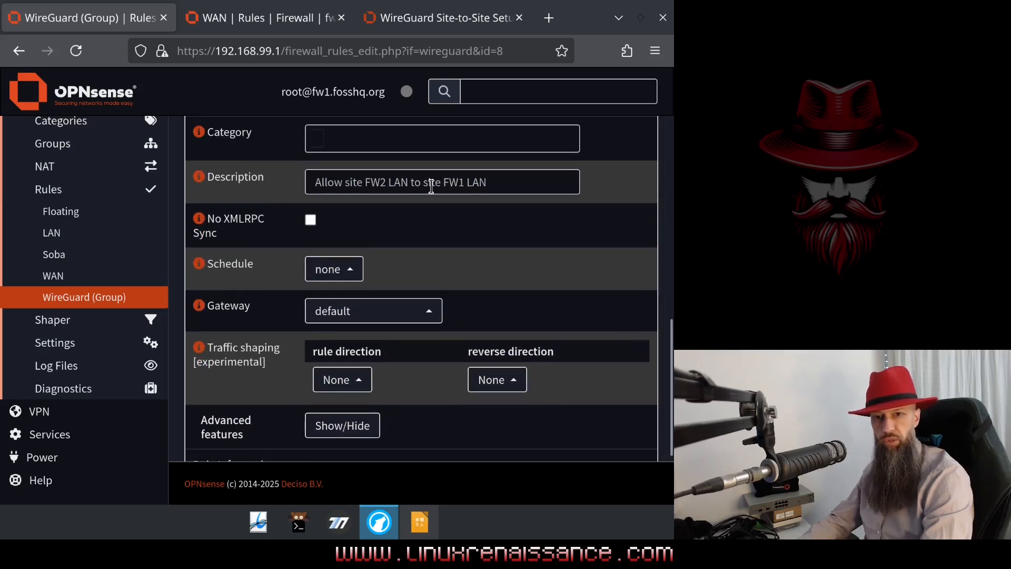
{"action": "scroll", "coordinate": [672, 352], "scroll_direction": "down", "scroll_amount": 4}
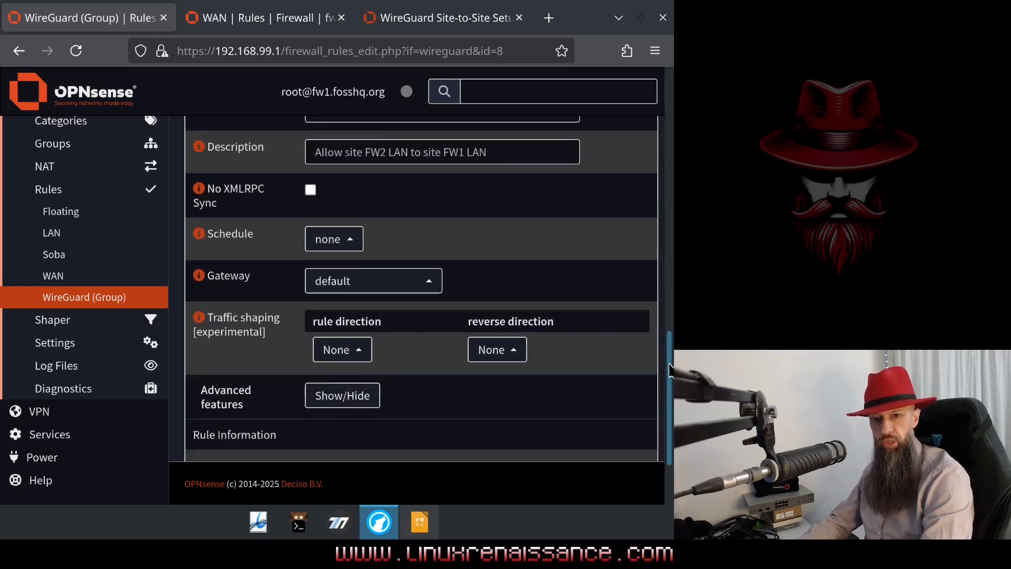
{"action": "left_click", "coordinate": [380, 445]}
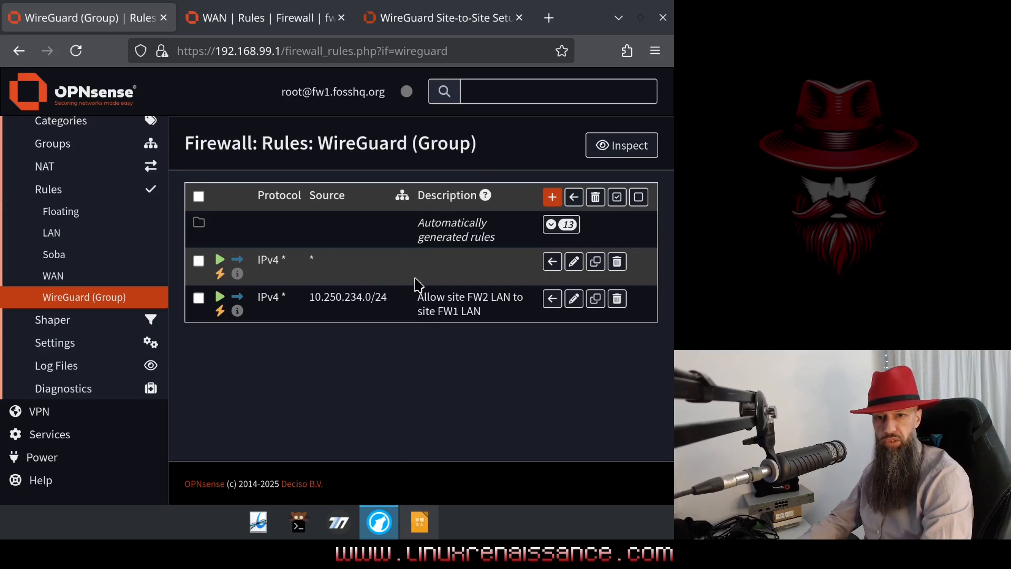
Step: On fw2, open the WireGuard (Group) rule "Allow site FW1 LAN 97 to site FW2 LAN"
{"action": "left_click", "coordinate": [248, 19]}
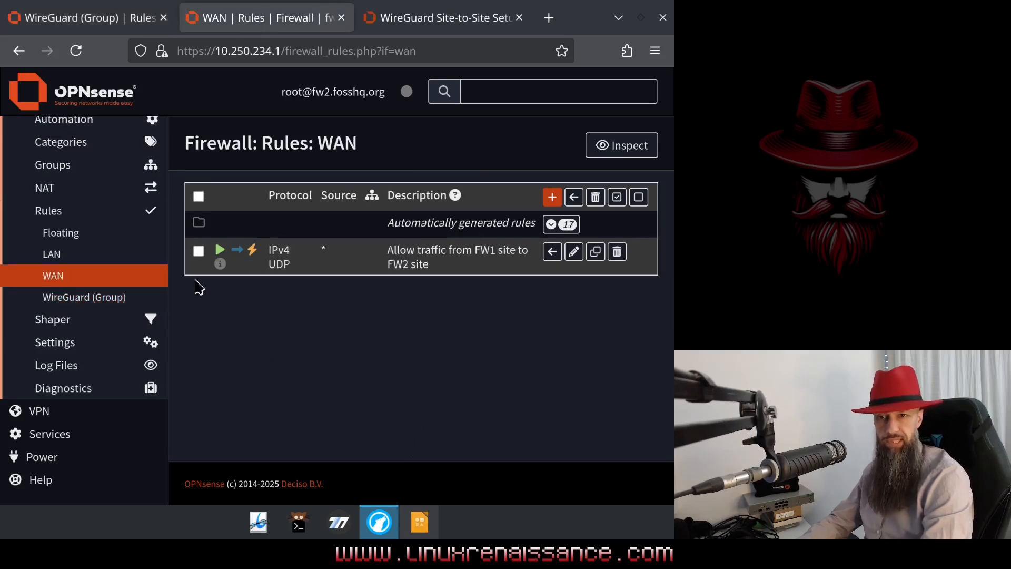
{"action": "left_click", "coordinate": [74, 297]}
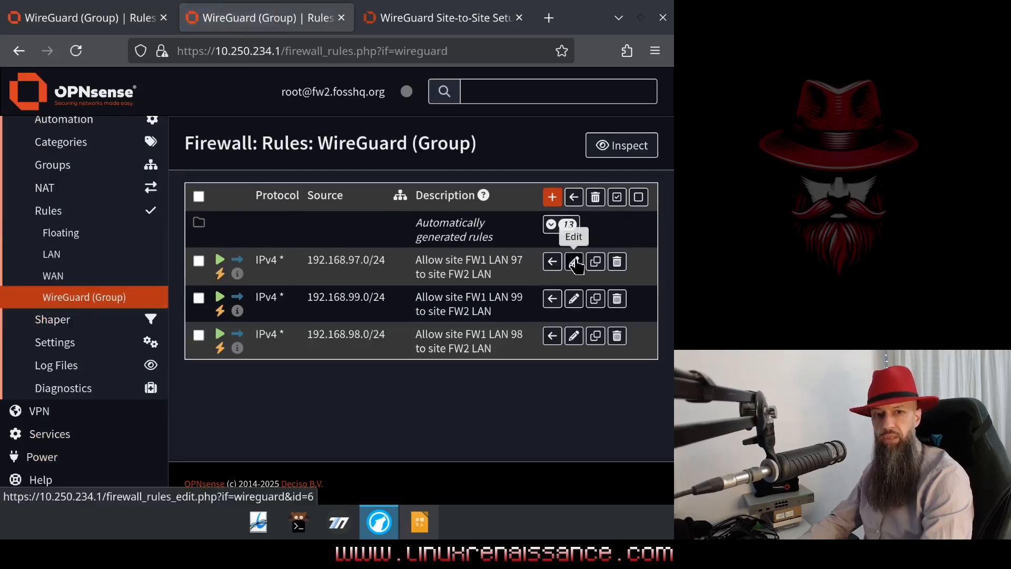
{"action": "left_click", "coordinate": [574, 263]}
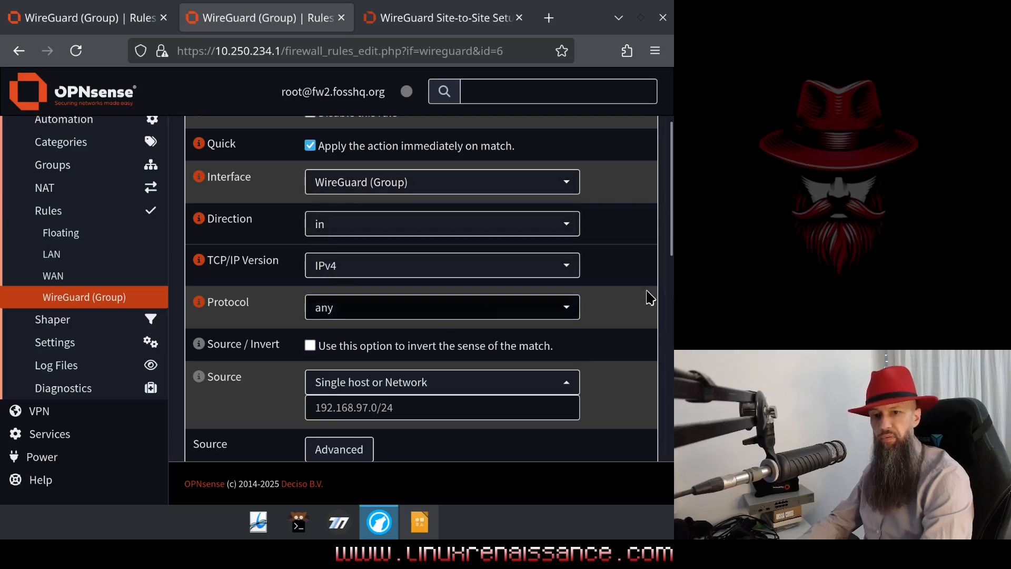
Step: Inspect the LAN 97 rule's source and destination, highlighting each network address
{"action": "left_click_drag", "start_coordinate": [672, 232], "coordinate": [670, 282]}
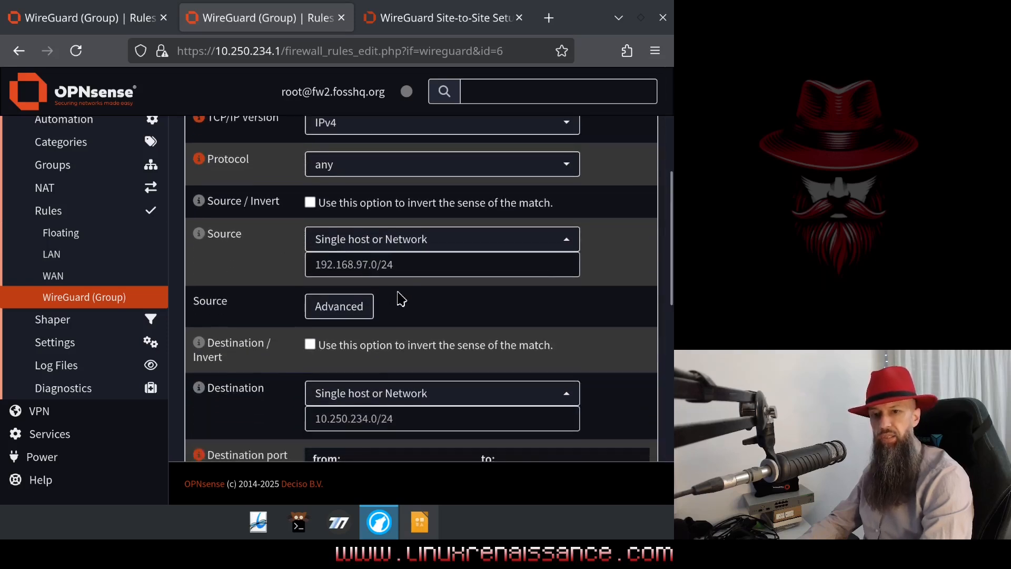
{"action": "left_click_drag", "start_coordinate": [409, 272], "coordinate": [309, 287]}
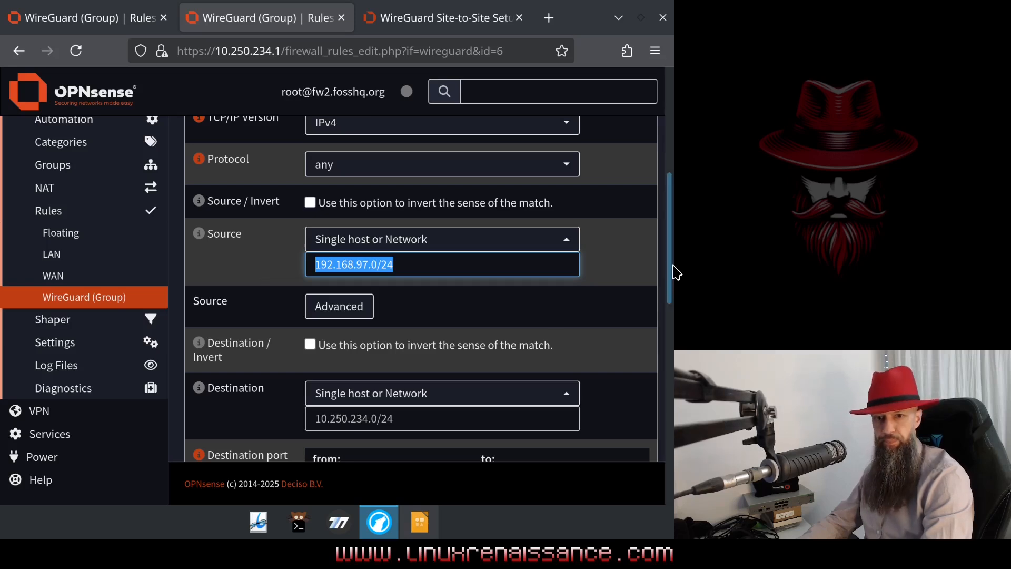
{"action": "scroll", "coordinate": [628, 321], "scroll_direction": "down", "scroll_amount": 2}
{"action": "triple_click", "coordinate": [435, 296]}
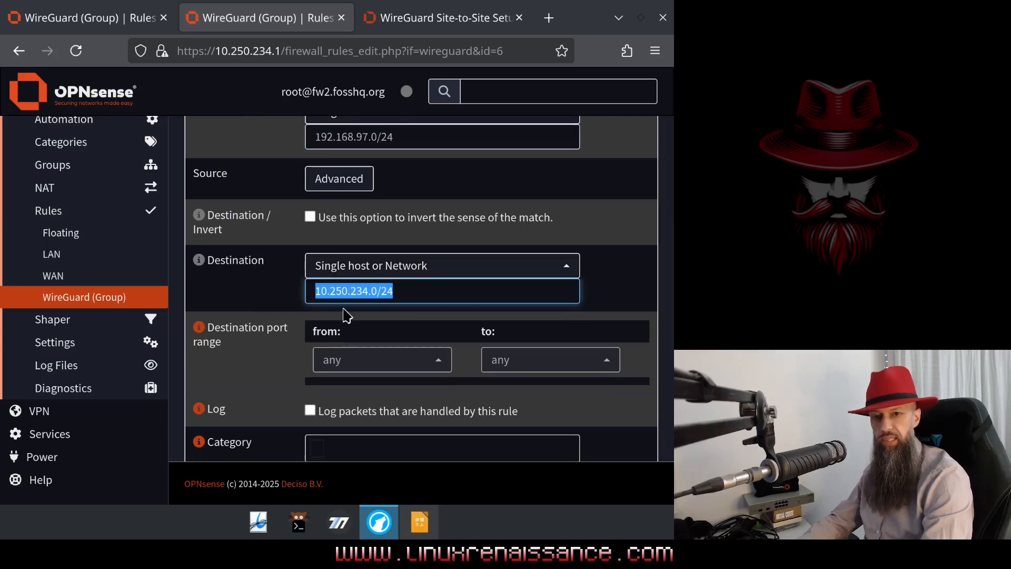
Step: Review the LAN 97 rule's port range, description, schedule, gateway and traffic shaping, and close it without saving
{"action": "scroll", "coordinate": [666, 311], "scroll_direction": "down", "scroll_amount": 3}
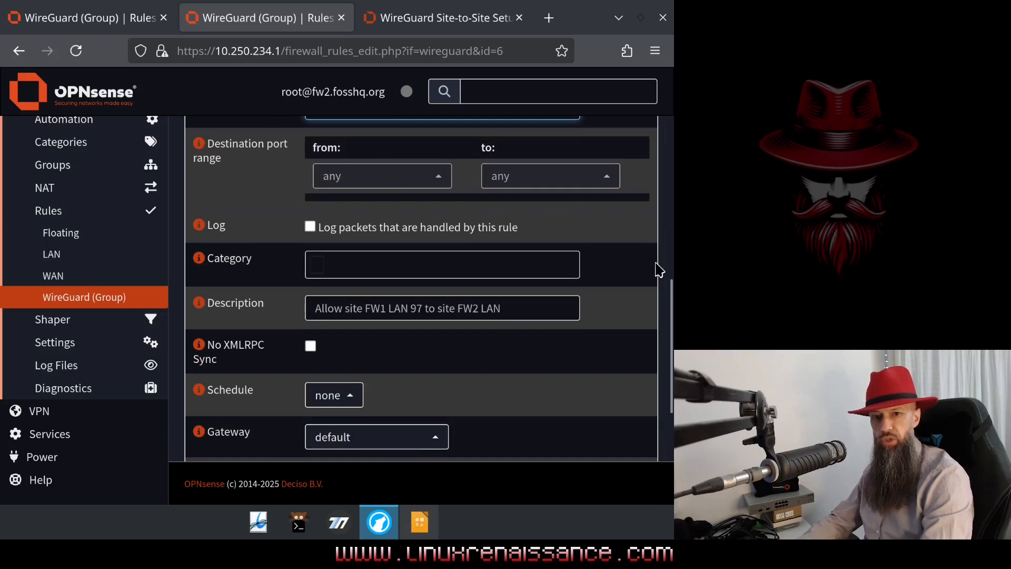
{"action": "scroll", "coordinate": [672, 317], "scroll_direction": "down", "scroll_amount": 1}
{"action": "scroll", "coordinate": [669, 337], "scroll_direction": "down", "scroll_amount": 3}
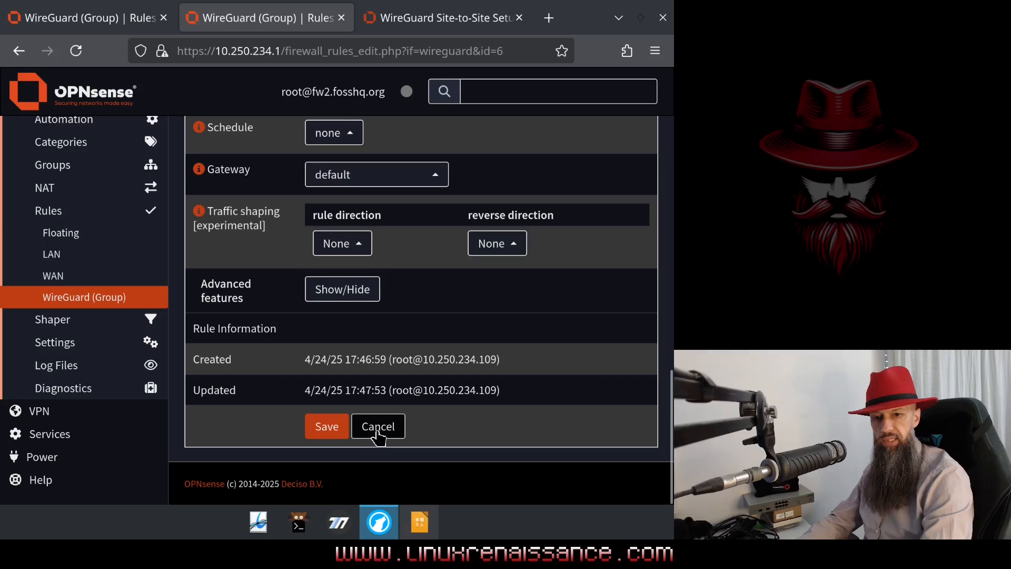
{"action": "left_click", "coordinate": [377, 427]}
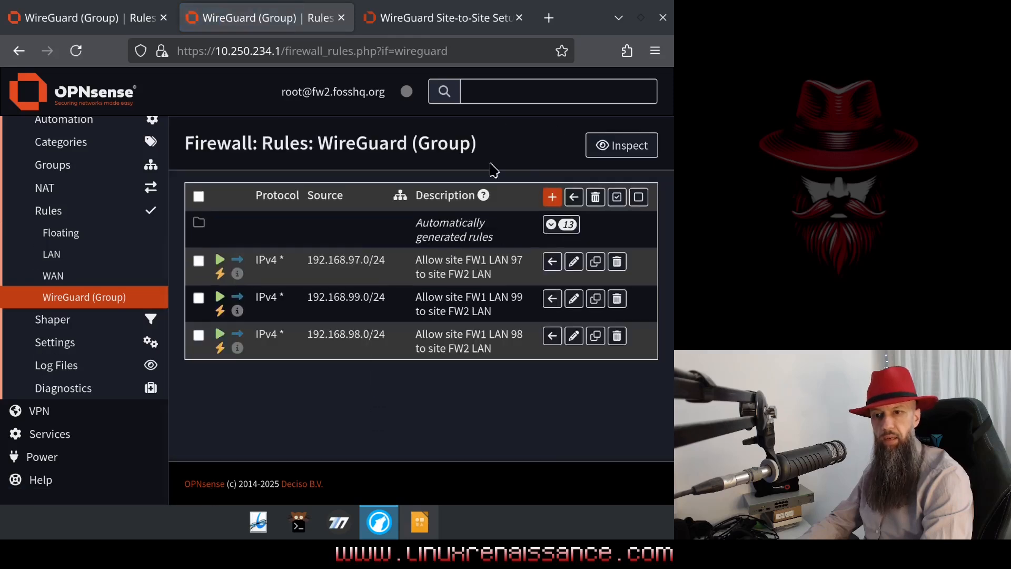
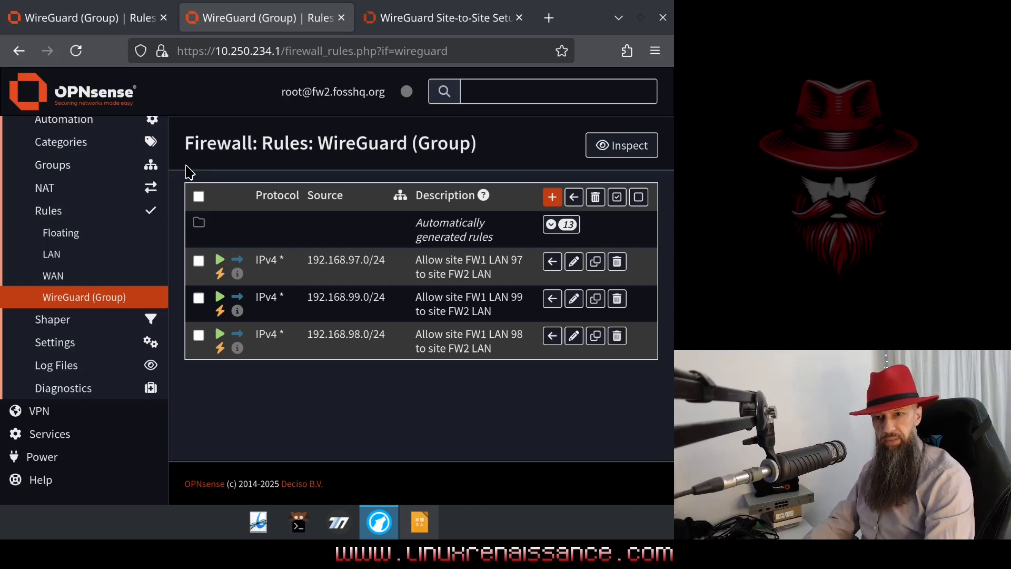
Step: Switch to the terminal and position its window fully in view over the browser
{"action": "left_click", "coordinate": [297, 523]}
{"action": "left_click_drag", "start_coordinate": [300, 11], "coordinate": [332, 98]}
{"action": "left_click_drag", "start_coordinate": [36, 88], "coordinate": [215, 223]}
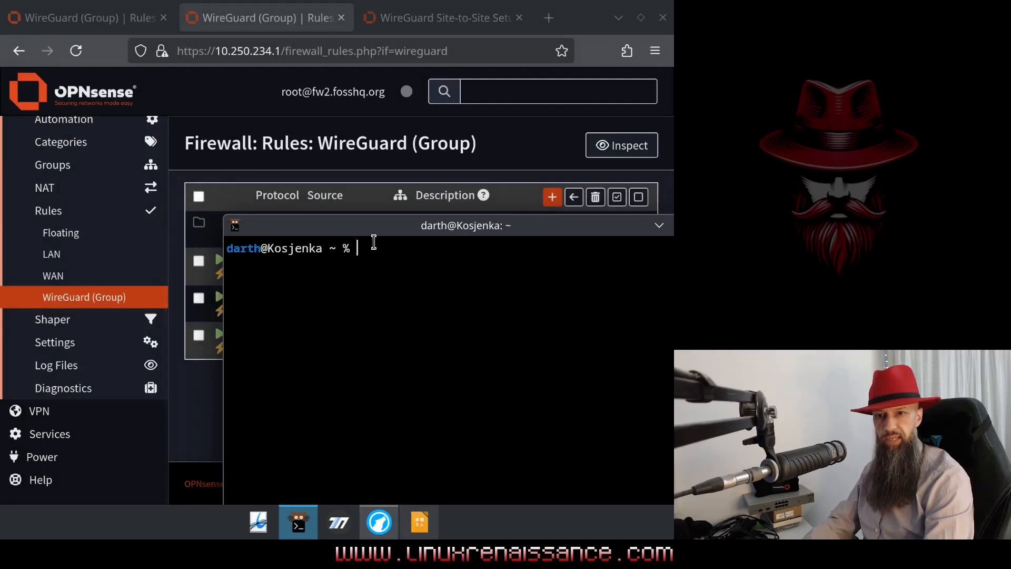
{"action": "left_click_drag", "start_coordinate": [366, 226], "coordinate": [226, 66]}
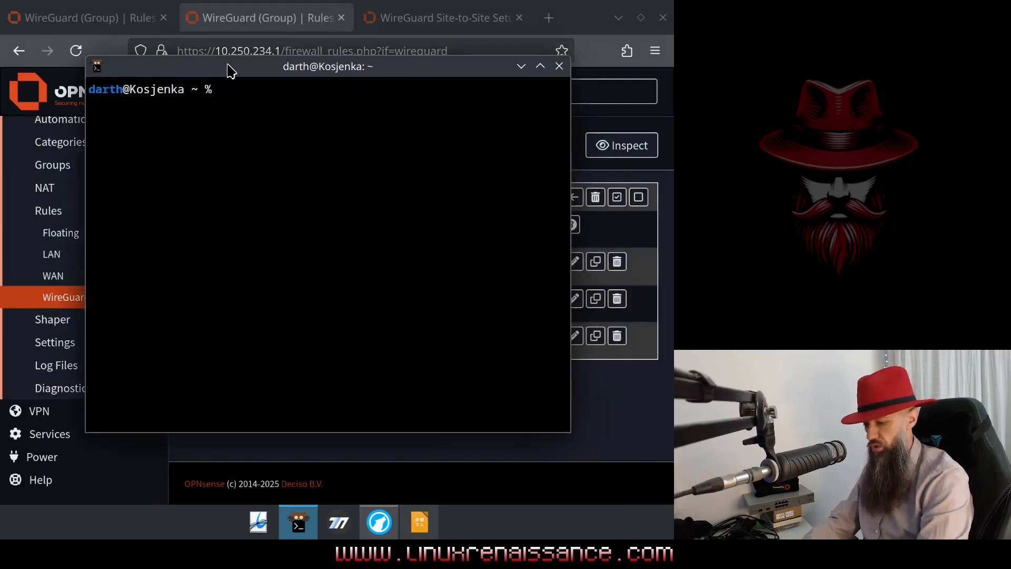
Step: Enlarge the terminal text by two increments and ping fw1's LAN address 192.168.99.1
{"action": "type", "text": "ping 192"}
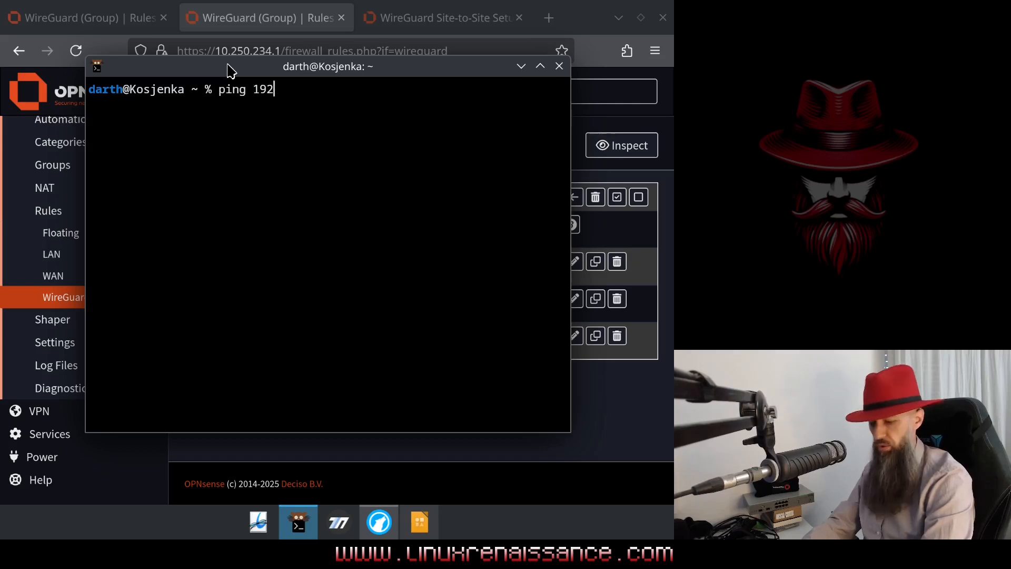
{"action": "type", "text": ".168."}
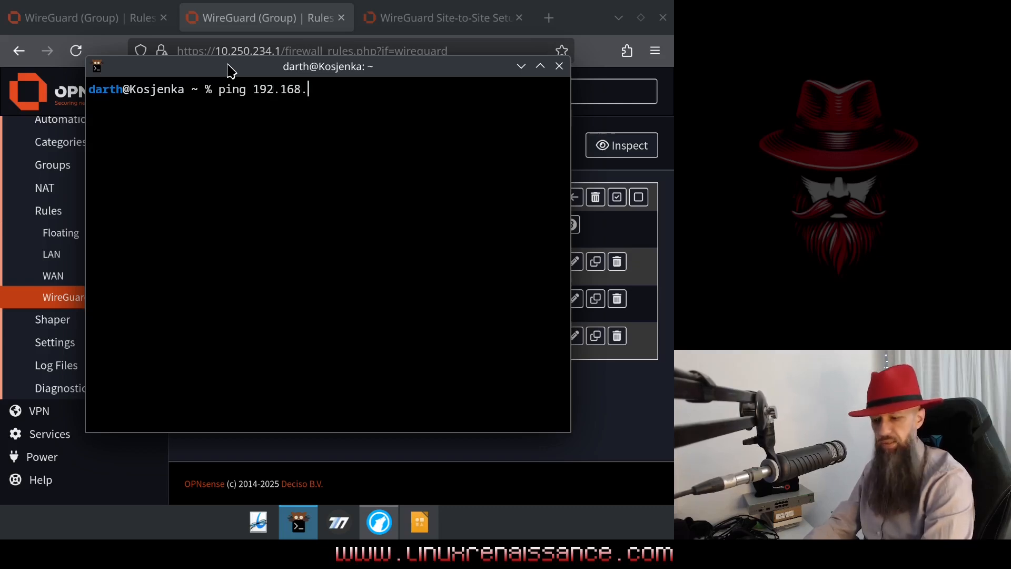
{"action": "key", "text": "ctrl+plus"}
{"action": "key", "text": "ctrl+plus"}
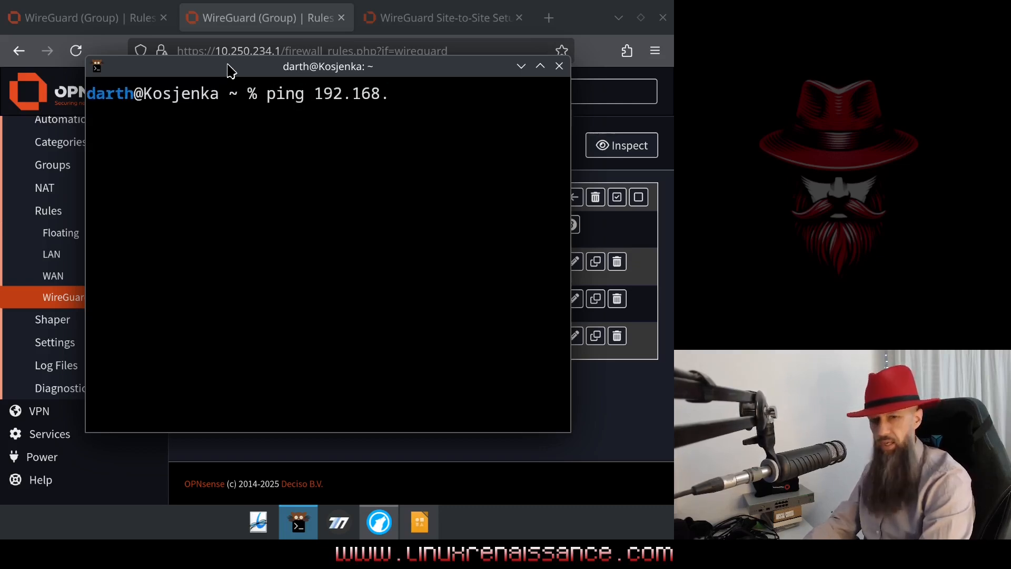
{"action": "type", "text": "99.1"}
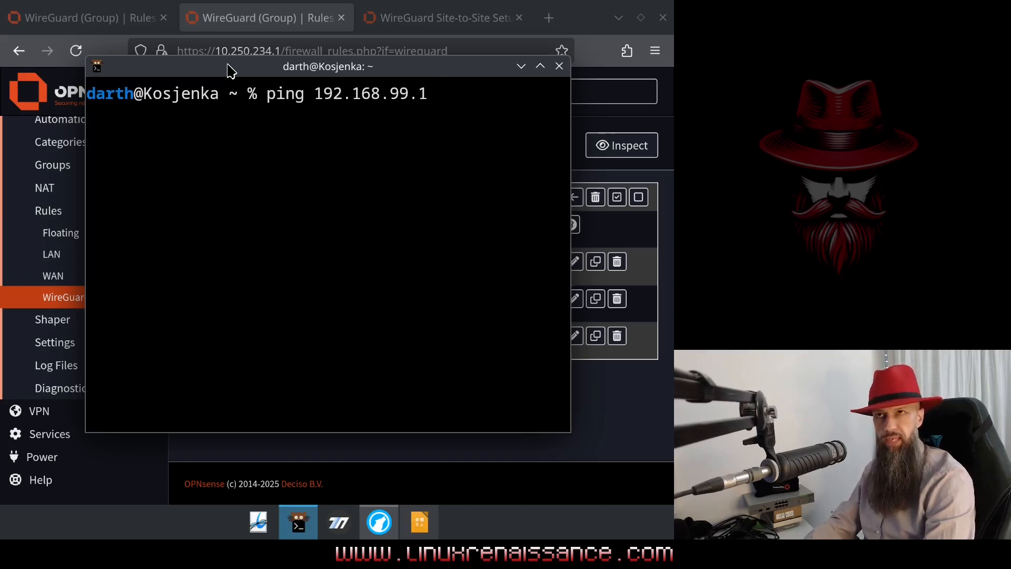
{"action": "key", "text": "Return"}
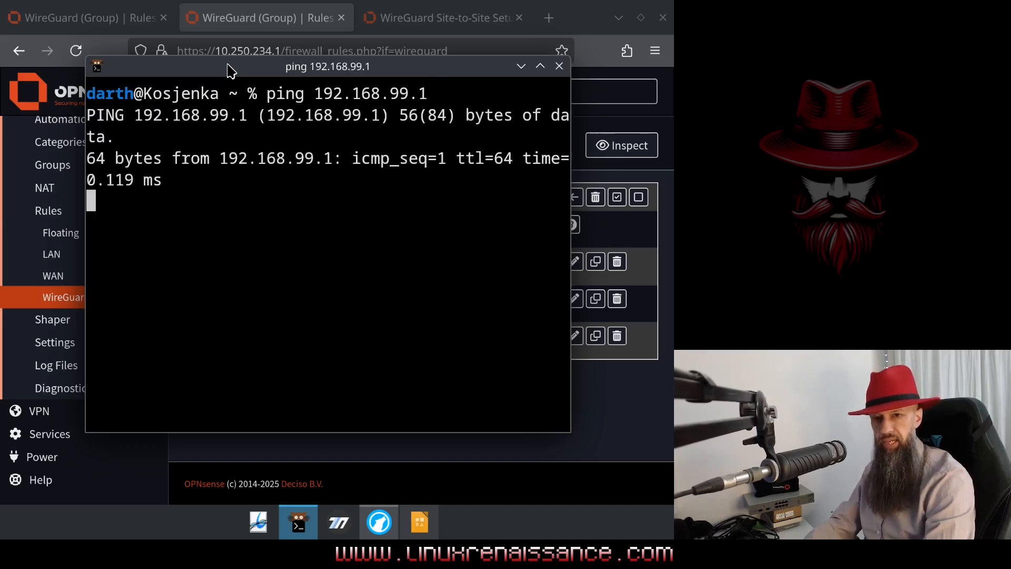
Step: Maximize the terminal window, highlight a reply's response time, and stop the ping to 192.168.99.1
{"action": "left_click", "coordinate": [540, 66]}
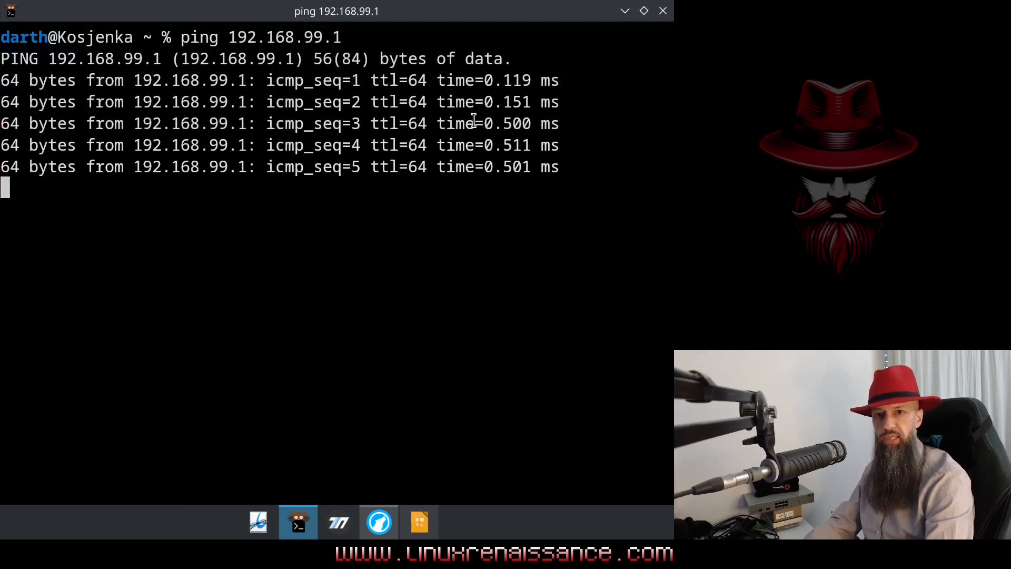
{"action": "left_click_drag", "start_coordinate": [470, 129], "coordinate": [546, 129]}
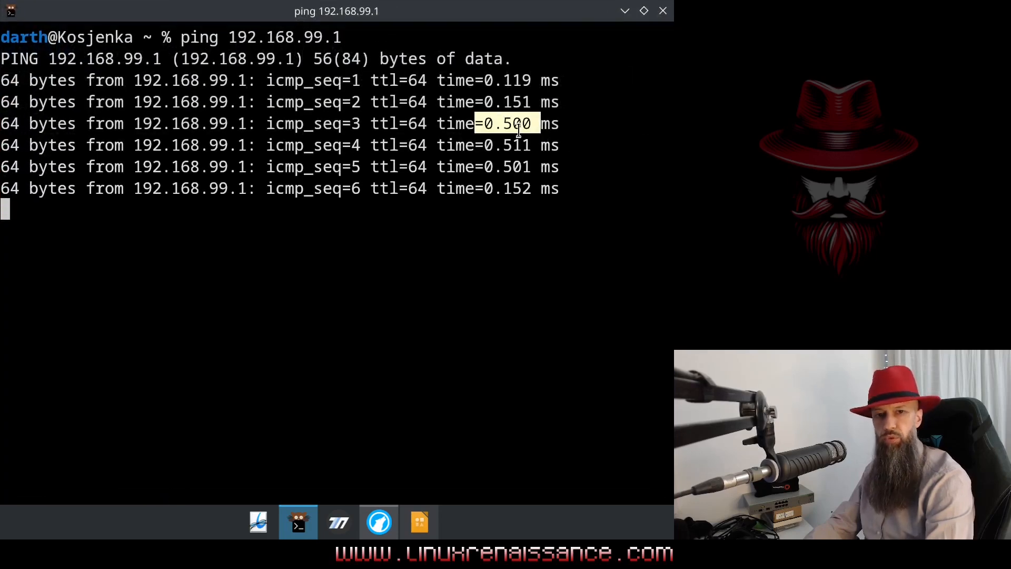
{"action": "left_click", "coordinate": [519, 187]}
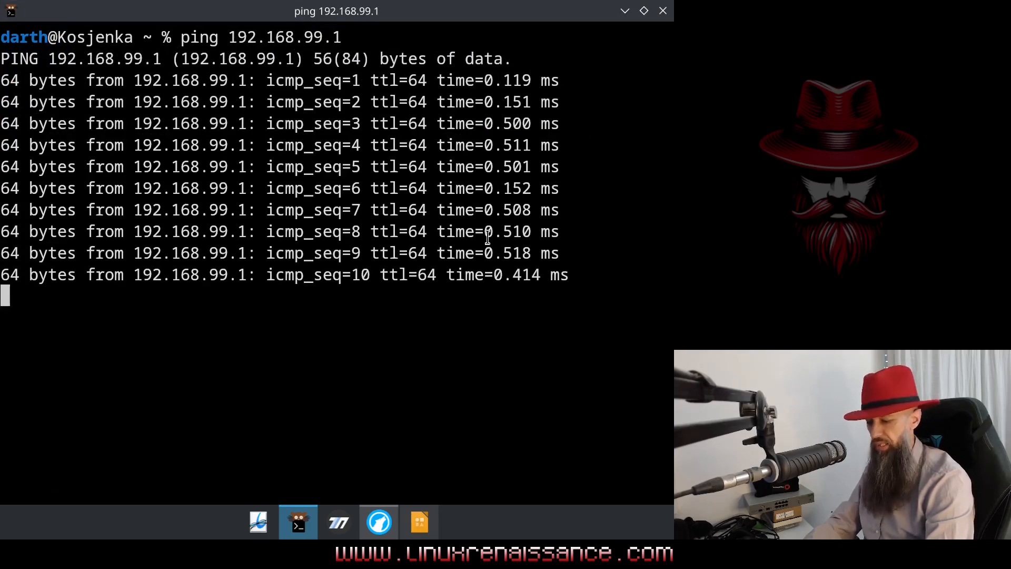
{"action": "key", "text": "ctrl+c"}
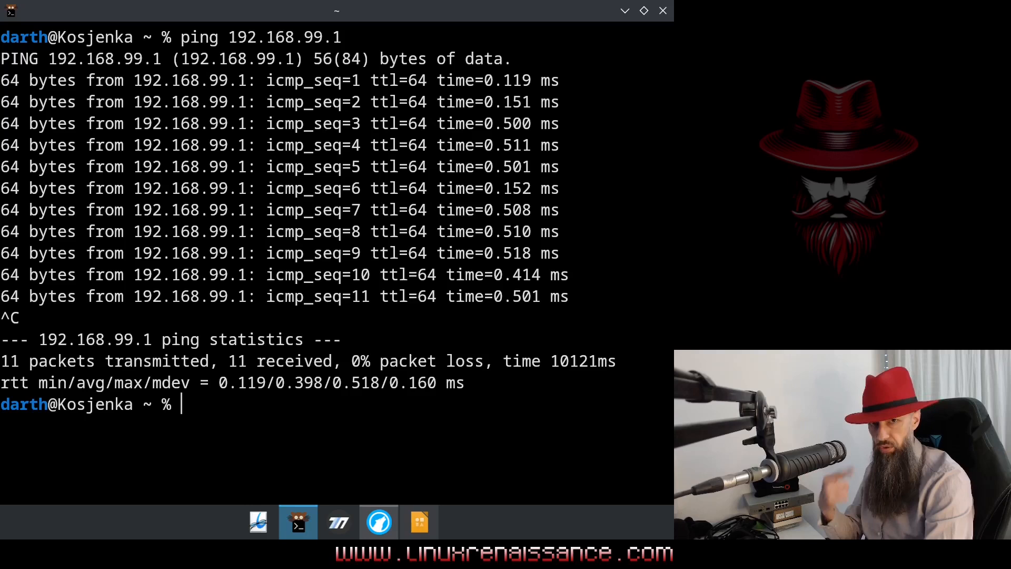
Step: Recall the previous ping command, replace its target address with 10.250.234.1, and run it
{"action": "key", "text": "Up"}
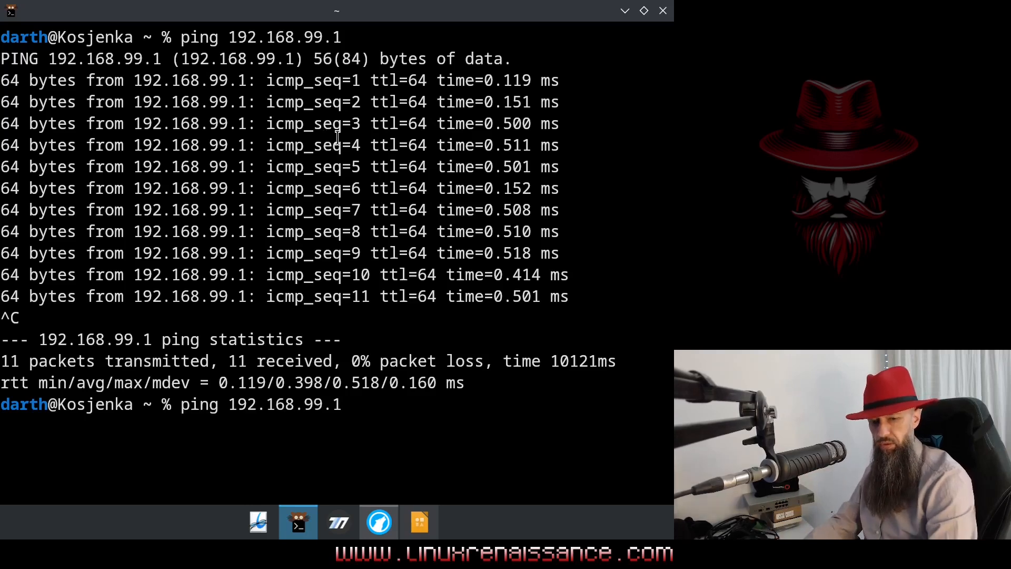
{"action": "key", "text": "BackSpace"}
{"action": "key", "text": "BackSpace"}
{"action": "key", "text": "BackSpace"}
{"action": "key", "text": "BackSpace"}
{"action": "key", "text": "BackSpace"}
{"action": "key", "text": "BackSpace"}
{"action": "key", "text": "BackSpace"}
{"action": "key", "text": "BackSpace"}
{"action": "key", "text": "BackSpace"}
{"action": "key", "text": "BackSpace"}
{"action": "key", "text": "BackSpace"}
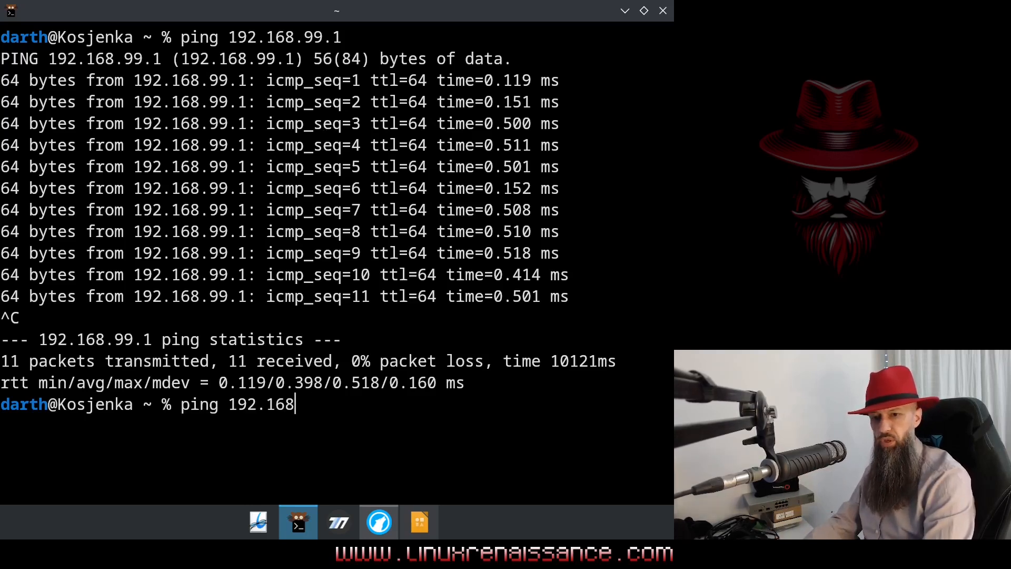
{"action": "key", "text": "BackSpace"}
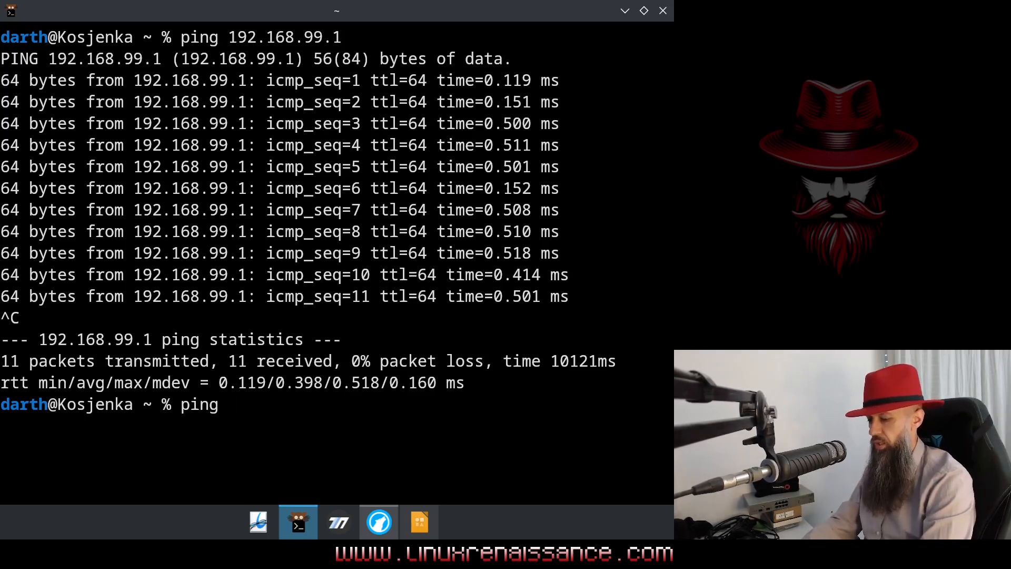
{"action": "type", "text": "10.250"}
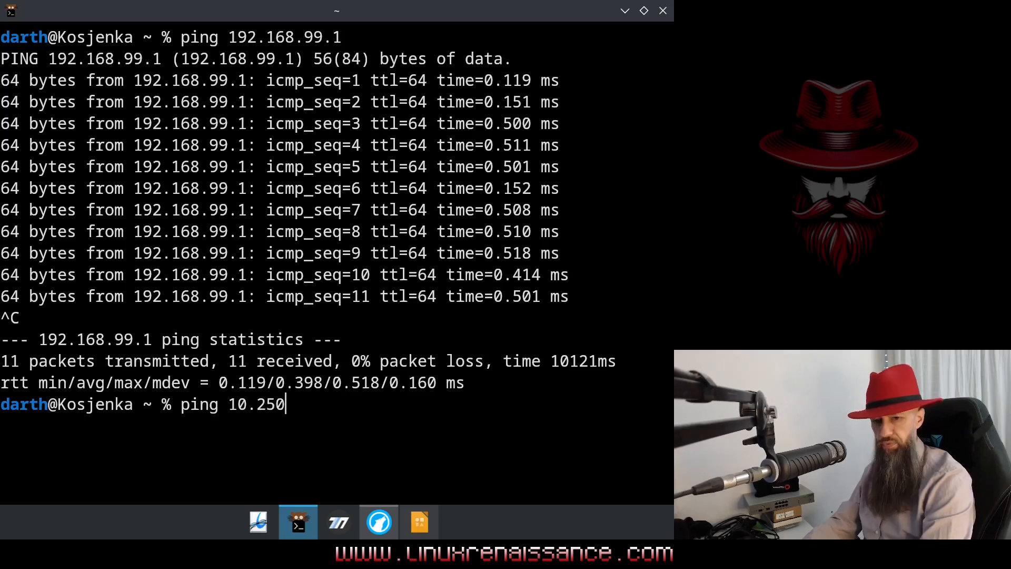
{"action": "type", "text": ".234."}
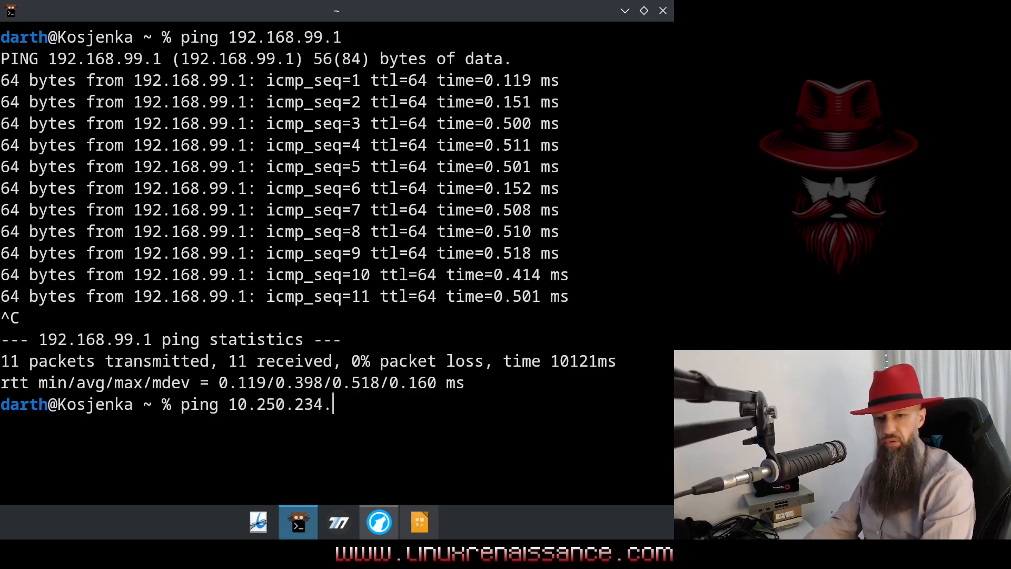
{"action": "type", "text": "1"}
{"action": "key", "text": "Return"}
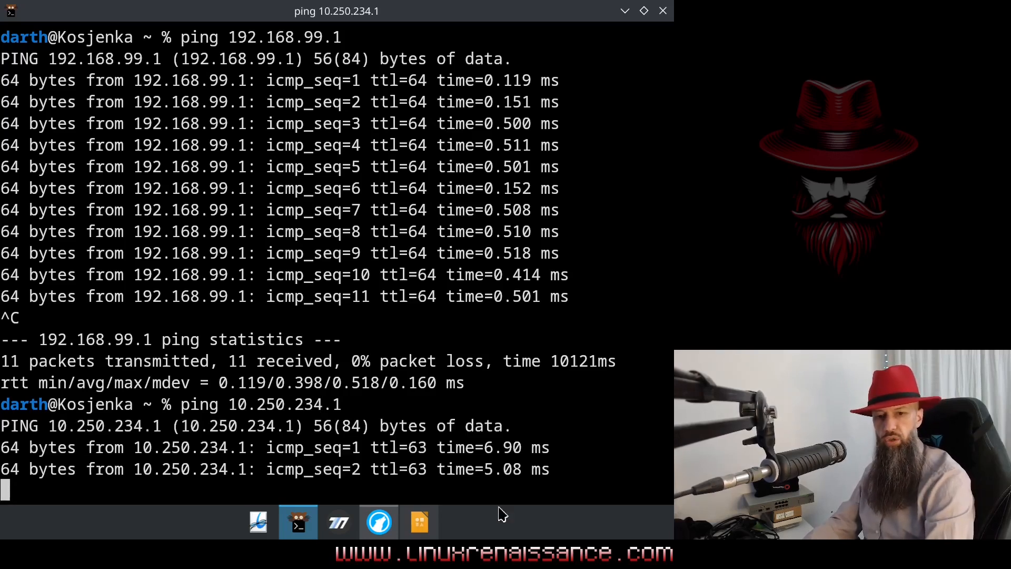
Step: Highlight the response times in the replies from 10.250.234.1 and stop the ping
{"action": "left_click_drag", "start_coordinate": [480, 450], "coordinate": [528, 454]}
{"action": "left_click", "coordinate": [516, 442]}
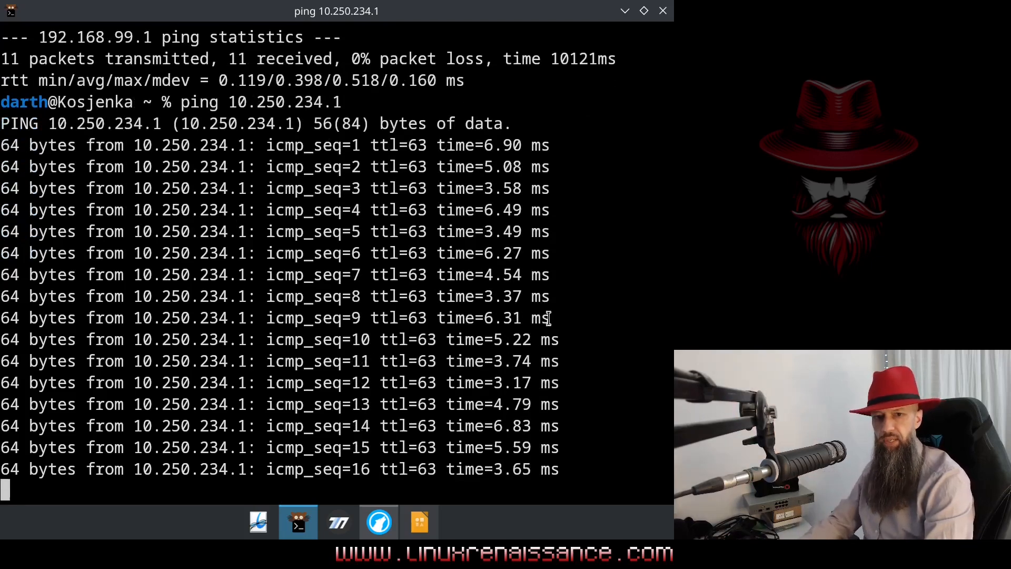
{"action": "left_click_drag", "start_coordinate": [492, 185], "coordinate": [547, 422]}
{"action": "left_click", "coordinate": [553, 318]}
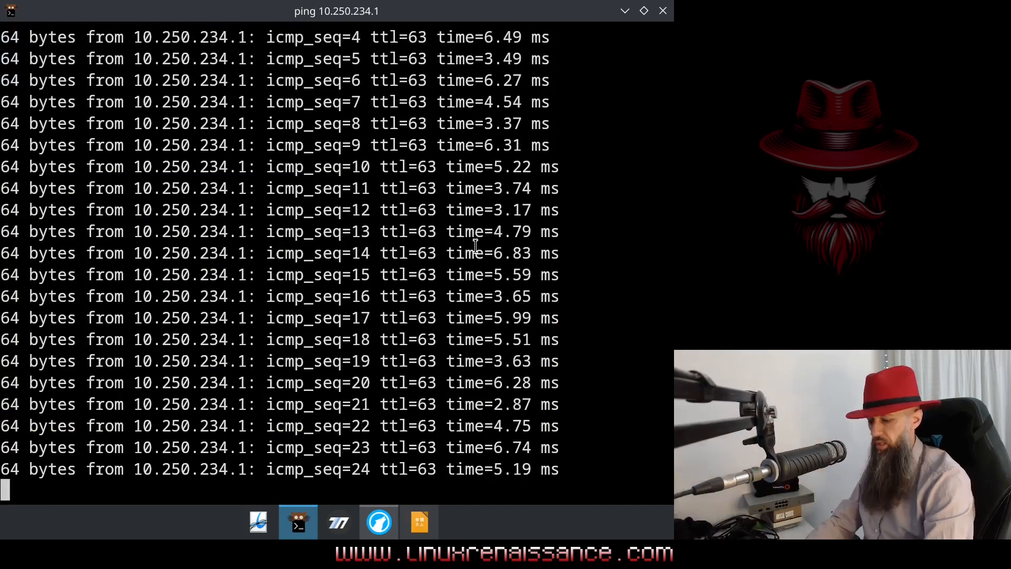
{"action": "key", "text": "ctrl+c"}
Step: Recall the last ping command, extend its target address to 10.250.234.10, and run it
{"action": "key", "text": "Up"}
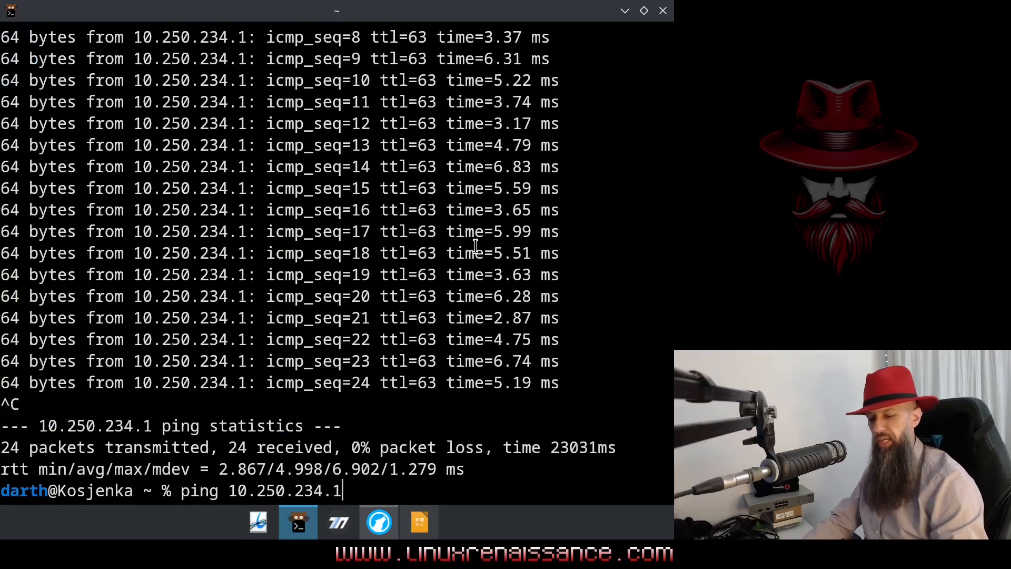
{"action": "type", "text": "0"}
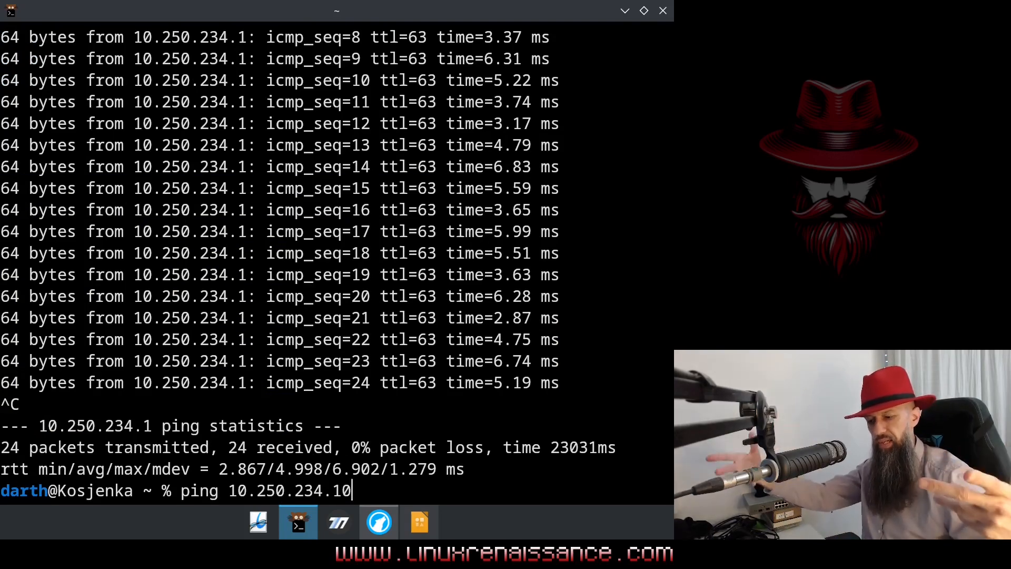
{"action": "key", "text": "Return"}
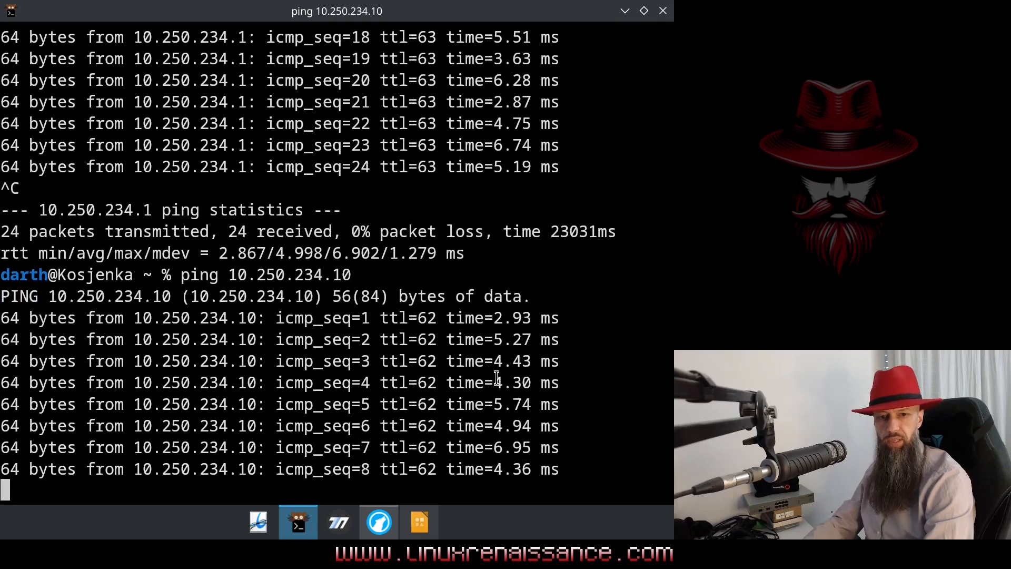
Step: Highlight the response times from 10.250.234.10, stop the ping, and highlight reply lines 6 through 11
{"action": "left_click_drag", "start_coordinate": [494, 340], "coordinate": [532, 469]}
{"action": "left_click", "coordinate": [608, 407]}
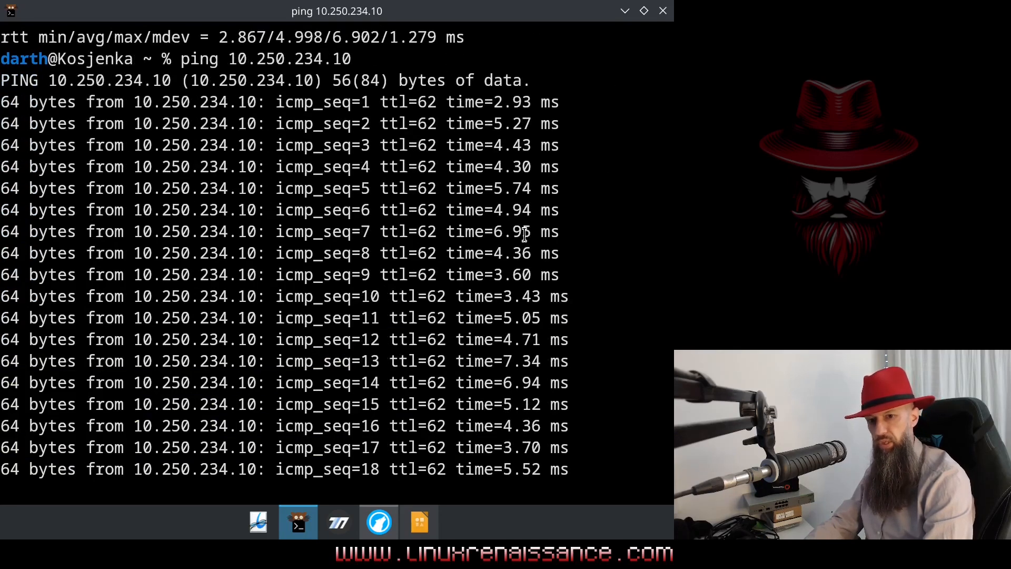
{"action": "key", "text": "ctrl+c"}
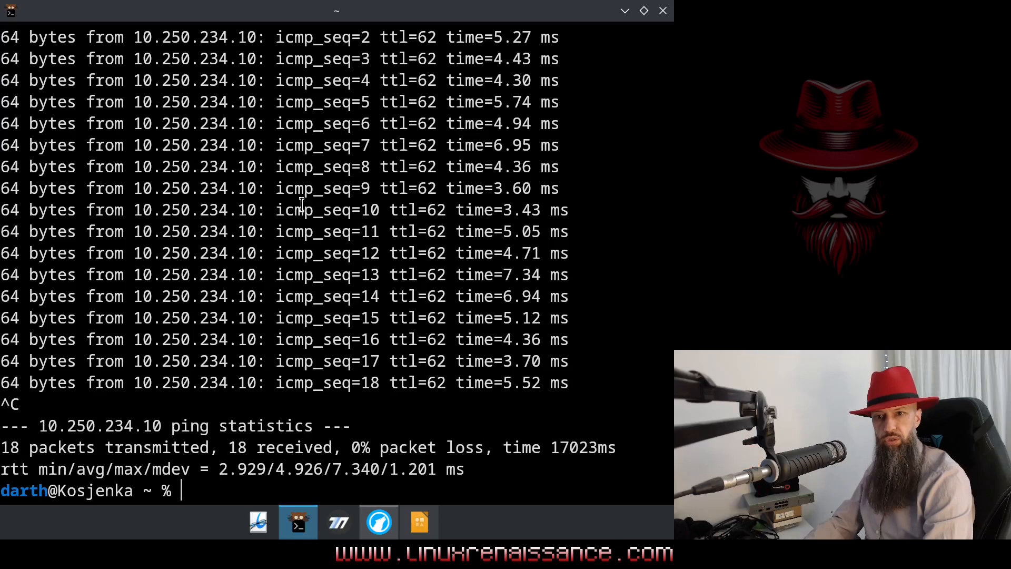
{"action": "left_click_drag", "start_coordinate": [229, 124], "coordinate": [305, 232]}
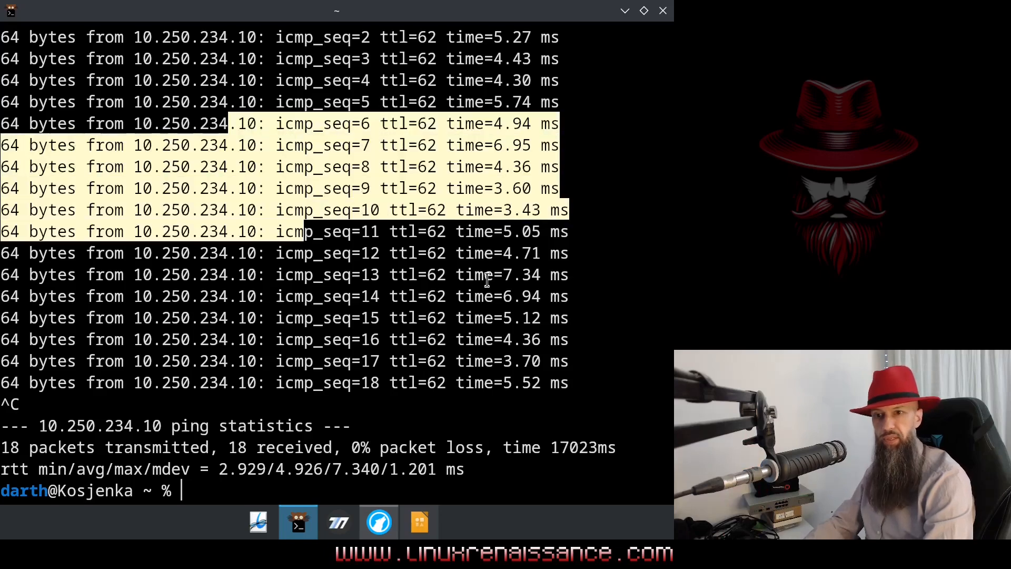